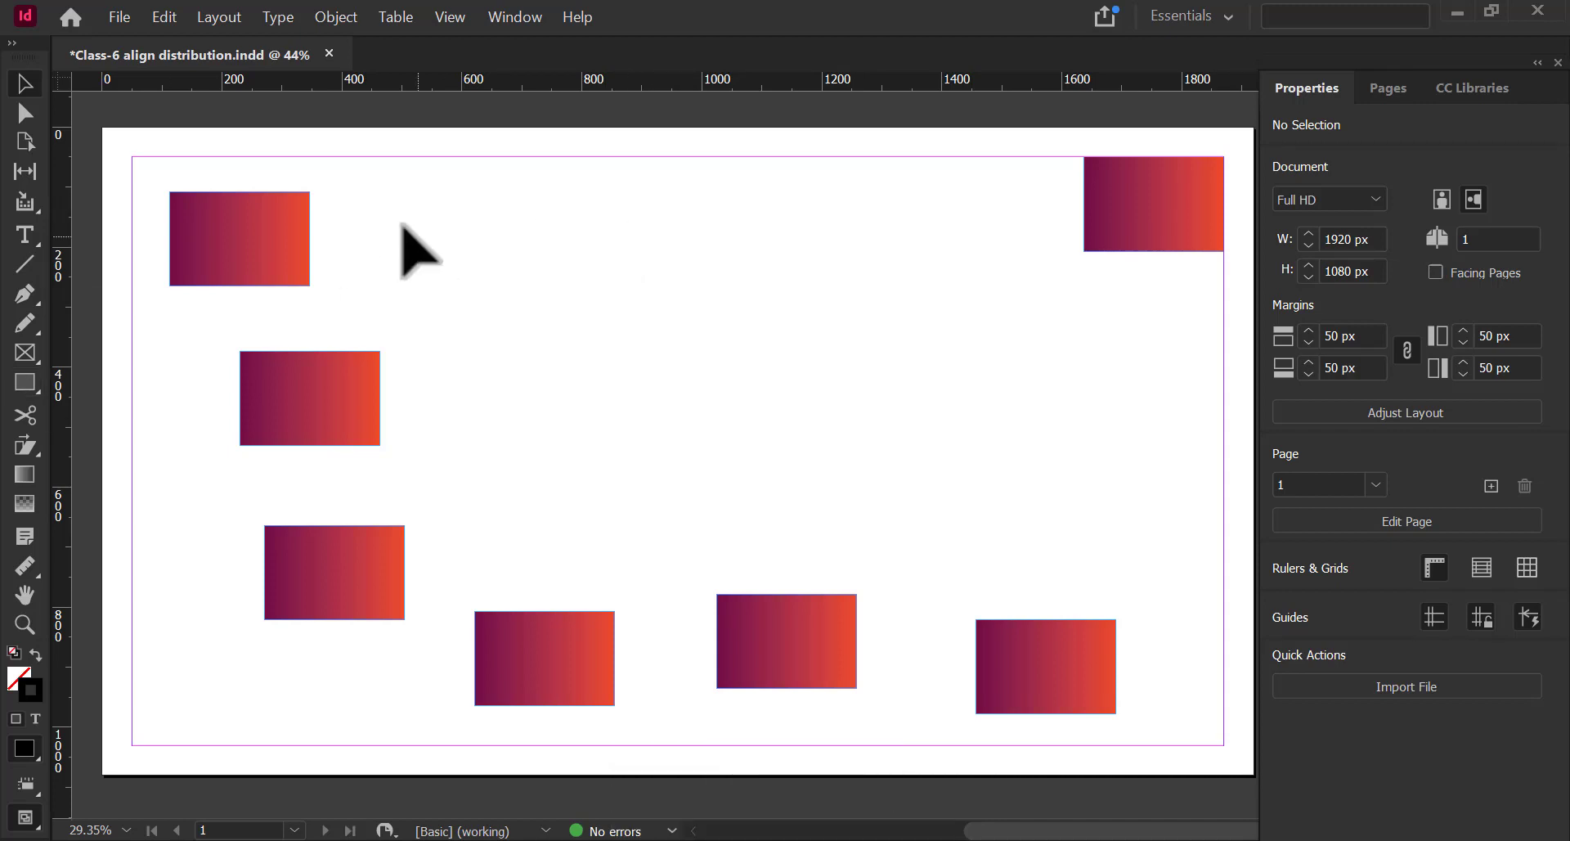
# - Show the object alignment controls and place them over the page's upper area
pyautogui.click(507, 18)
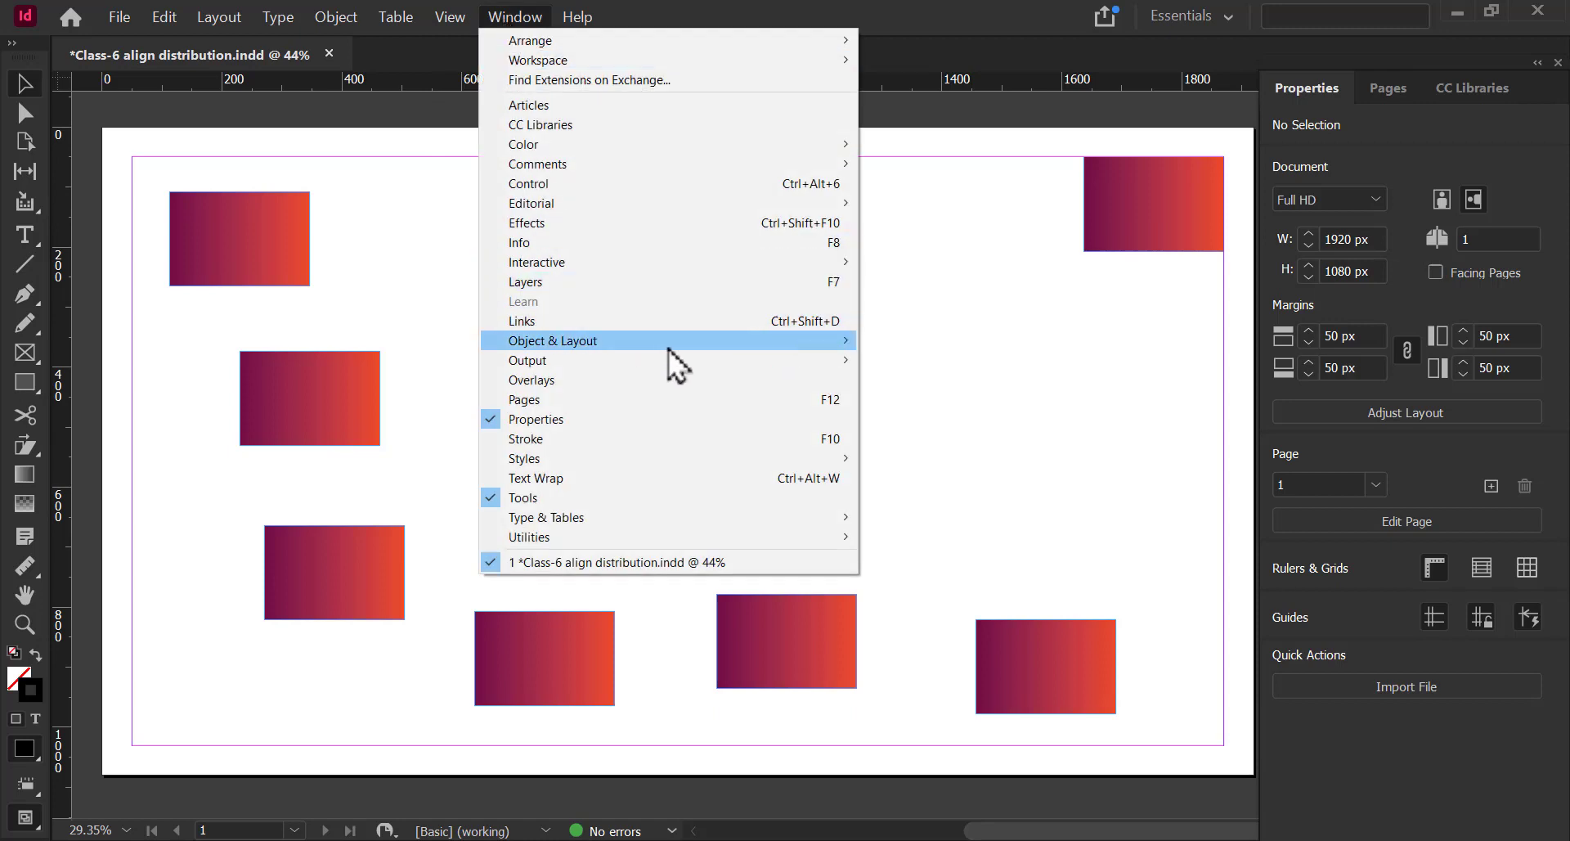
pyautogui.moveTo(816, 342)
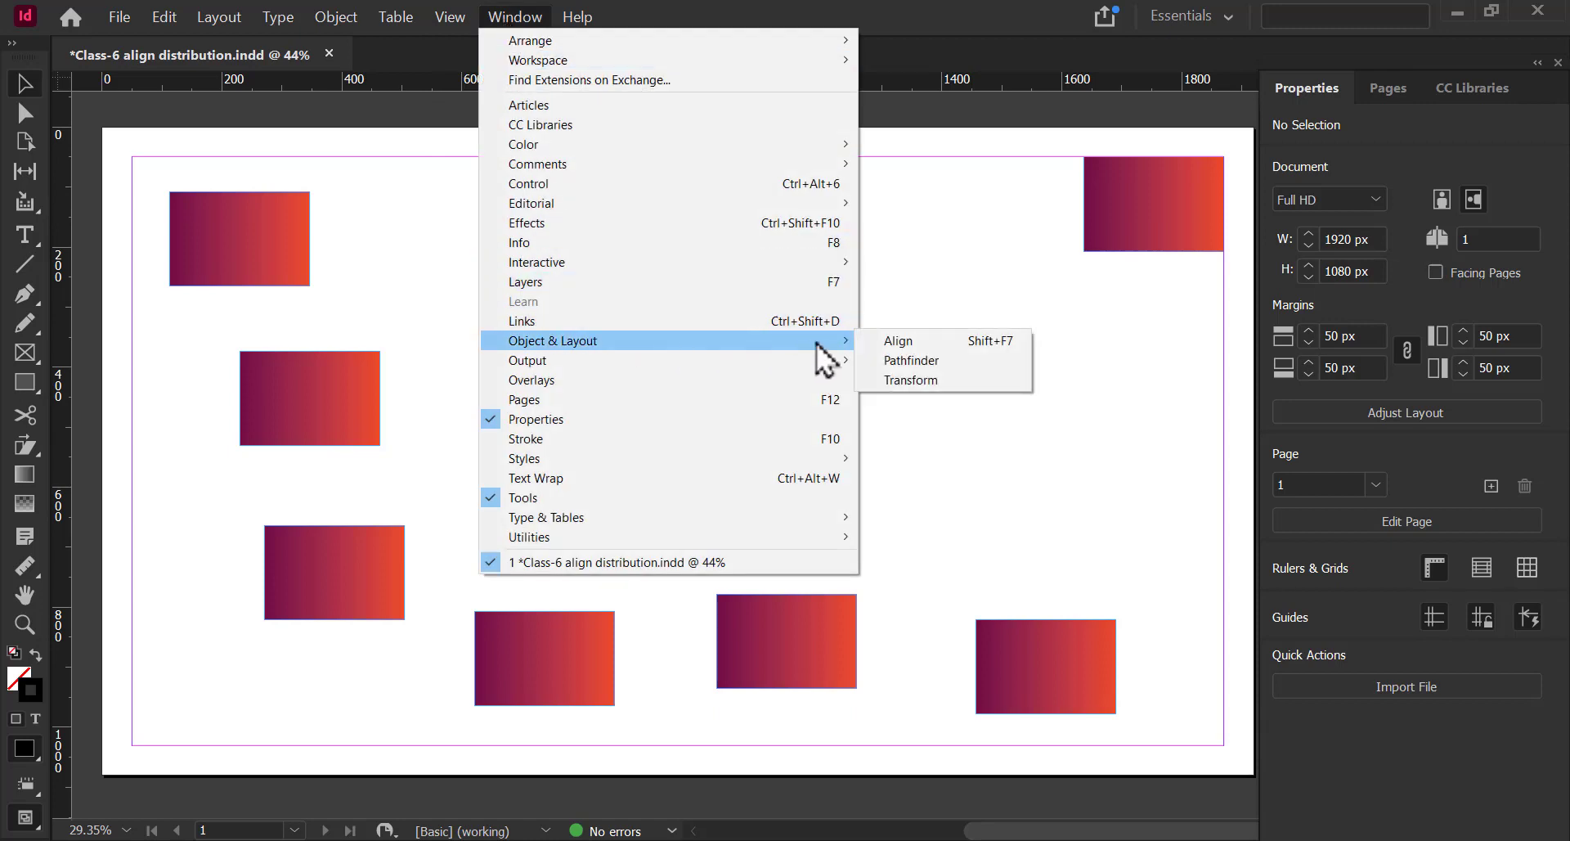
pyautogui.click(965, 343)
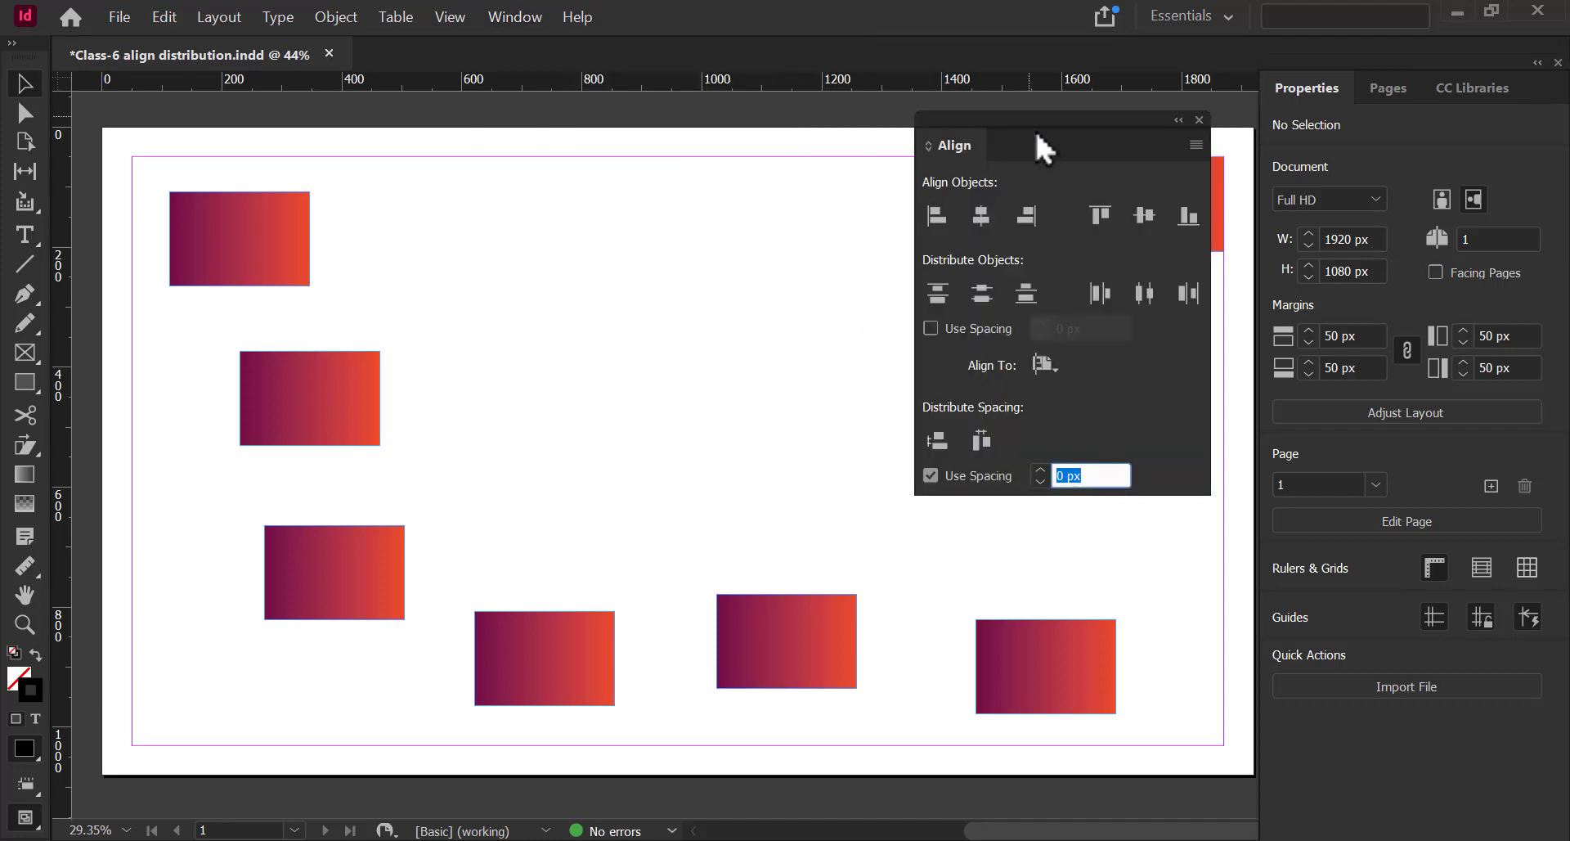
pyautogui.moveTo(1034, 128); pyautogui.dragTo(989, 121)
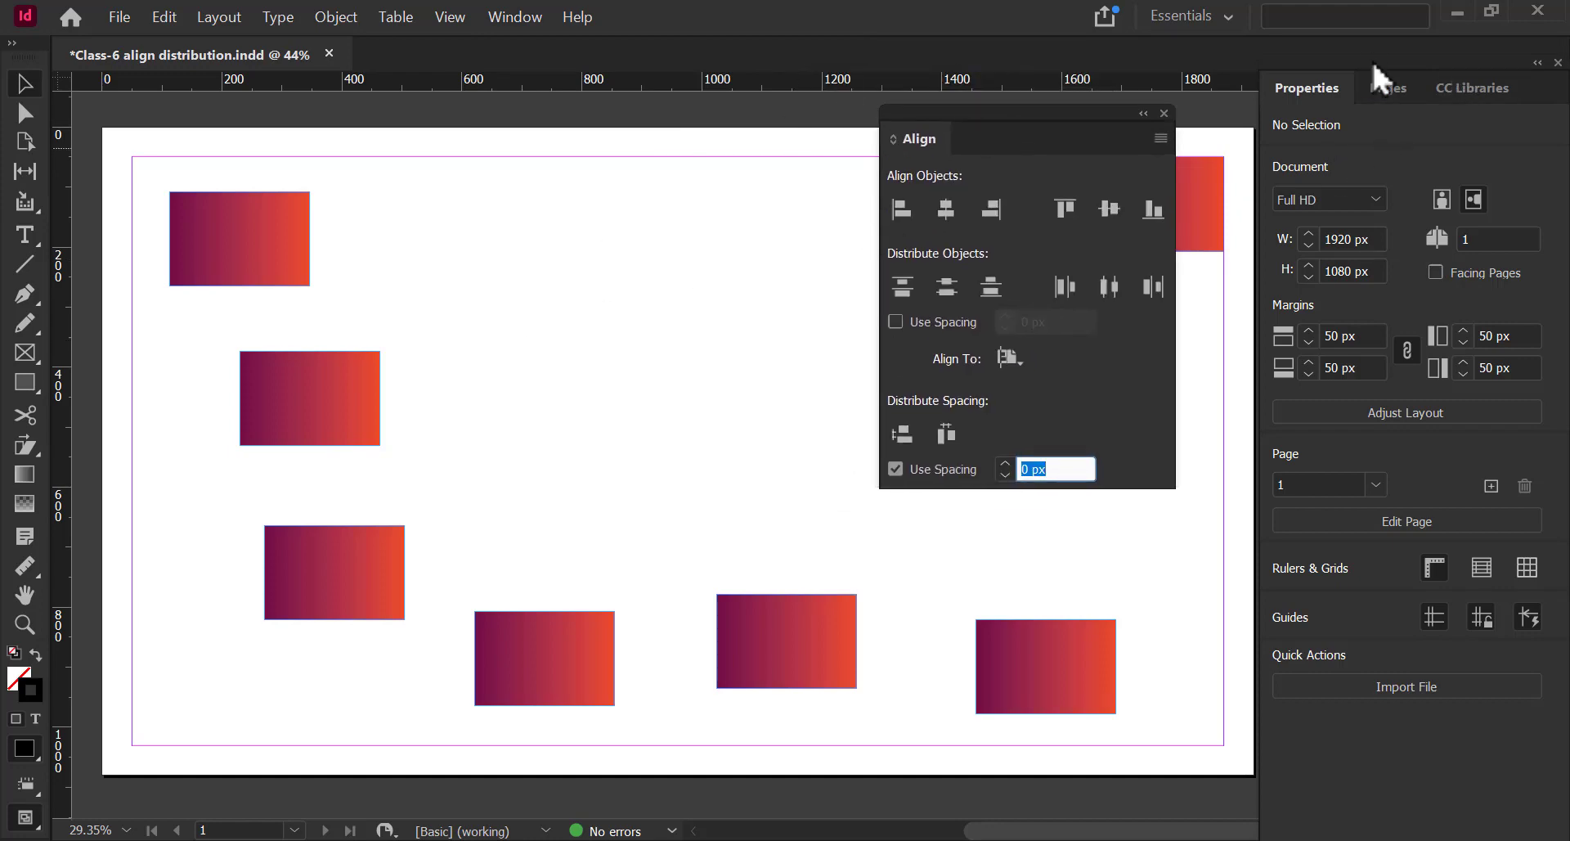
# - Hide the document and object properties, and move the alignment controls beside the page so that all rectangles are uncovered
pyautogui.click(291, 282)
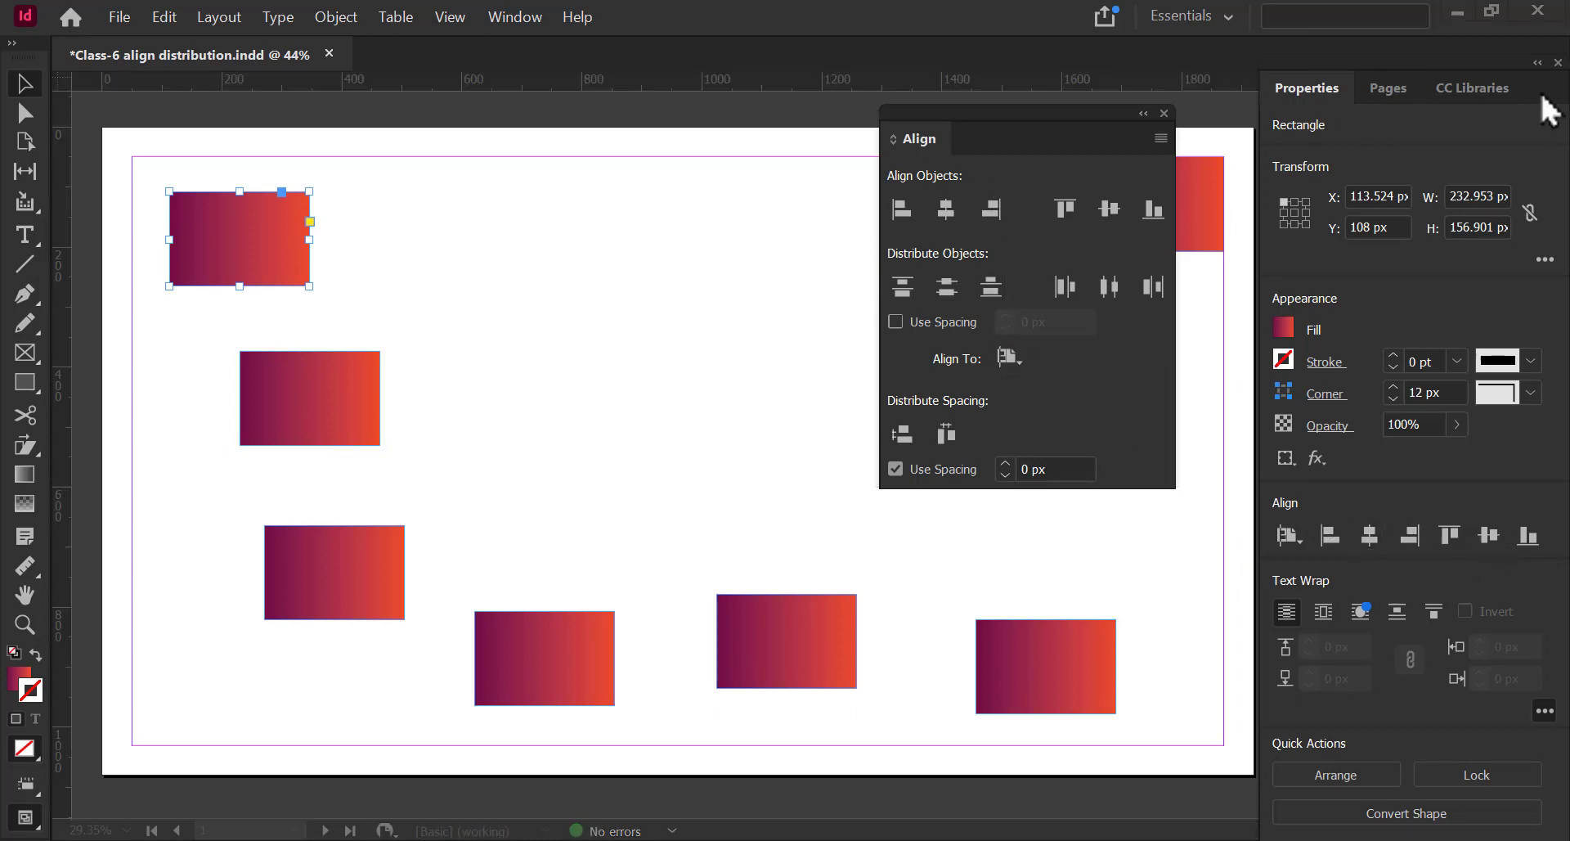
pyautogui.click(1558, 63)
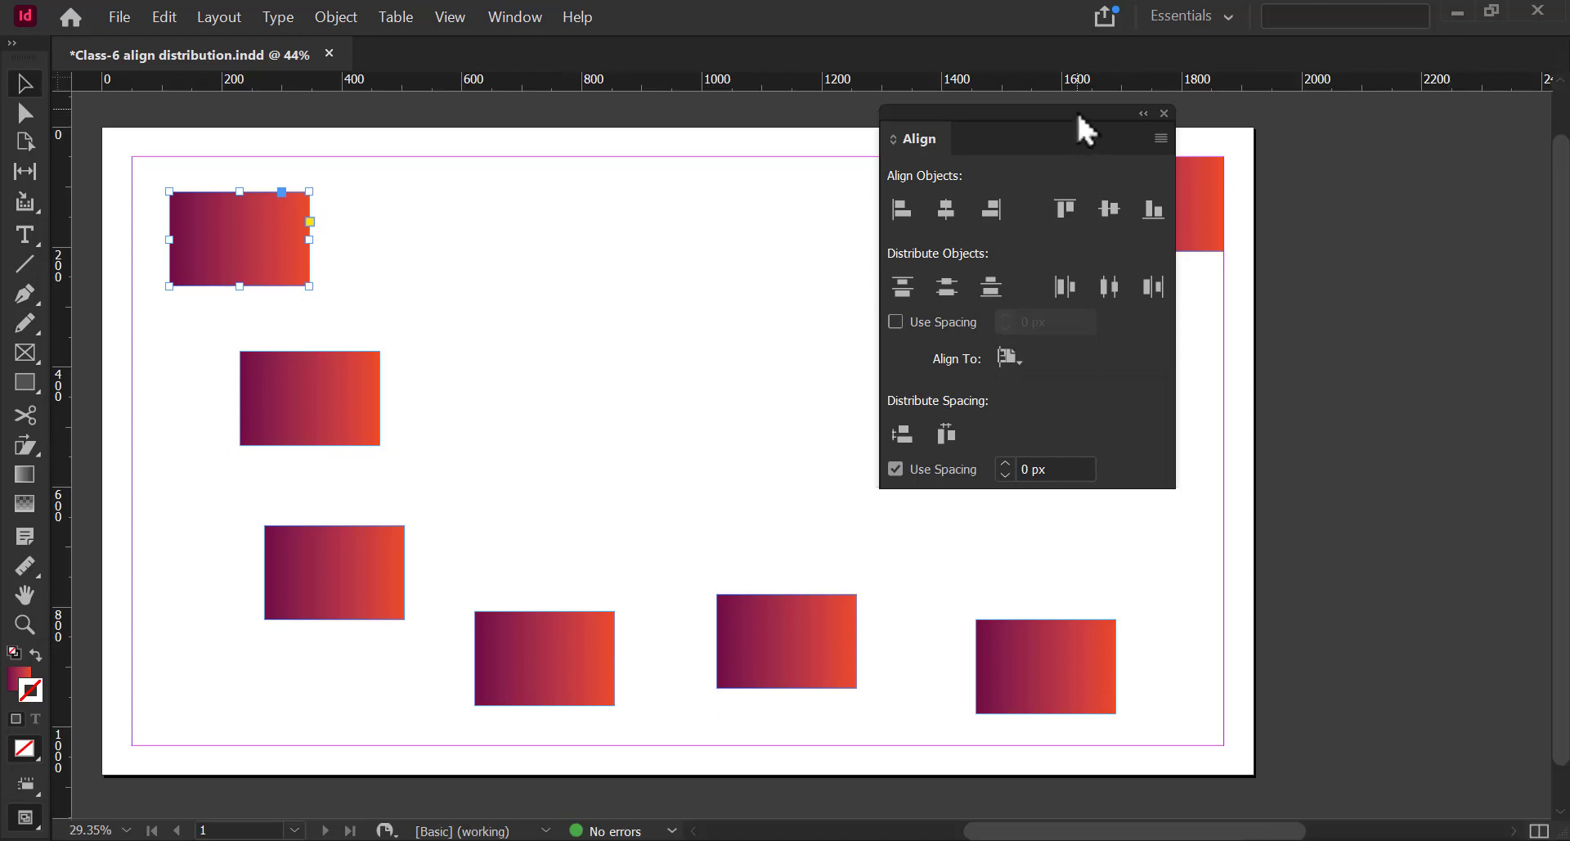
pyautogui.moveTo(1078, 116); pyautogui.dragTo(1446, 143)
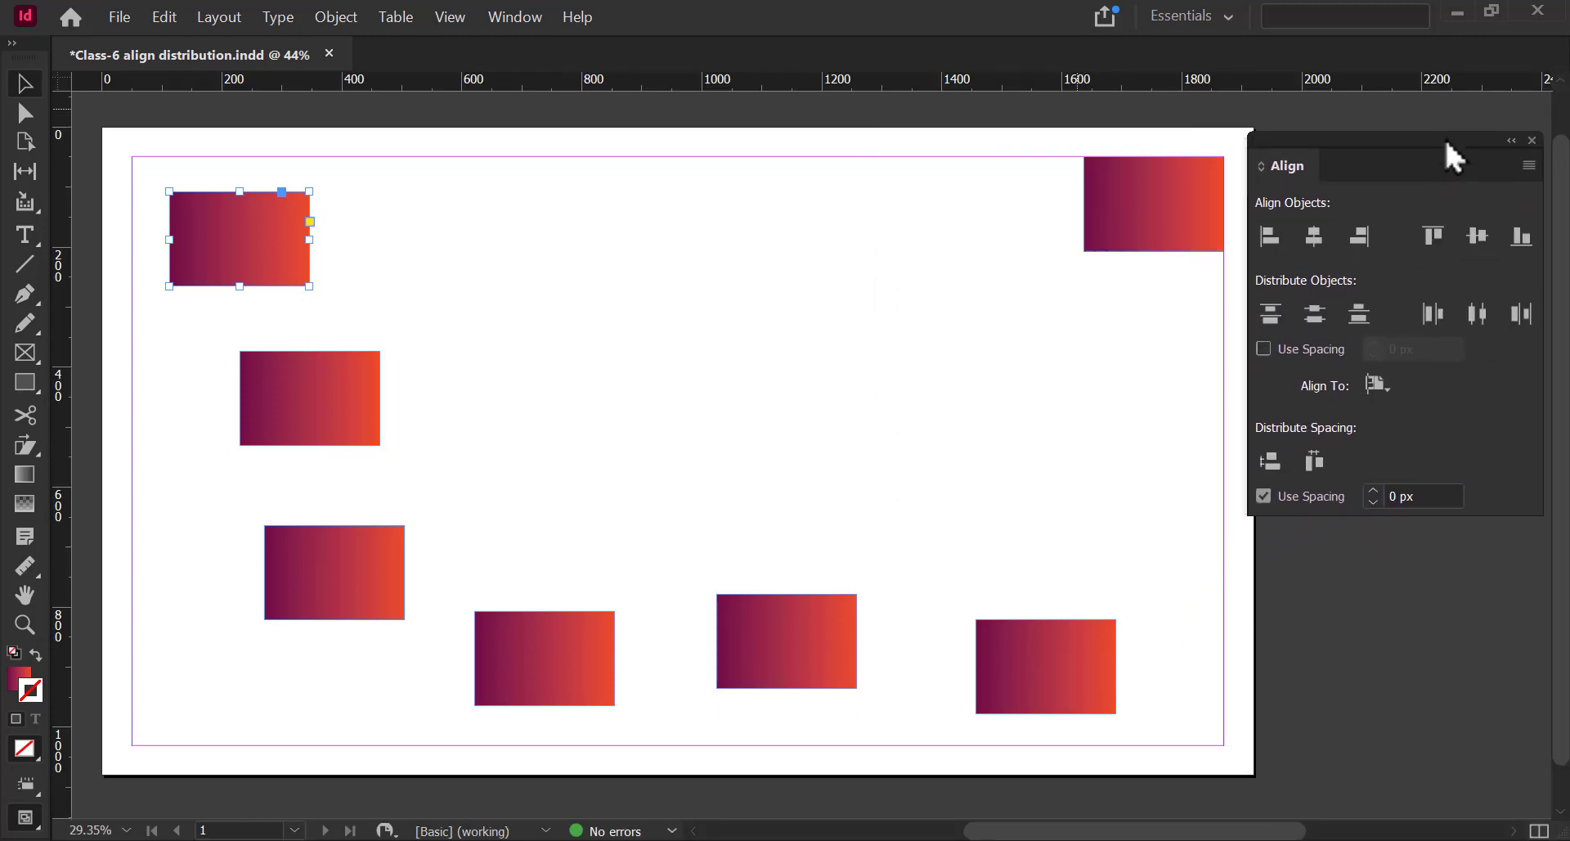
# - With nothing selected, set the alignment reference to Align to Selection
pyautogui.click(1027, 340)
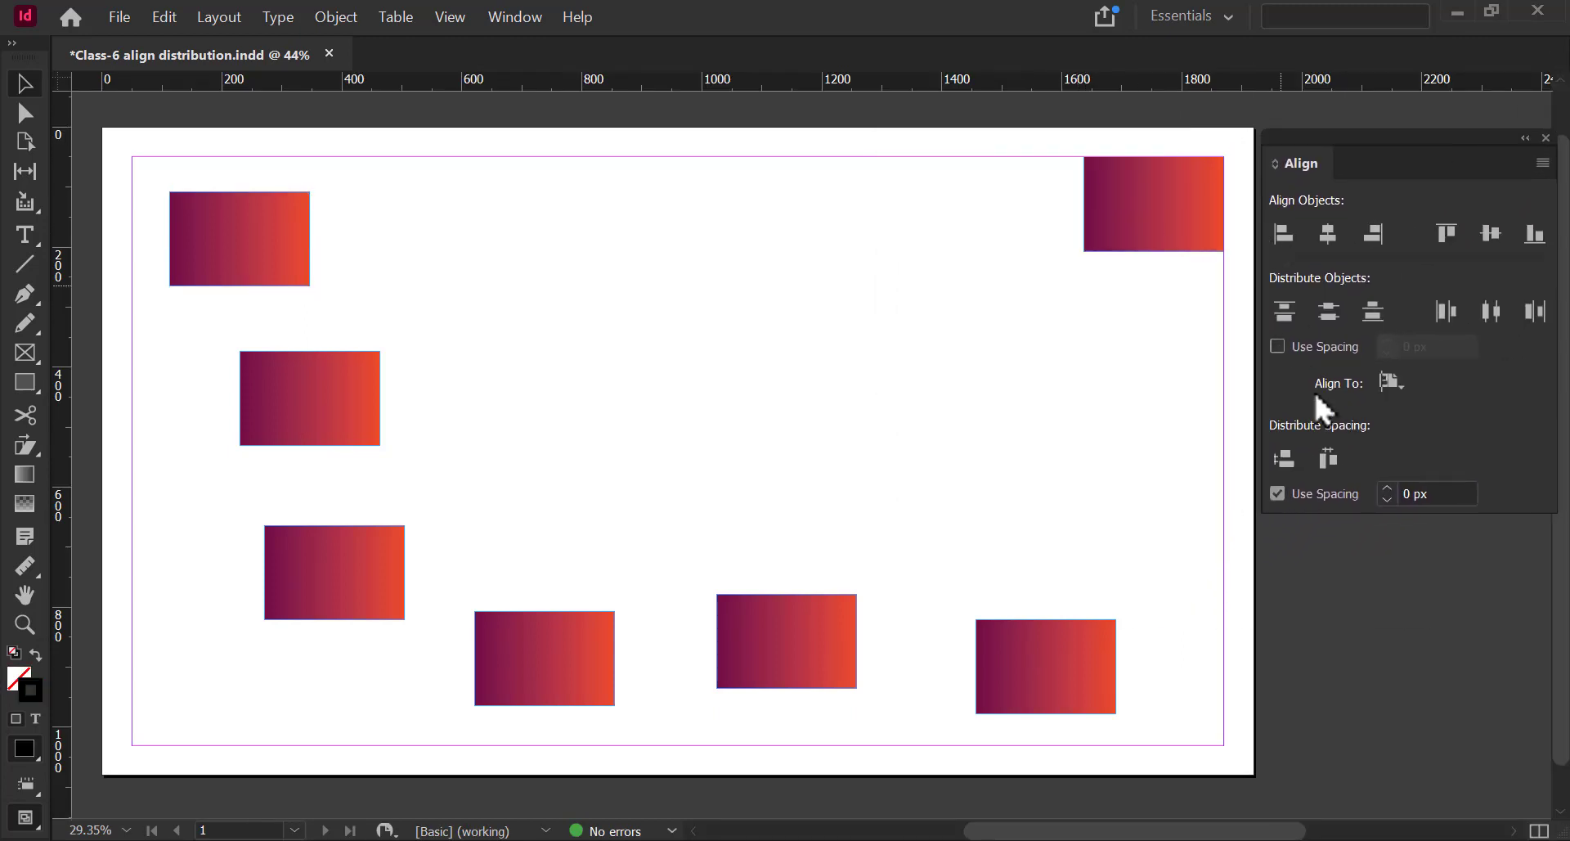
pyautogui.click(1399, 380)
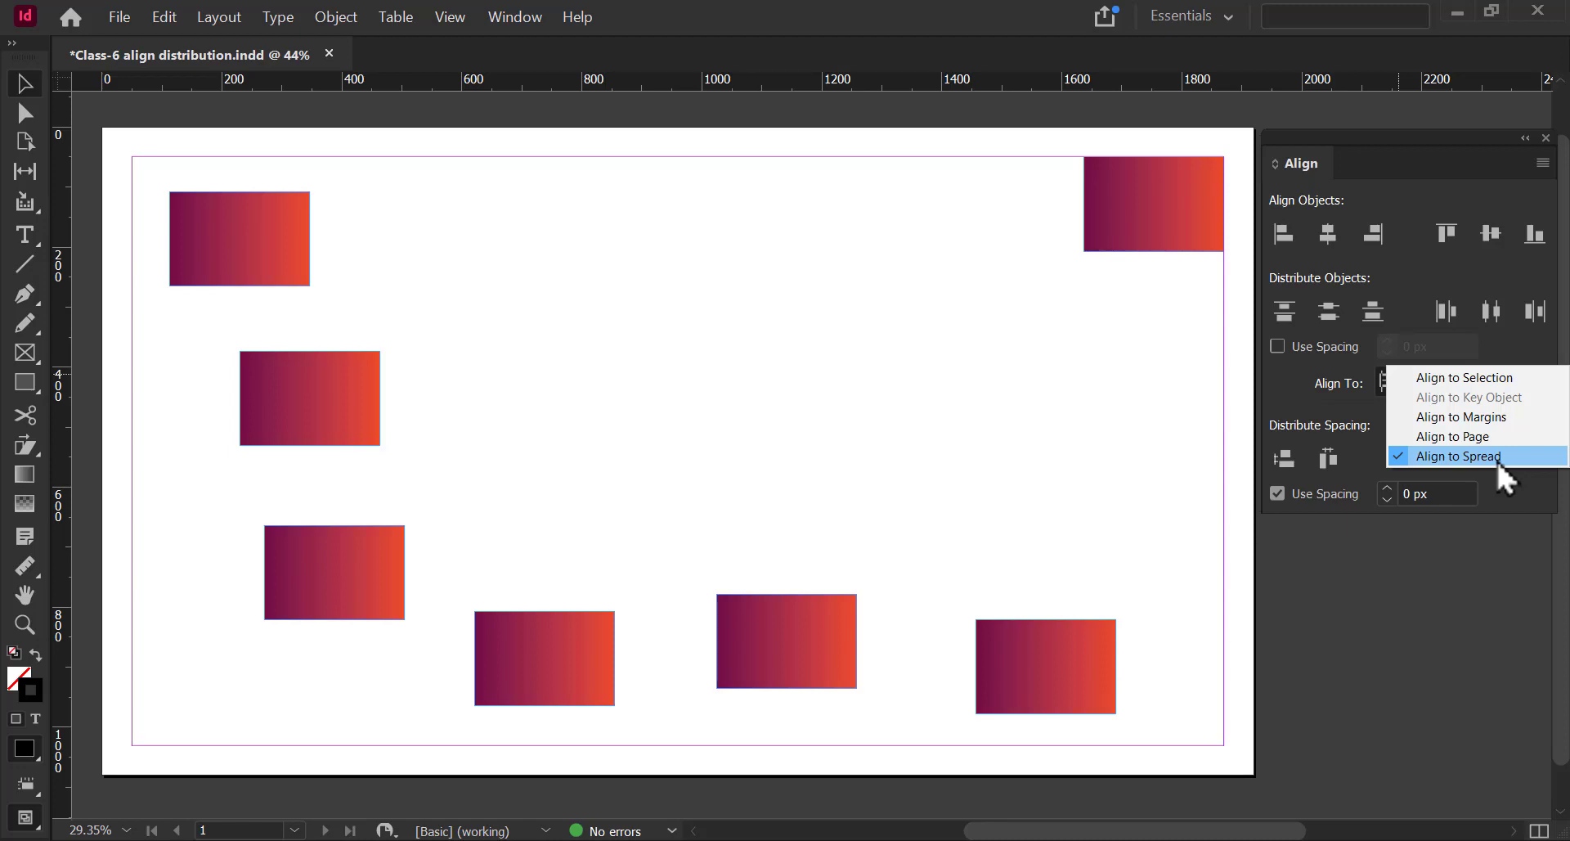
pyautogui.click(1471, 377)
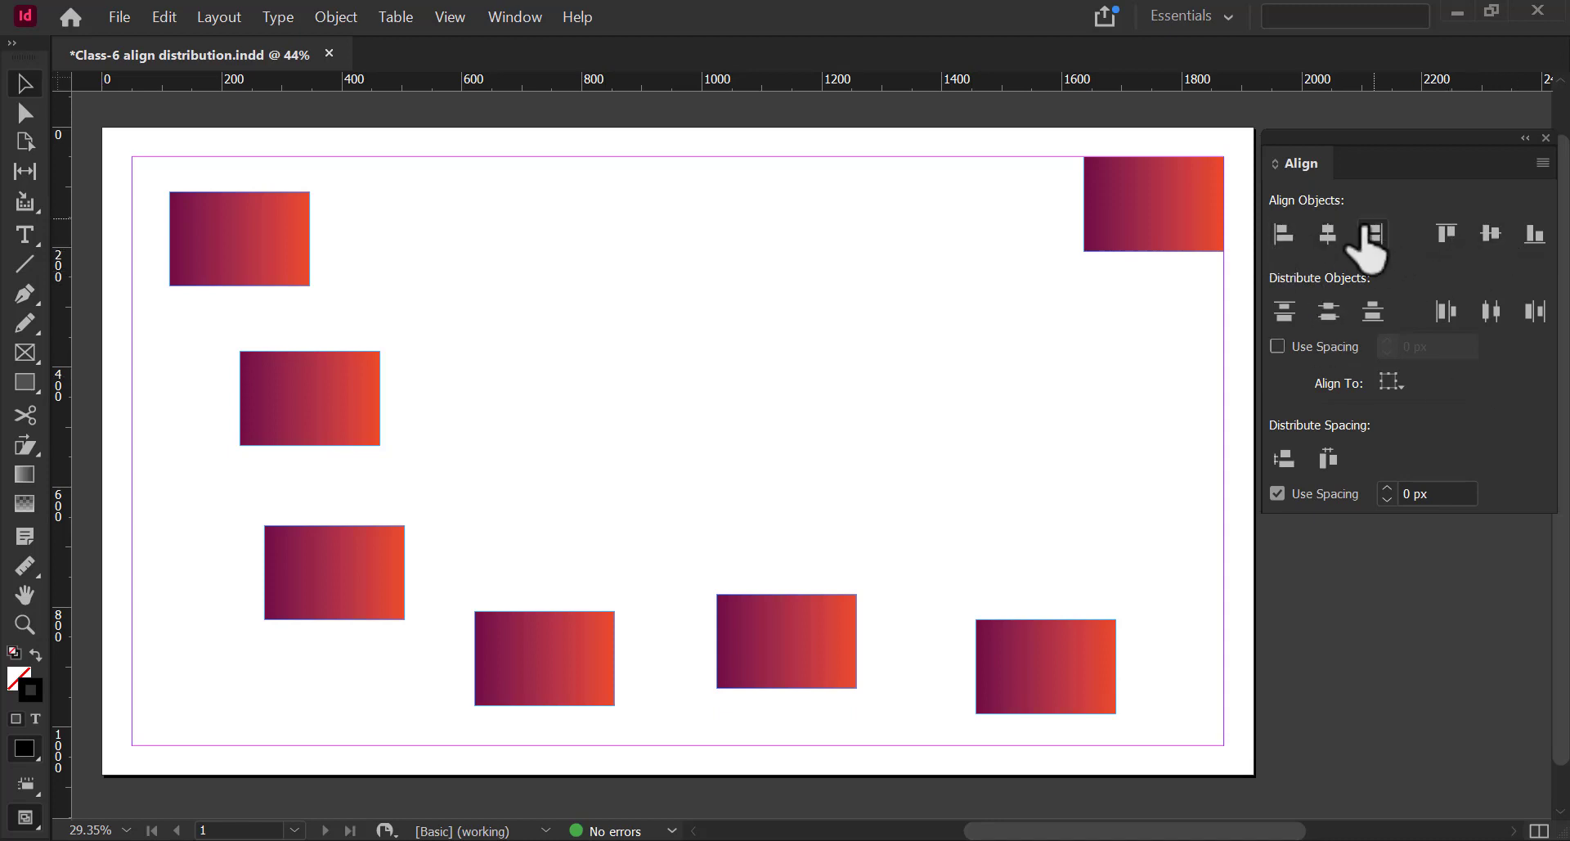
# - Try aligning the three leftmost rectangles by left edges, horizontal centers and right edges, undoing each alignment
pyautogui.moveTo(145, 173); pyautogui.dragTo(414, 681)
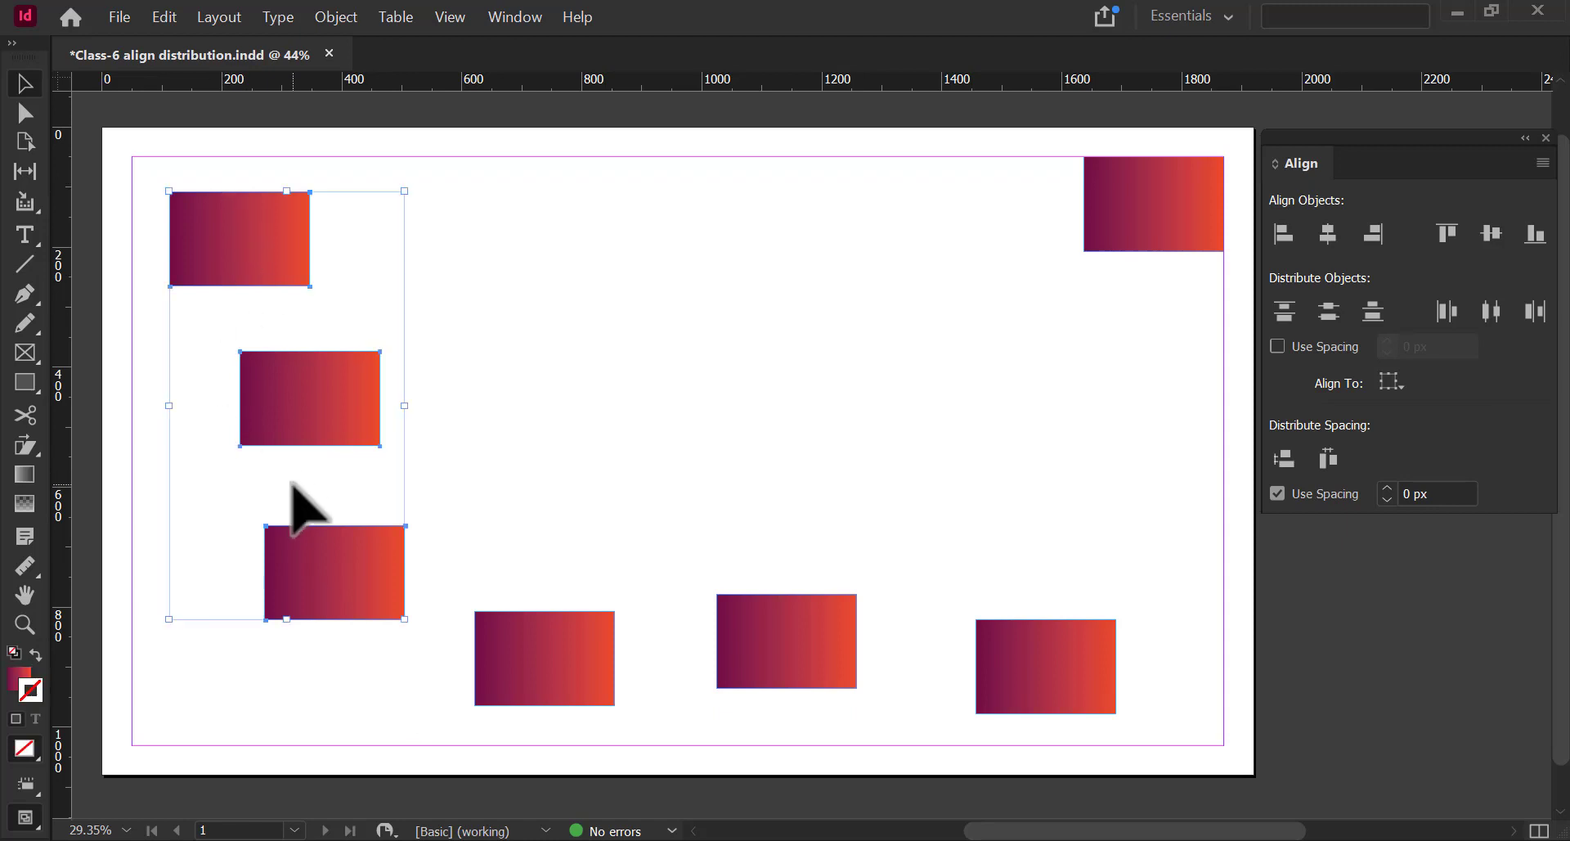
pyautogui.click(1282, 234)
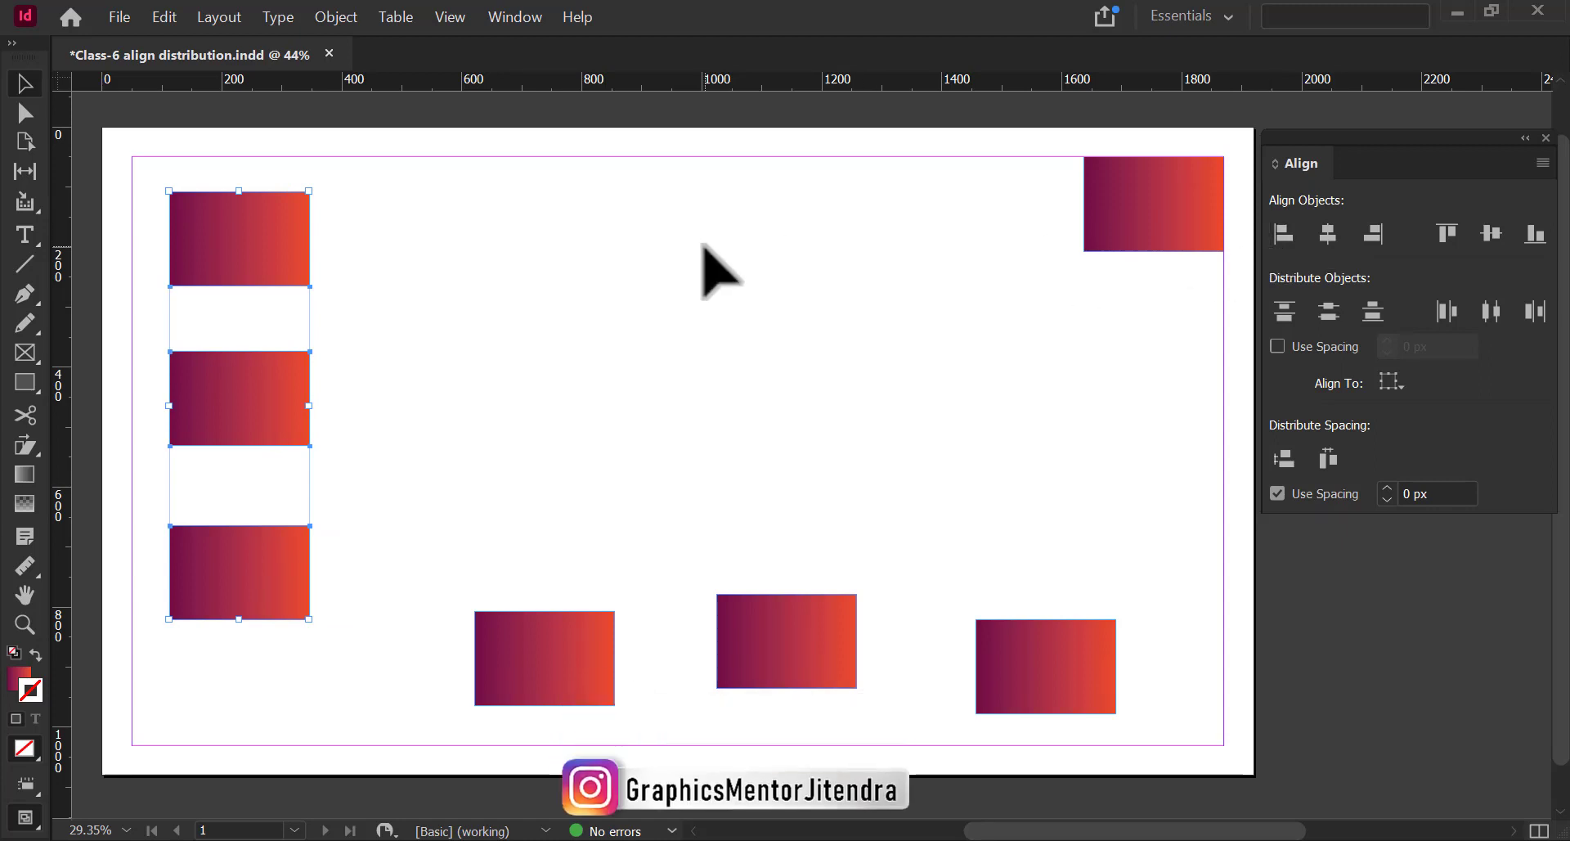
pyautogui.hotkey('ctrl', 'z')
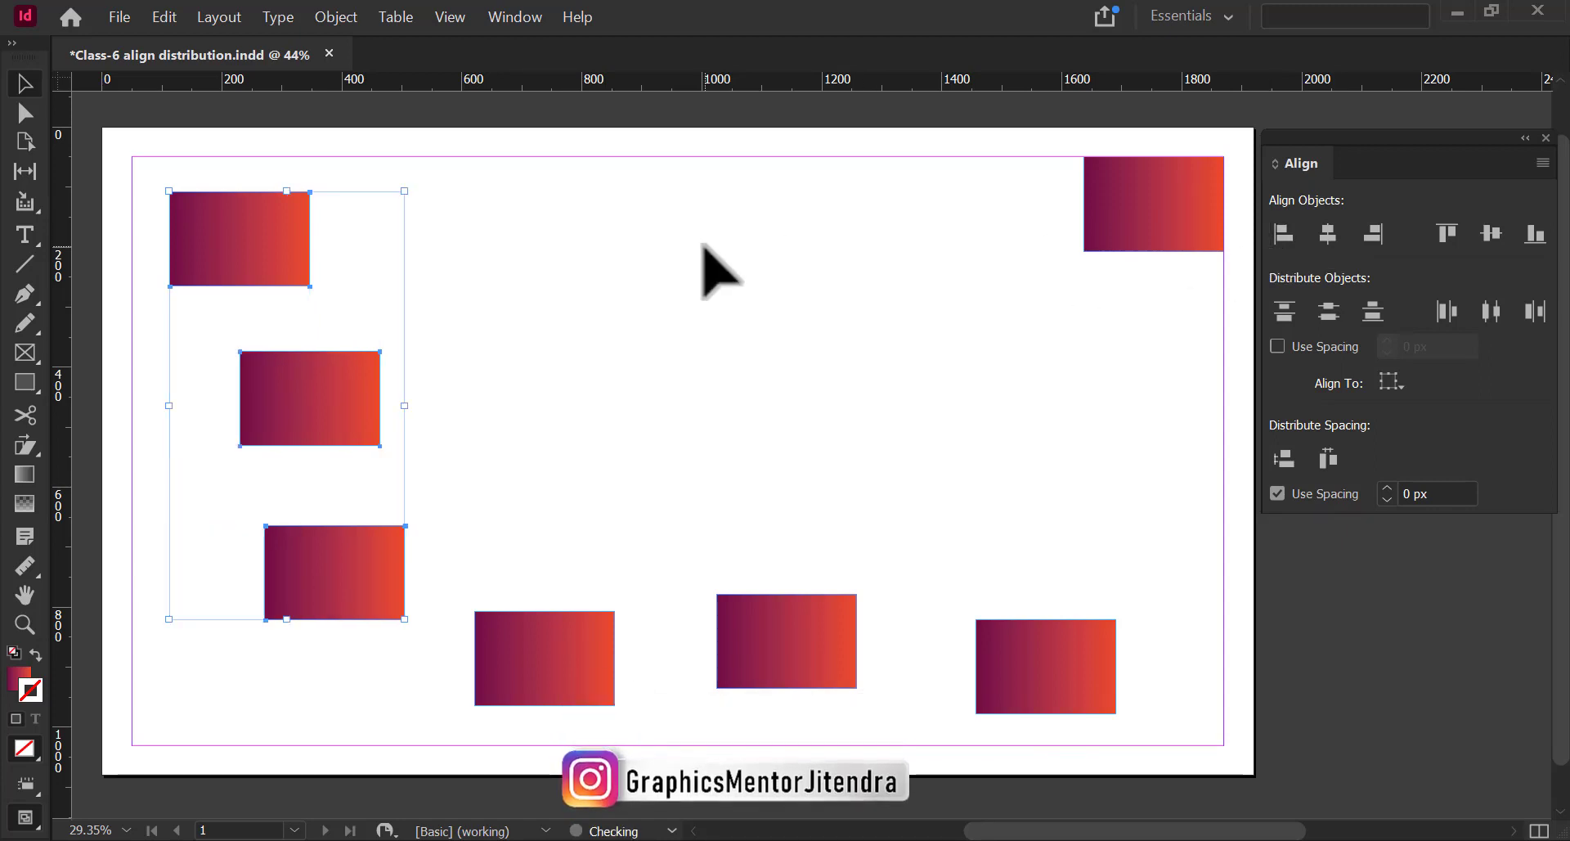
pyautogui.click(1328, 235)
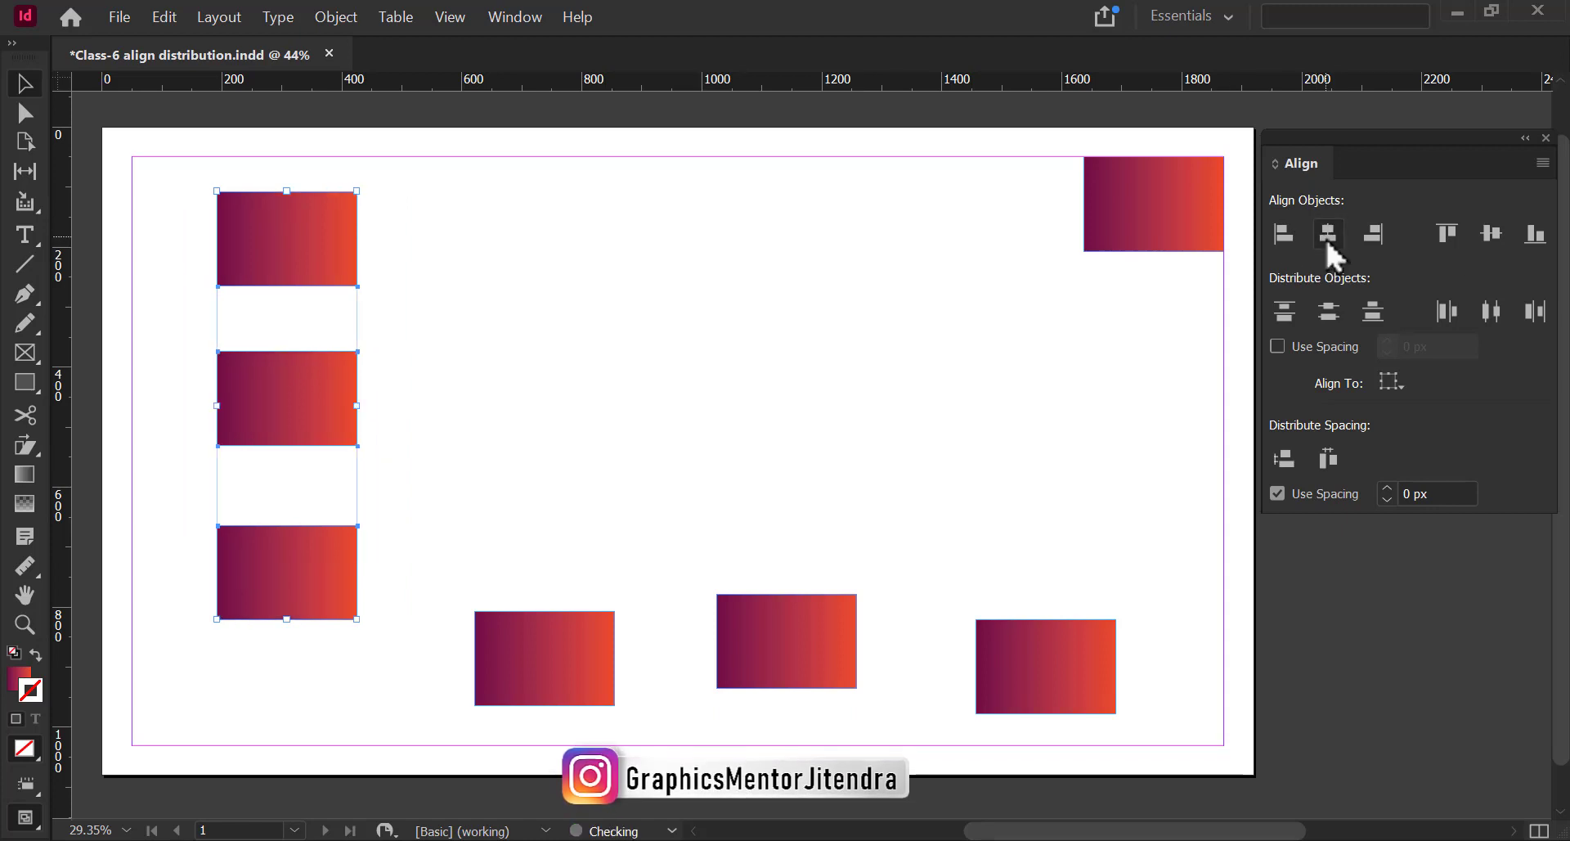
pyautogui.hotkey('ctrl', 'z')
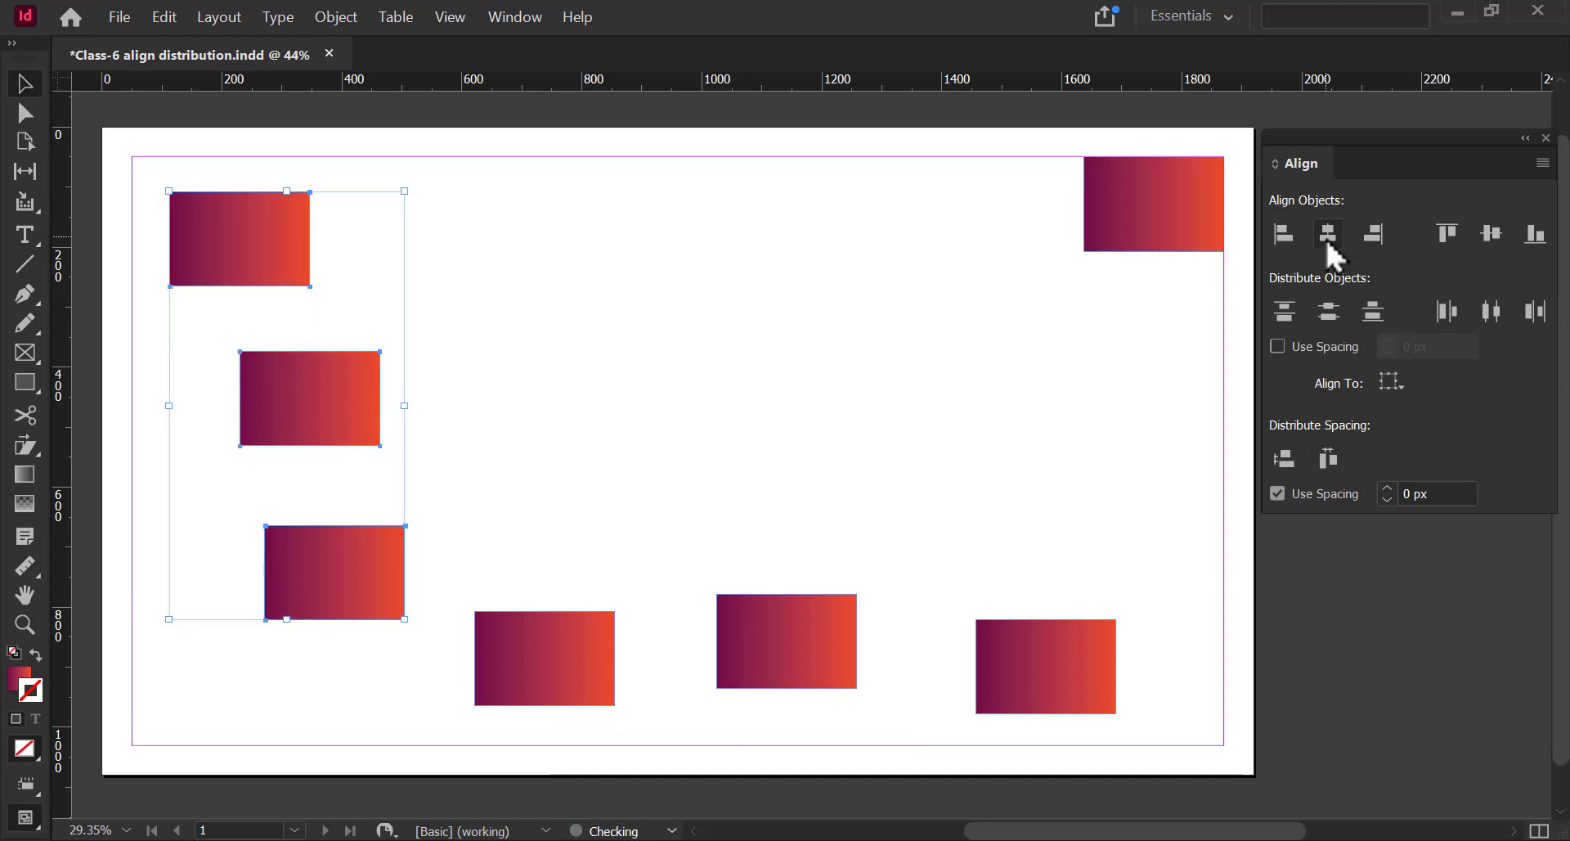
pyautogui.click(1374, 235)
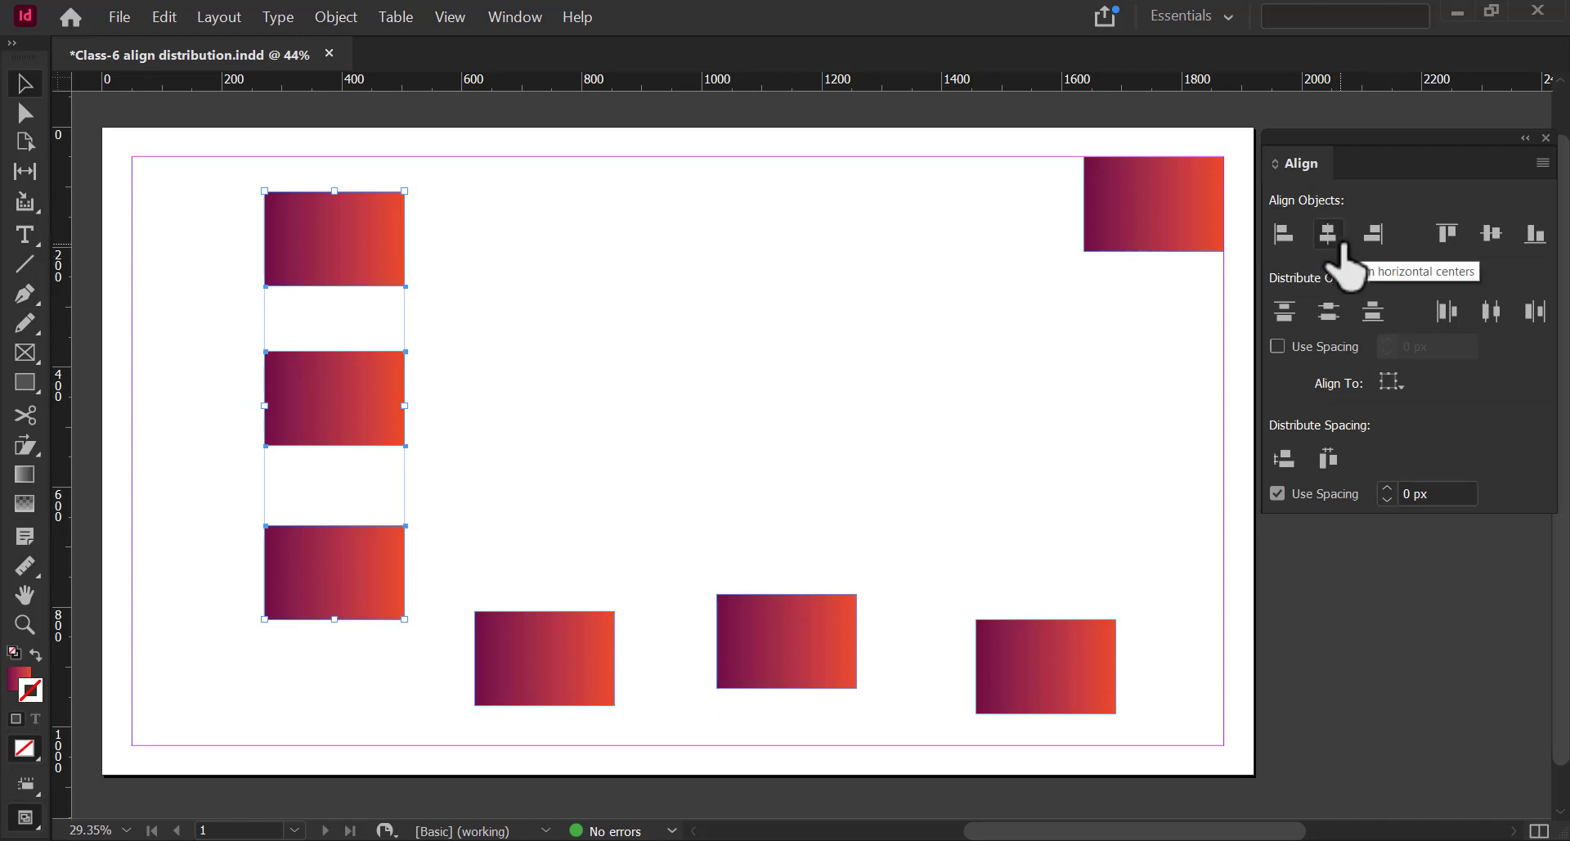
pyautogui.hotkey('ctrl', 'z')
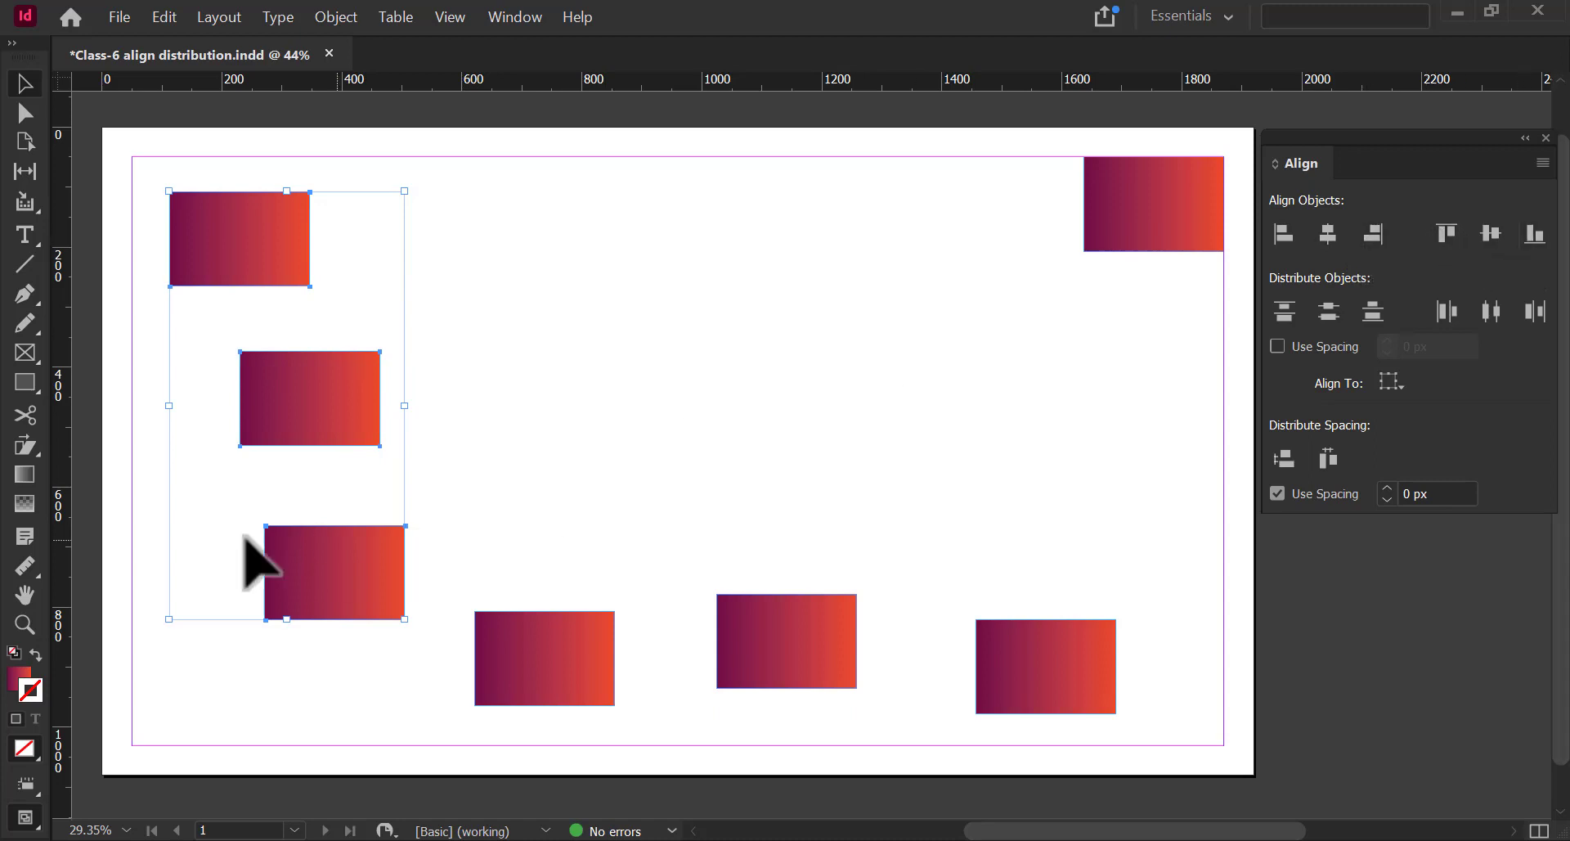
# - Try aligning the four lower rectangles by top edges, vertical centers and bottom edges, undoing each one, and deselect them
pyautogui.moveTo(140, 518); pyautogui.dragTo(1185, 778)
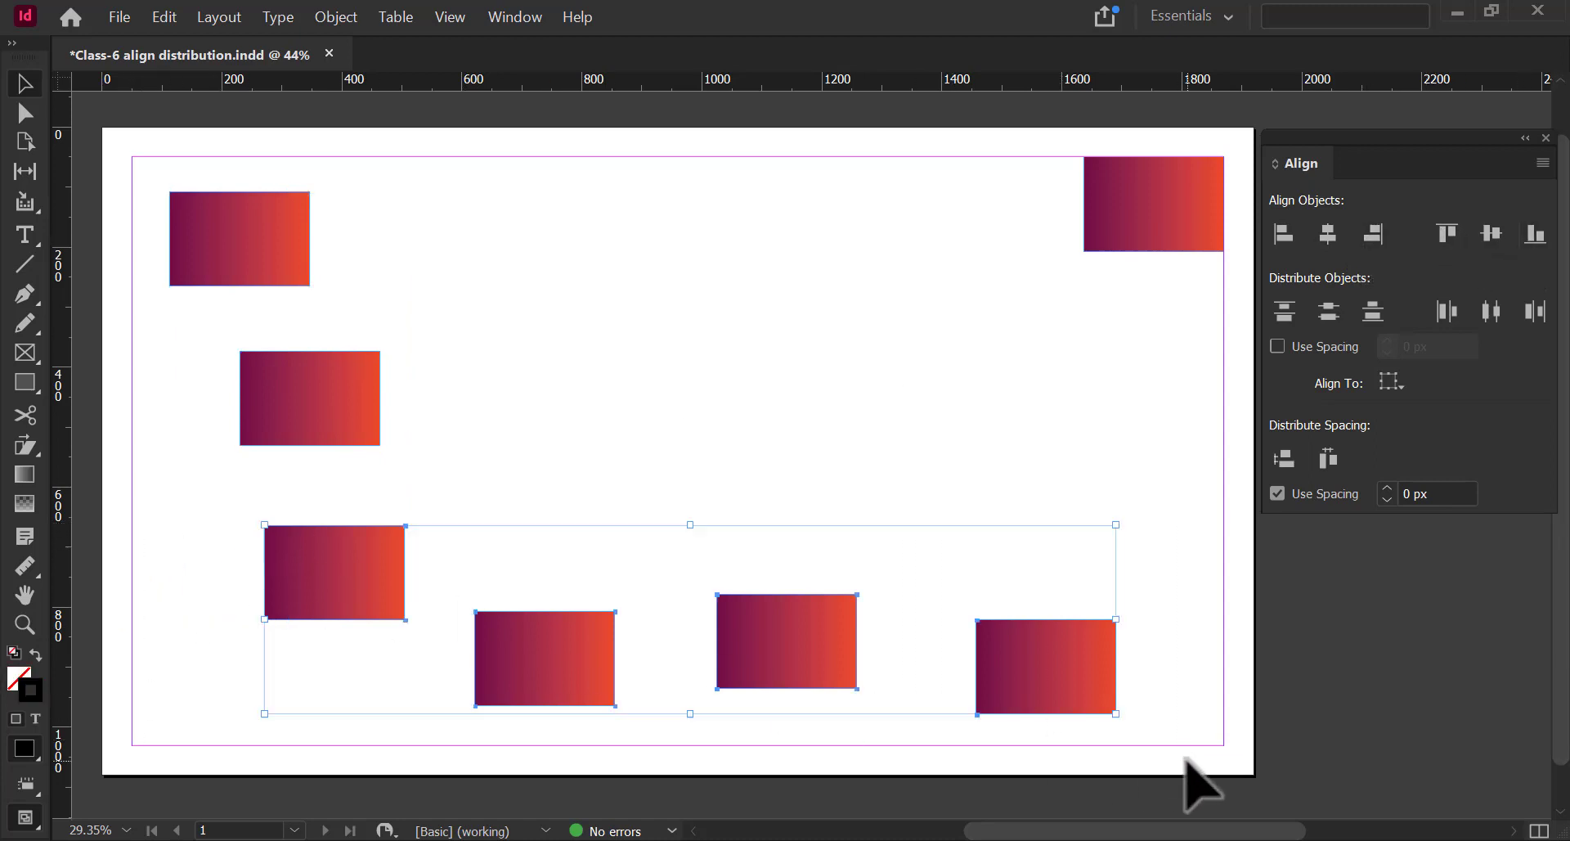
pyautogui.click(1446, 234)
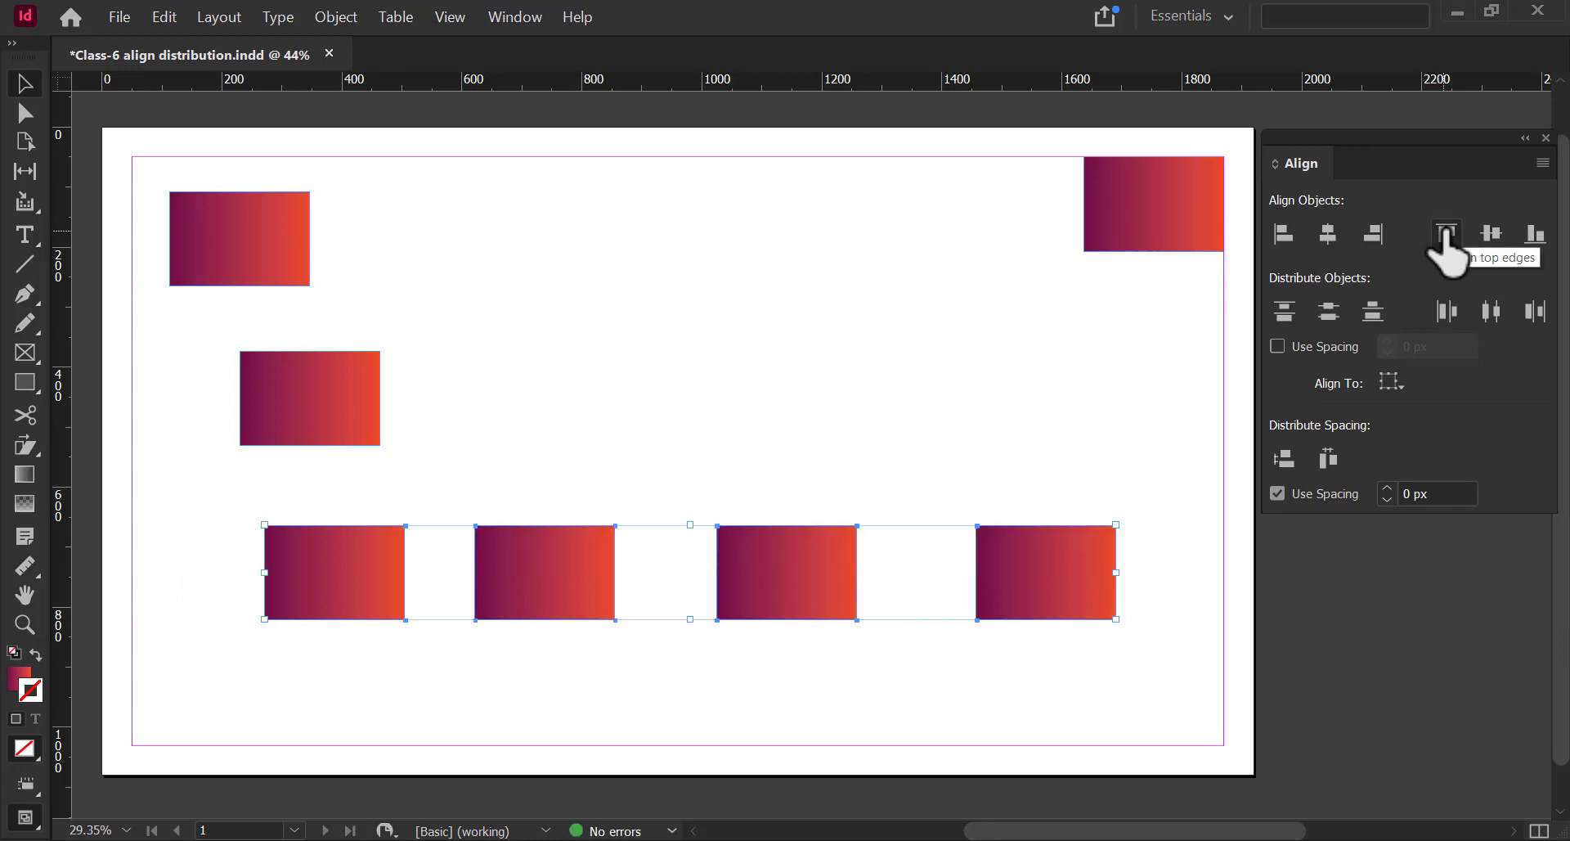
pyautogui.hotkey('ctrl', 'z')
pyautogui.click(1491, 234)
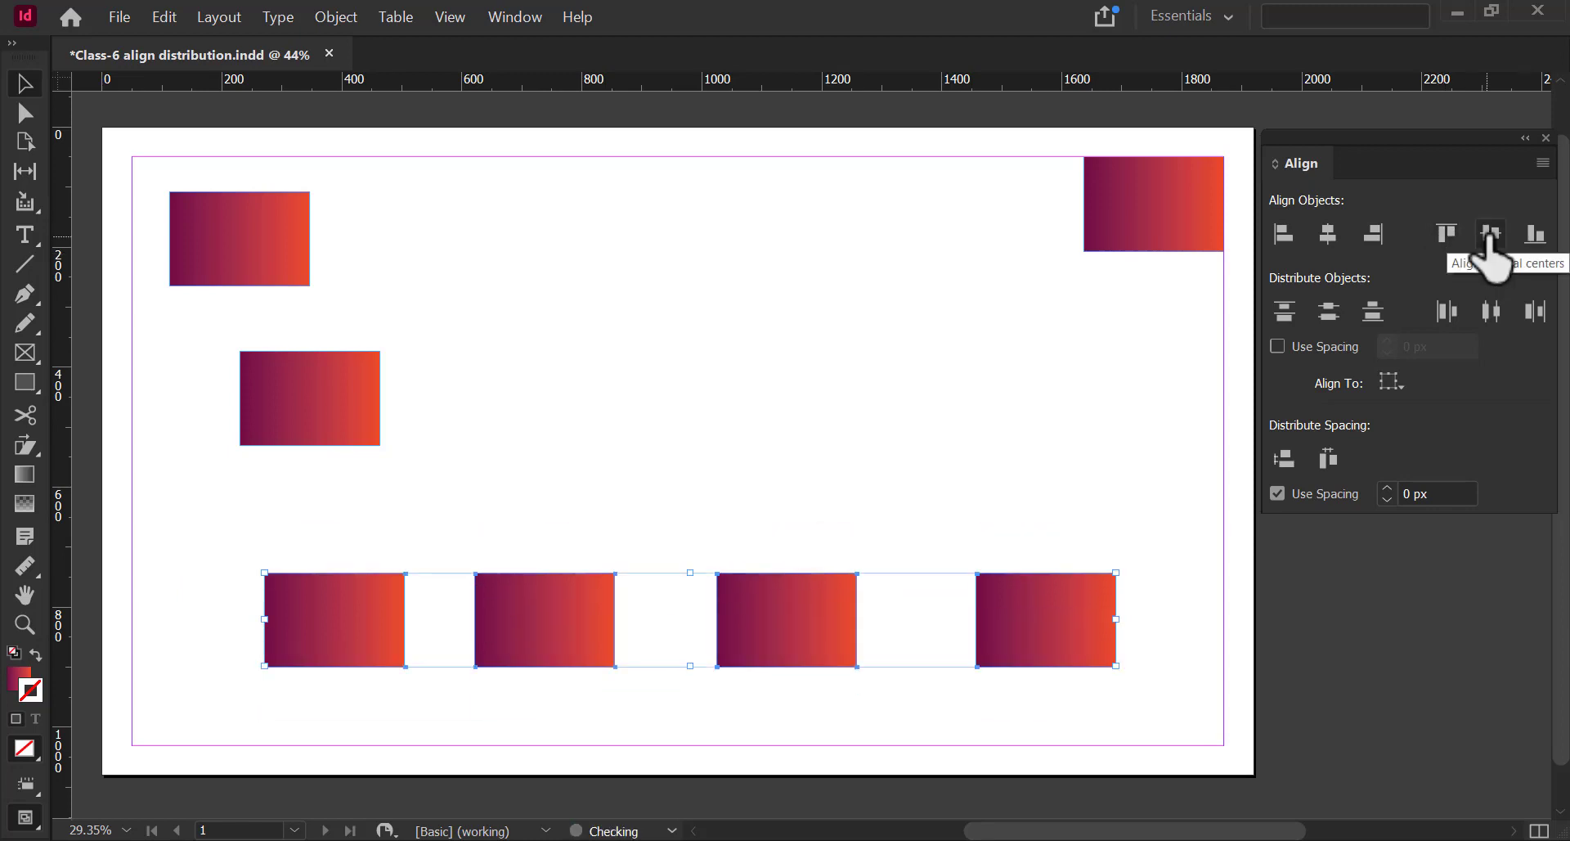
pyautogui.hotkey('ctrl', 'z')
pyautogui.click(1536, 234)
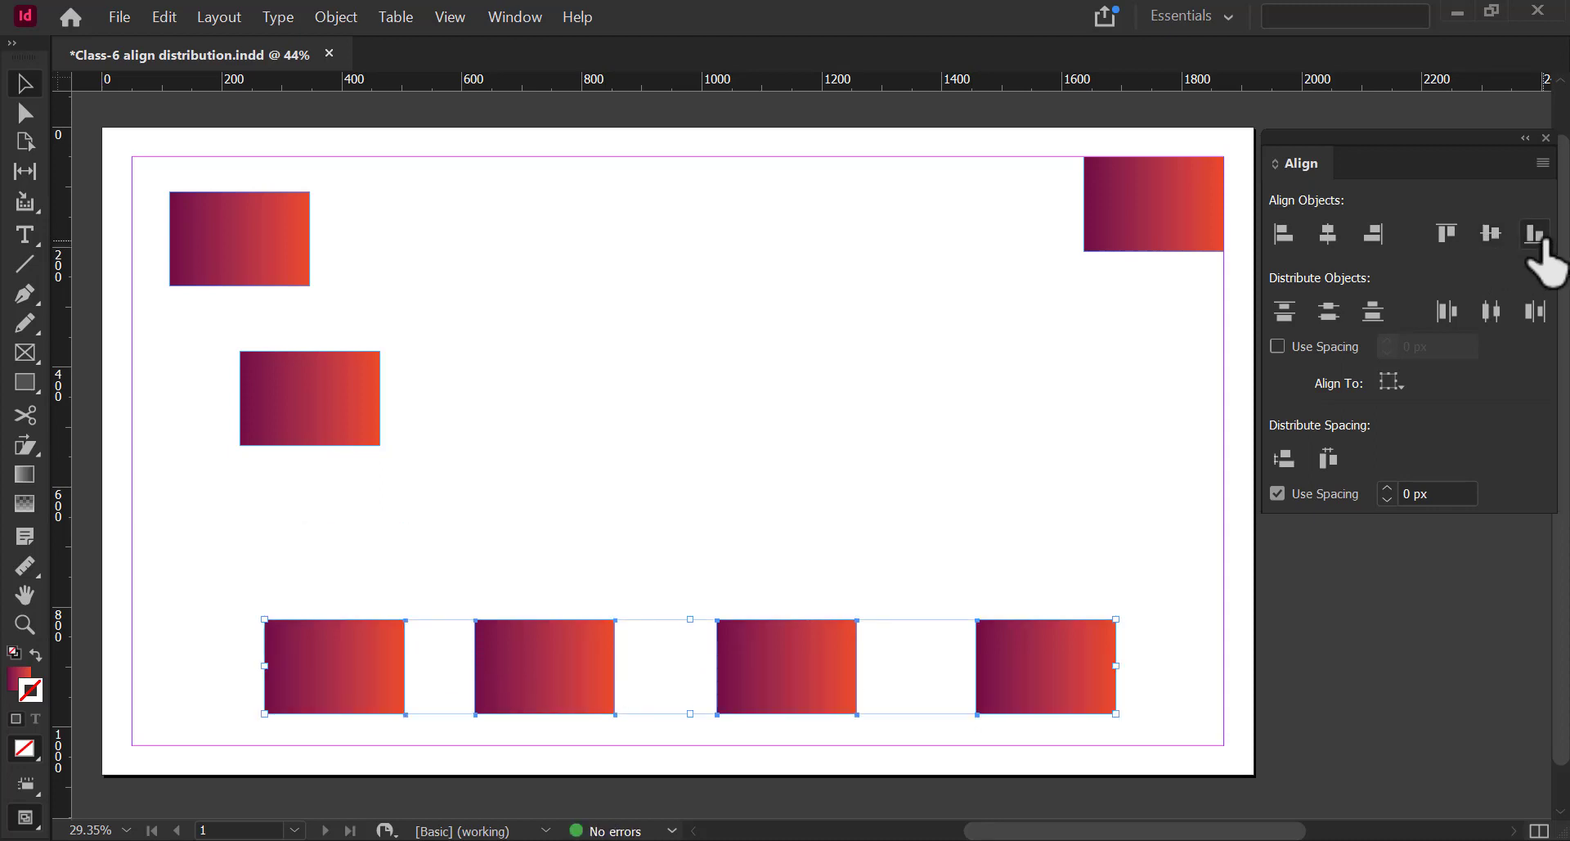
pyautogui.hotkey('ctrl', 'z')
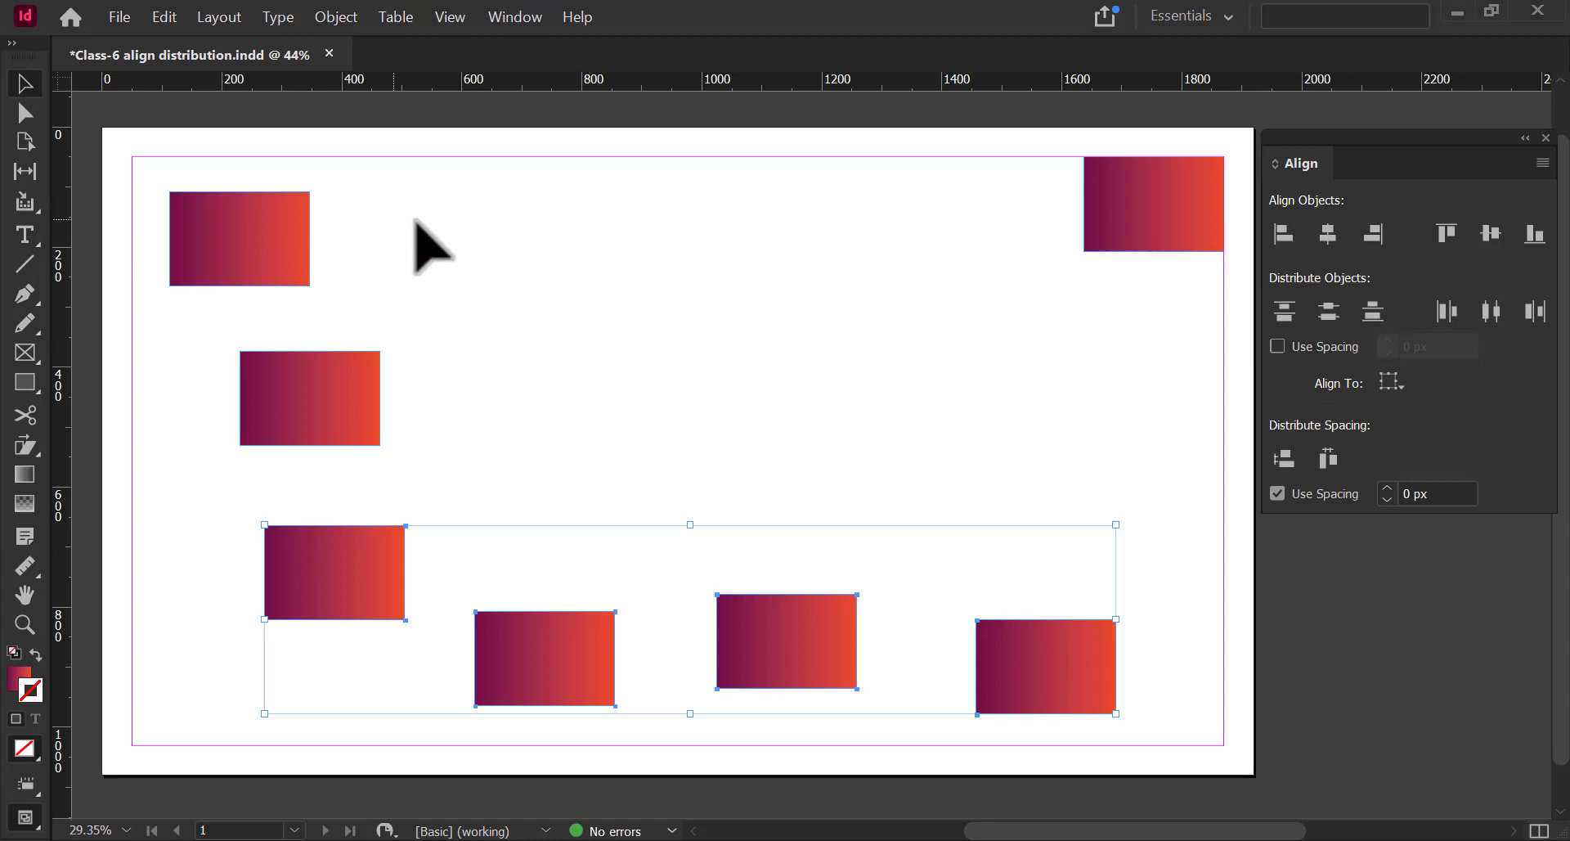
pyautogui.click(446, 301)
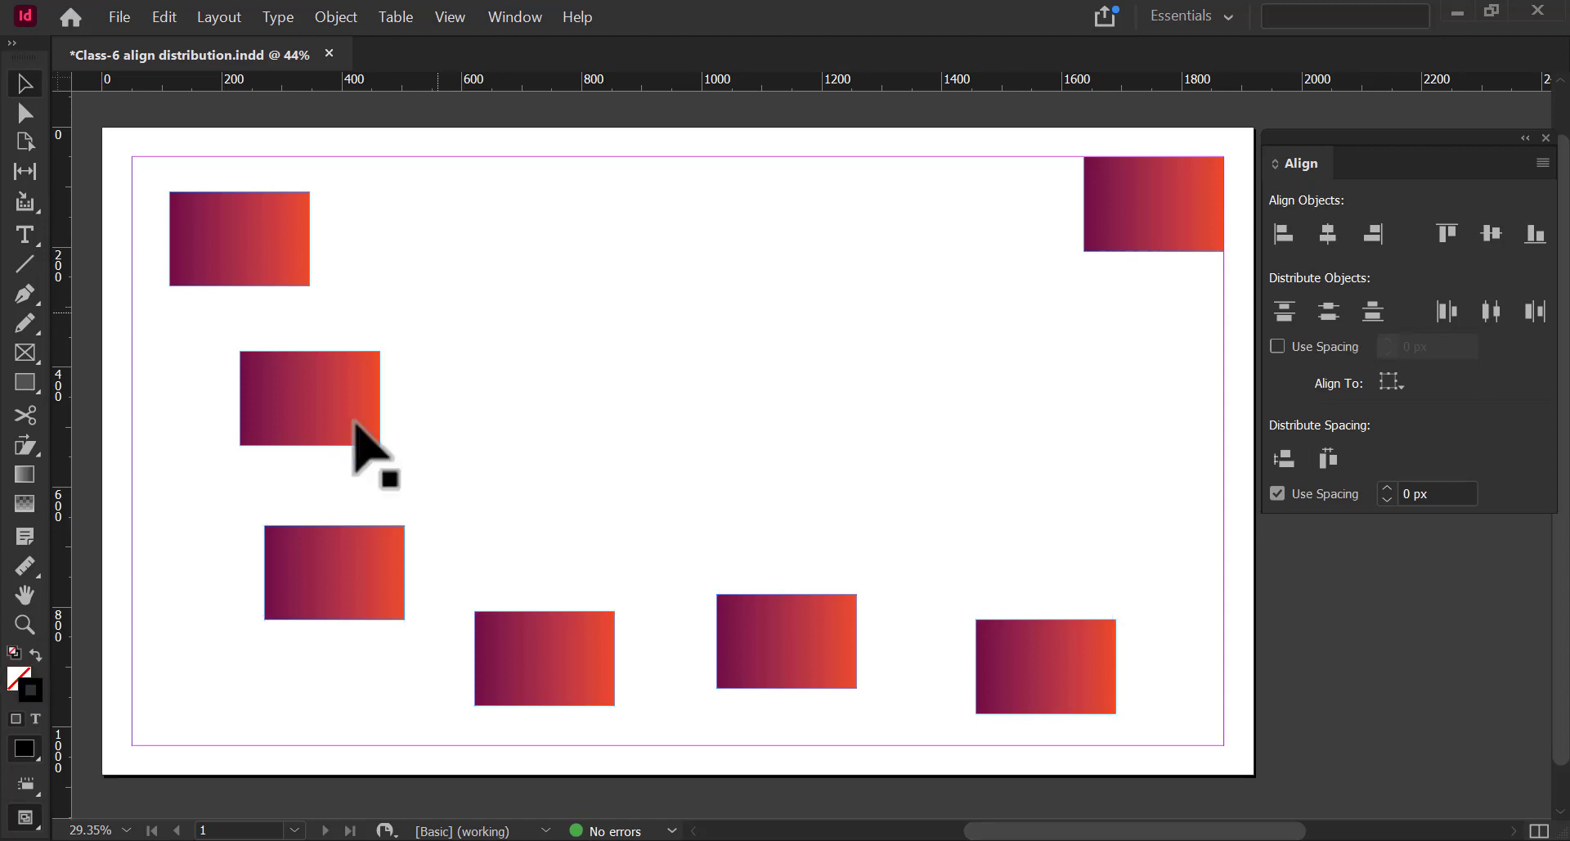
# - Rearrange the three leftmost rectangles along the left margin, making the lowest one taller and the middle one about half as tall
pyautogui.click(333, 568)
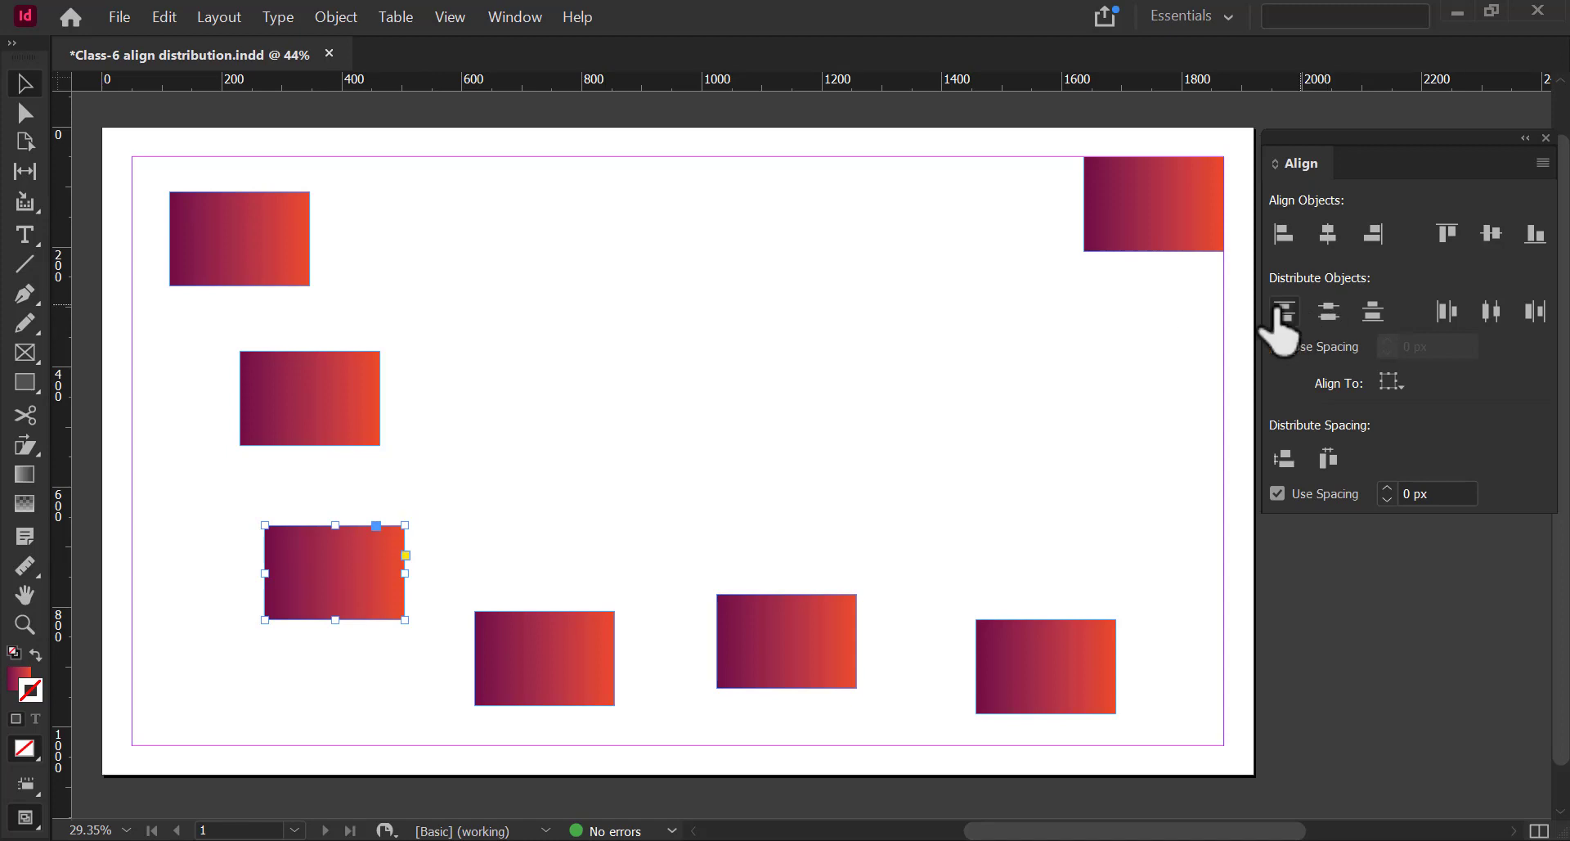
pyautogui.moveTo(321, 597); pyautogui.dragTo(189, 640)
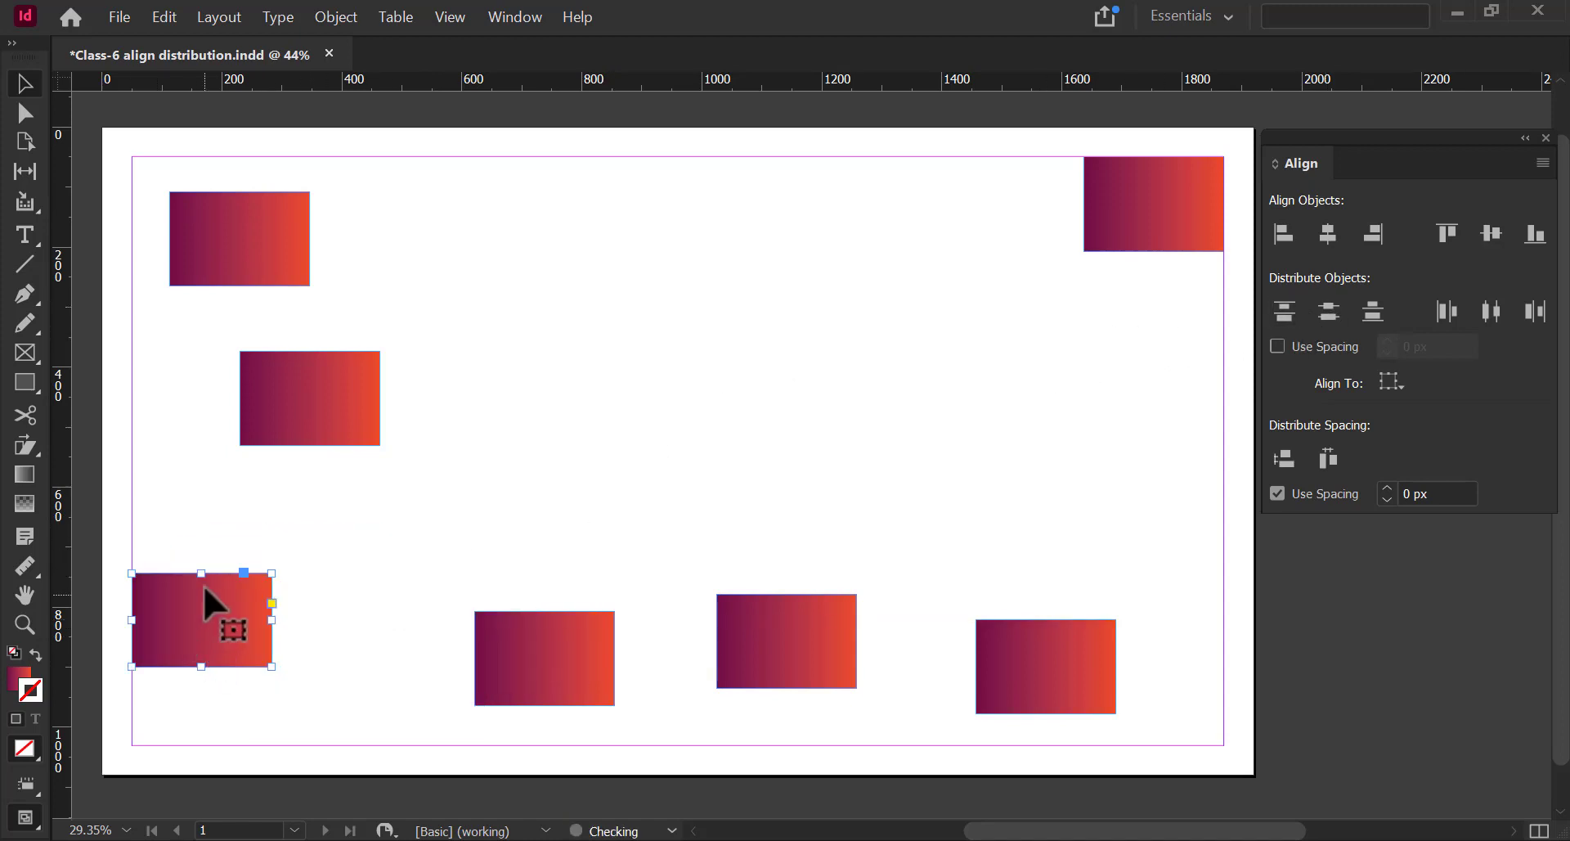
pyautogui.moveTo(207, 575); pyautogui.dragTo(207, 508)
pyautogui.moveTo(232, 644); pyautogui.dragTo(252, 718)
pyautogui.moveTo(316, 433); pyautogui.dragTo(255, 464)
pyautogui.moveTo(273, 262)
pyautogui.mouseDown()
pyautogui.moveTo(249, 299)
pyautogui.moveTo(262, 287)
pyautogui.mouseUp()
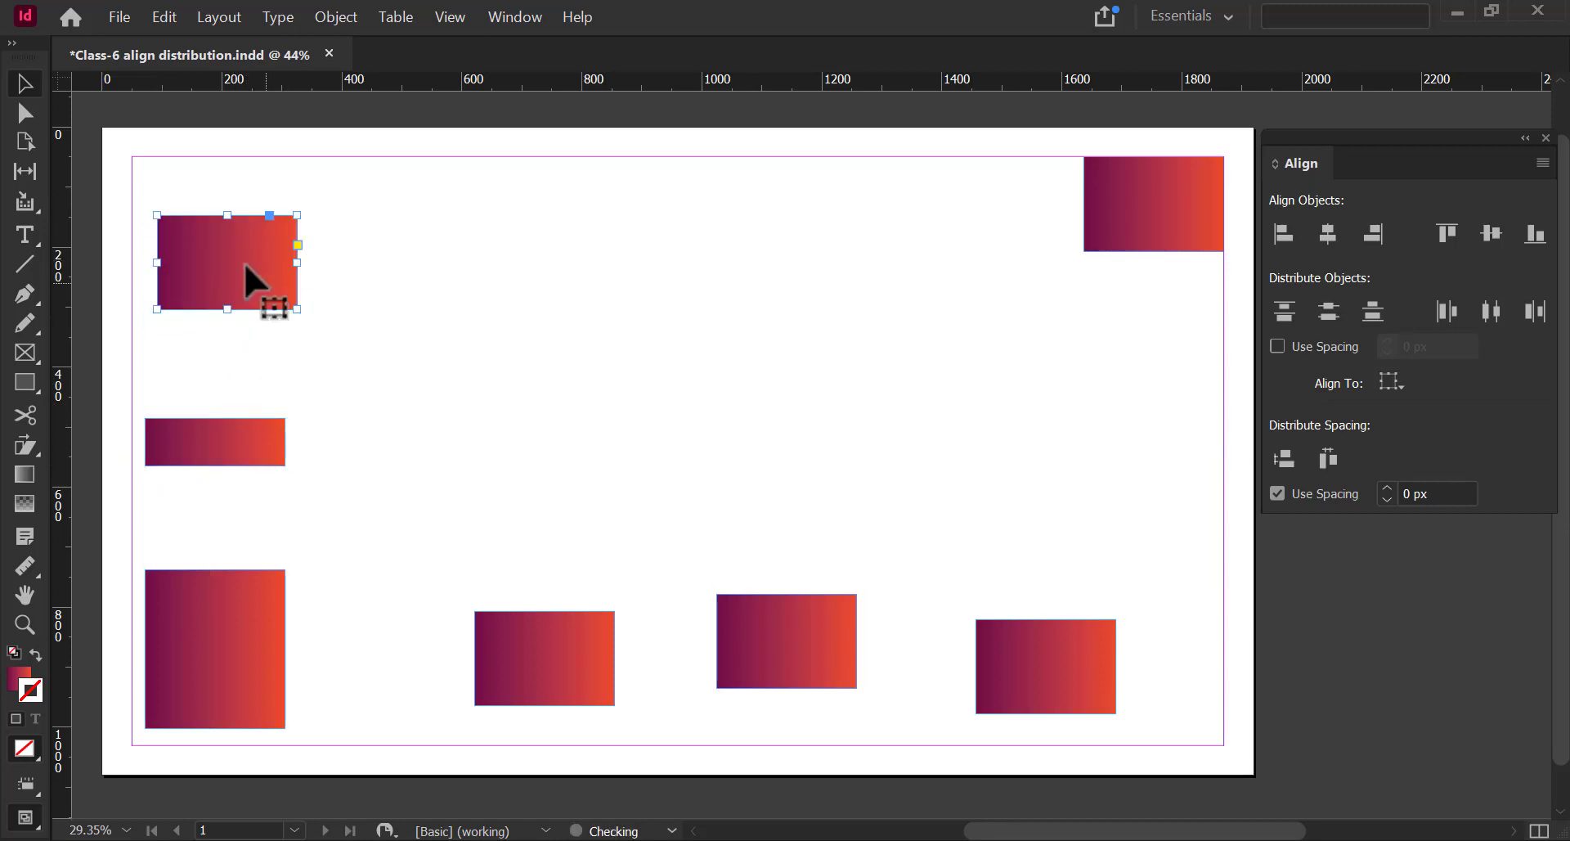
# - Distribute the three rectangles along the left margin by their top edges and deselect them
pyautogui.moveTo(115, 166); pyautogui.dragTo(377, 835)
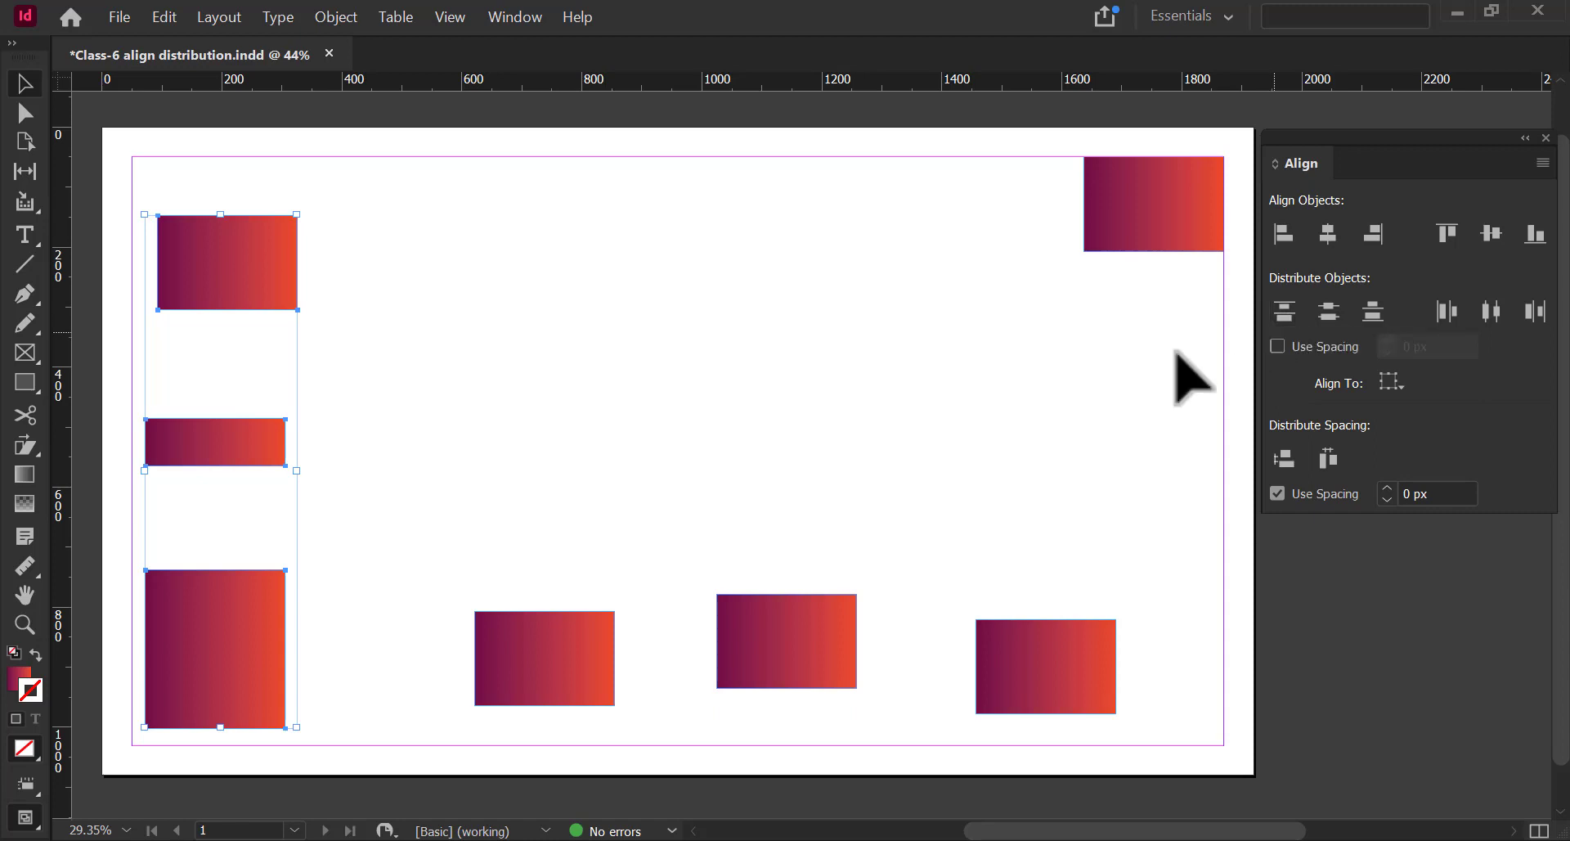
pyautogui.click(491, 282)
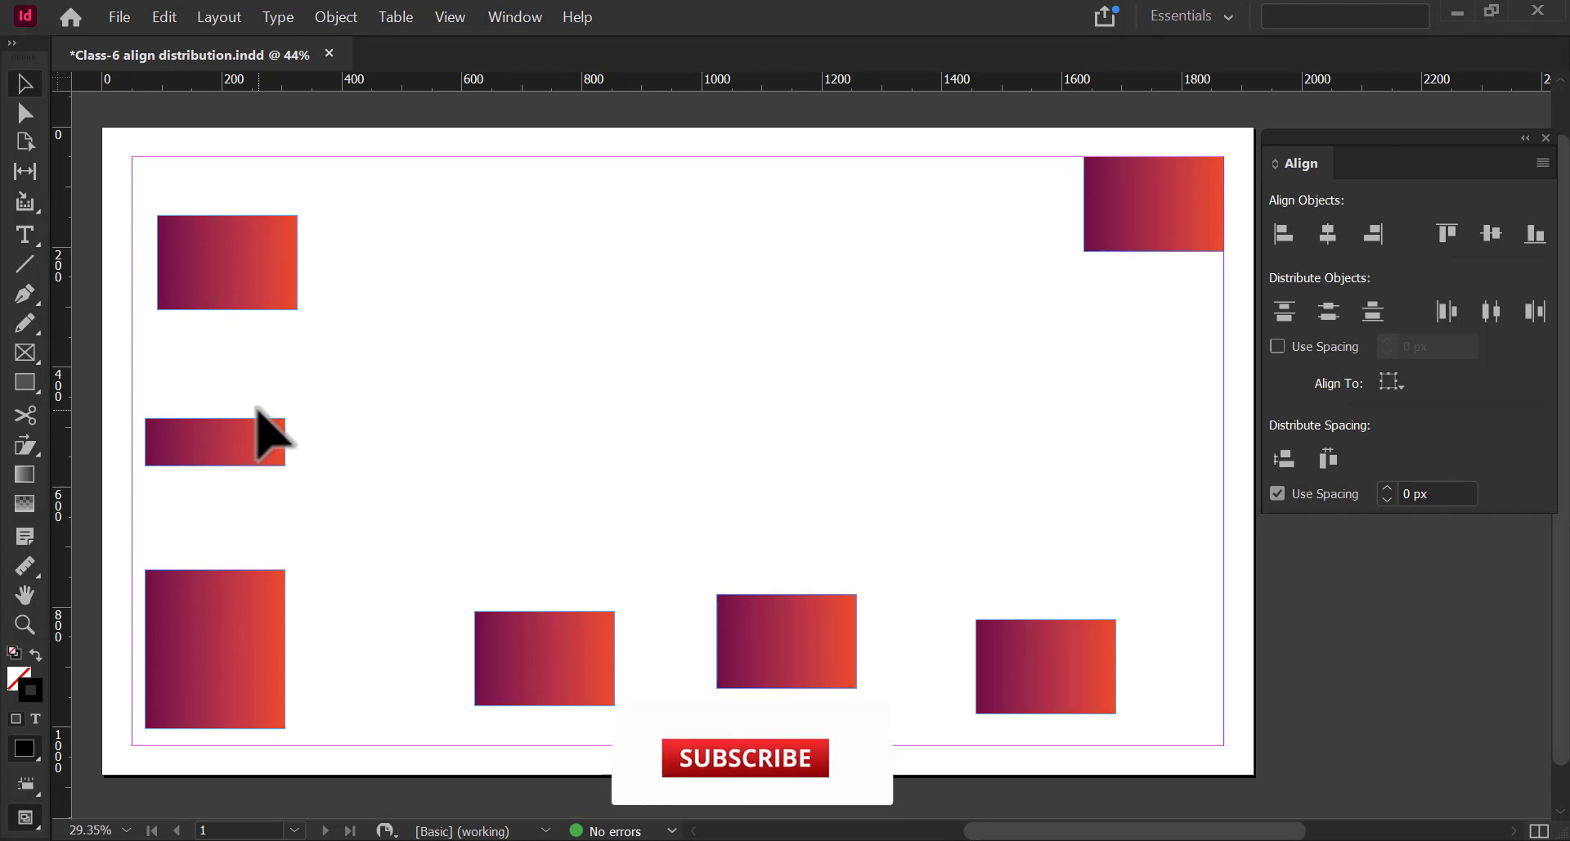
pyautogui.moveTo(131, 177); pyautogui.dragTo(324, 773)
pyautogui.click(1285, 311)
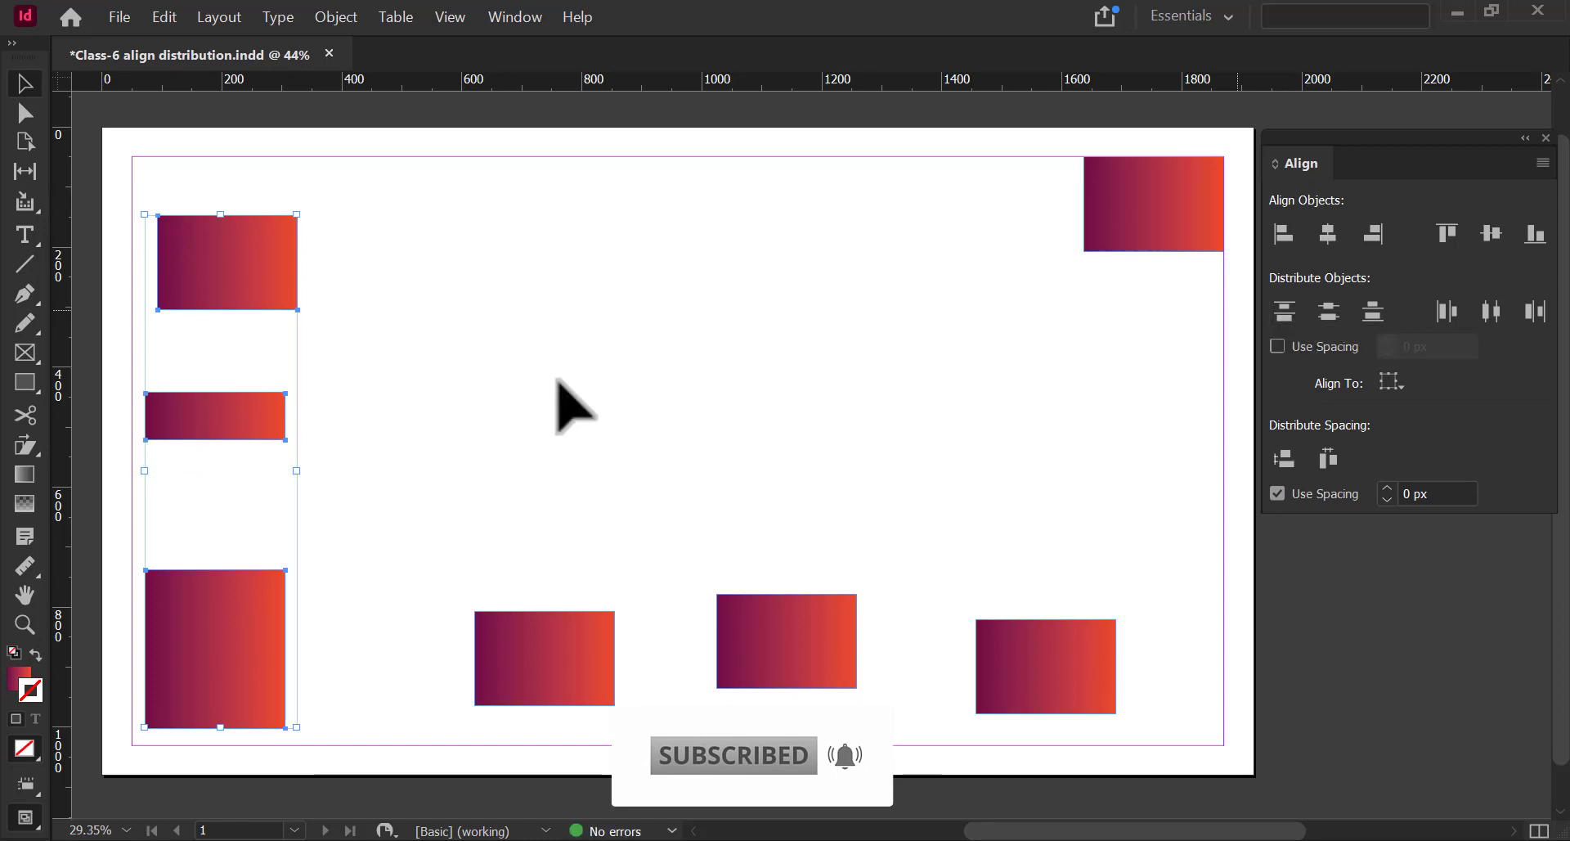
pyautogui.click(316, 420)
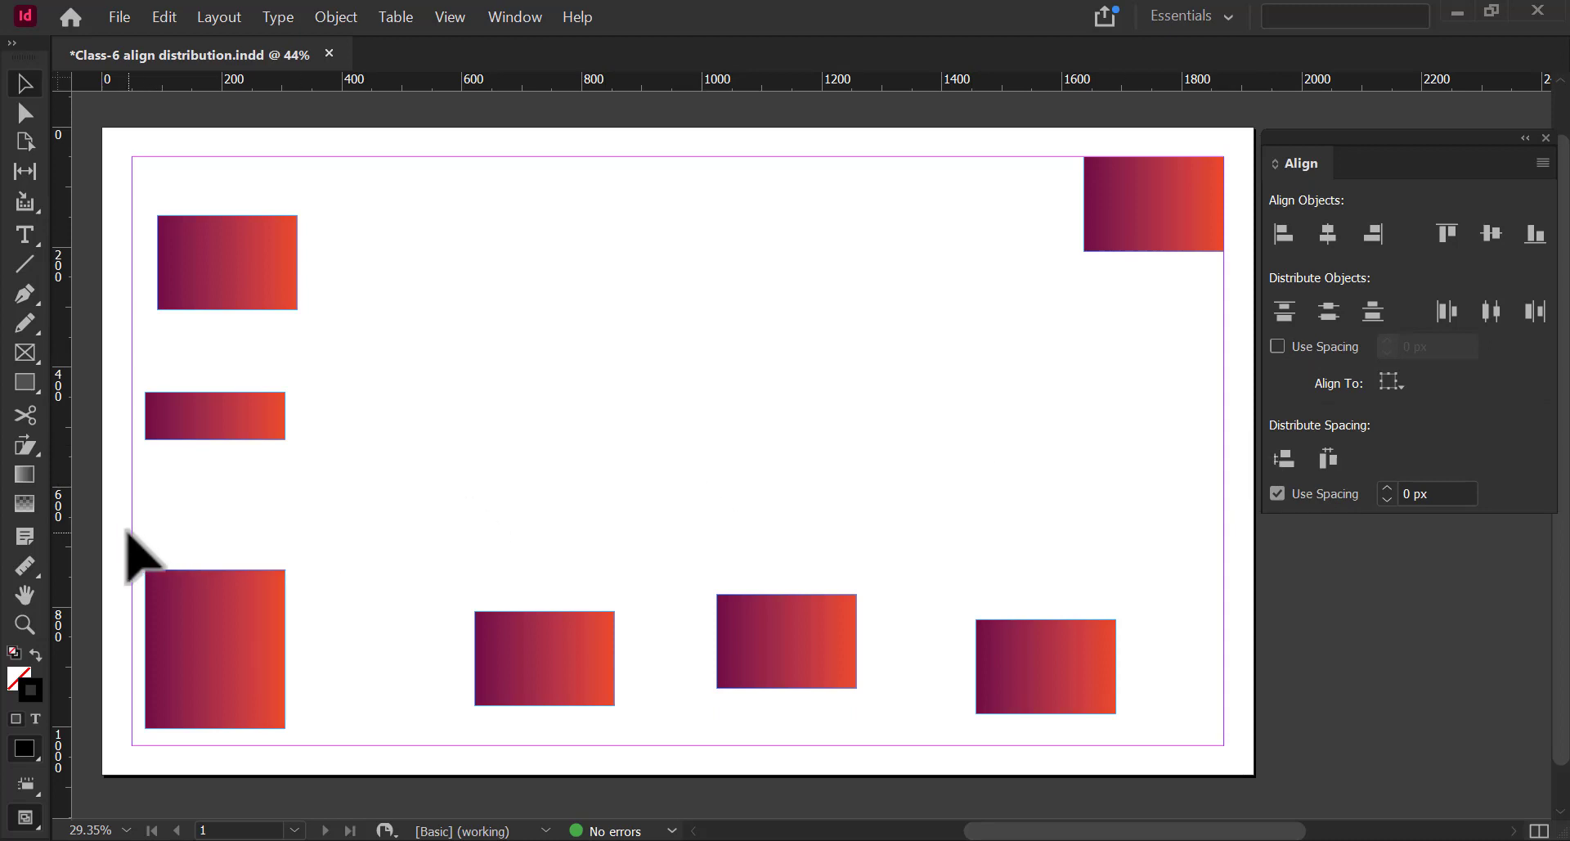
# - Try distributing the four lower rectangles horizontally with a fixed spacing of 0 px, and undo it
pyautogui.moveTo(129, 532); pyautogui.dragTo(1135, 759)
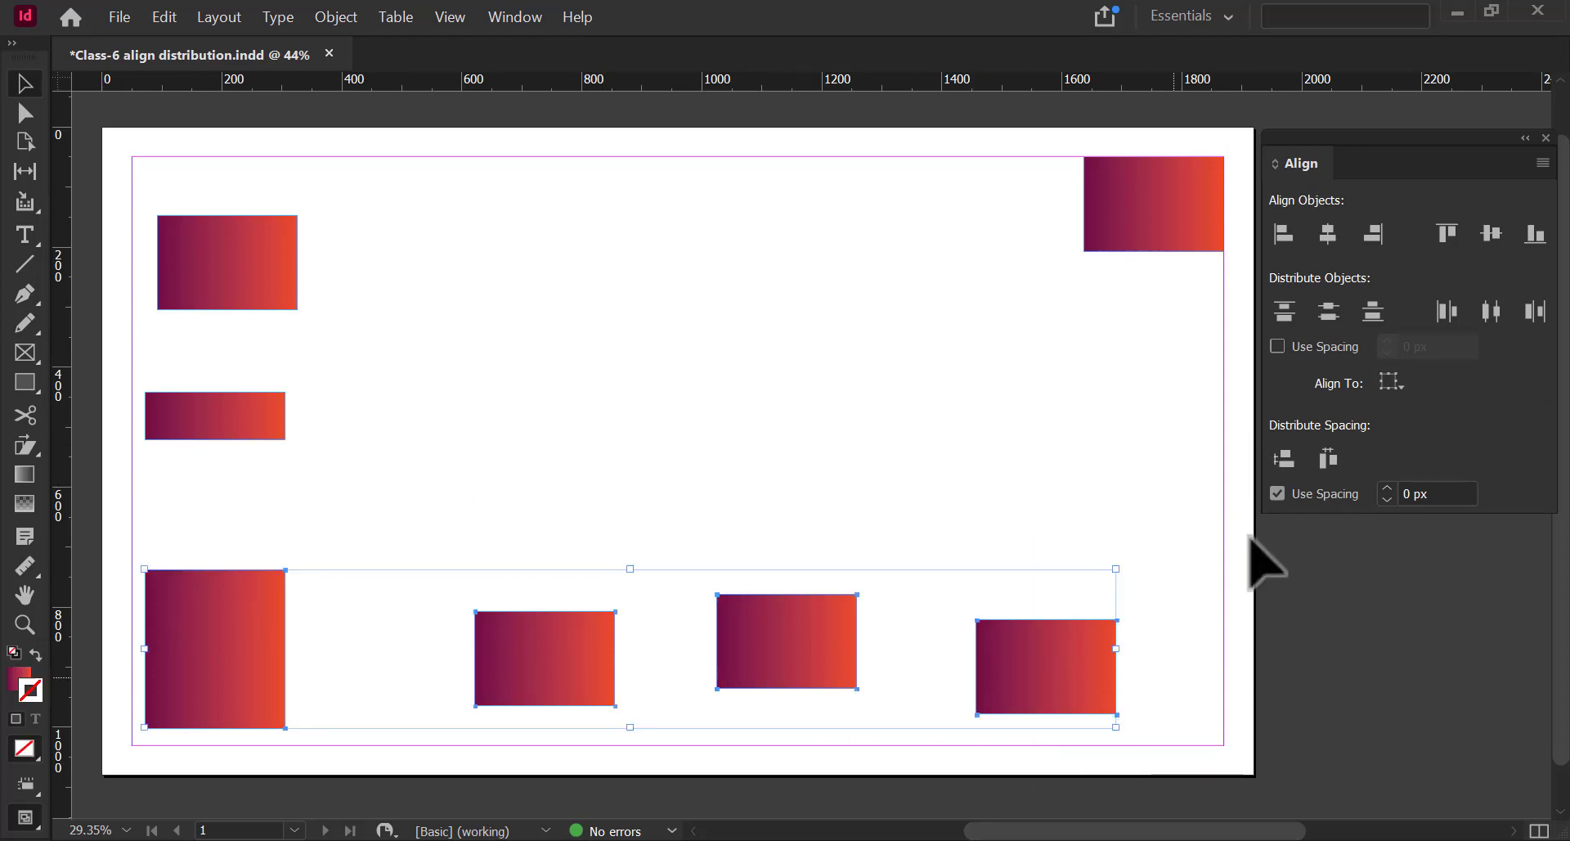
pyautogui.click(1328, 460)
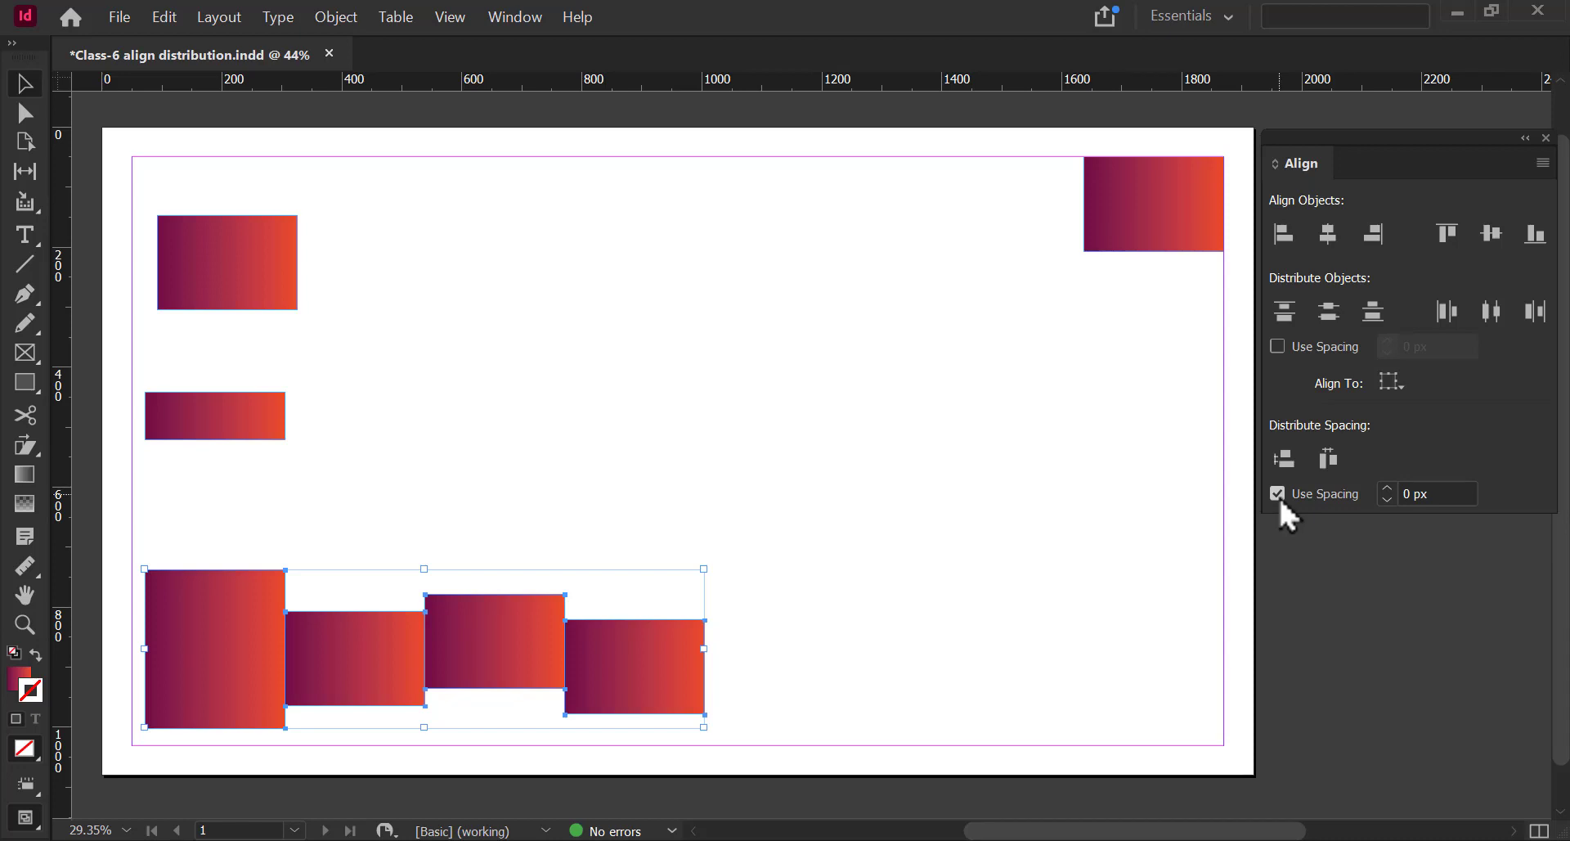
pyautogui.hotkey('ctrl', 'z')
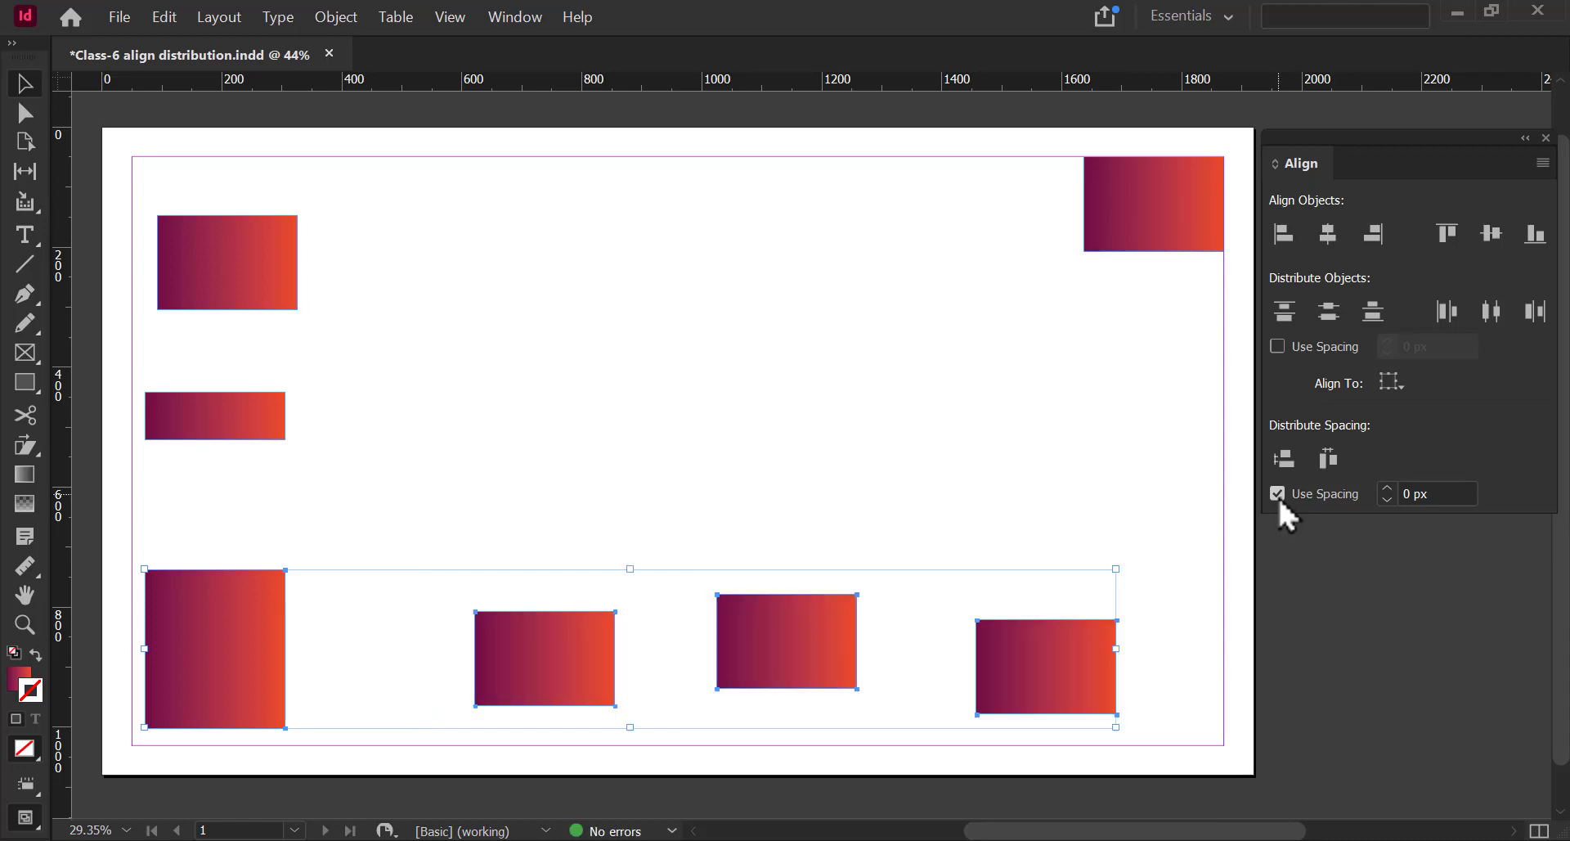
# - Turn off Use Spacing for Distribute Spacing, try spacing the four lower rectangles evenly in the horizontal direction, and undo the distribution
pyautogui.click(1278, 494)
pyautogui.click(1328, 459)
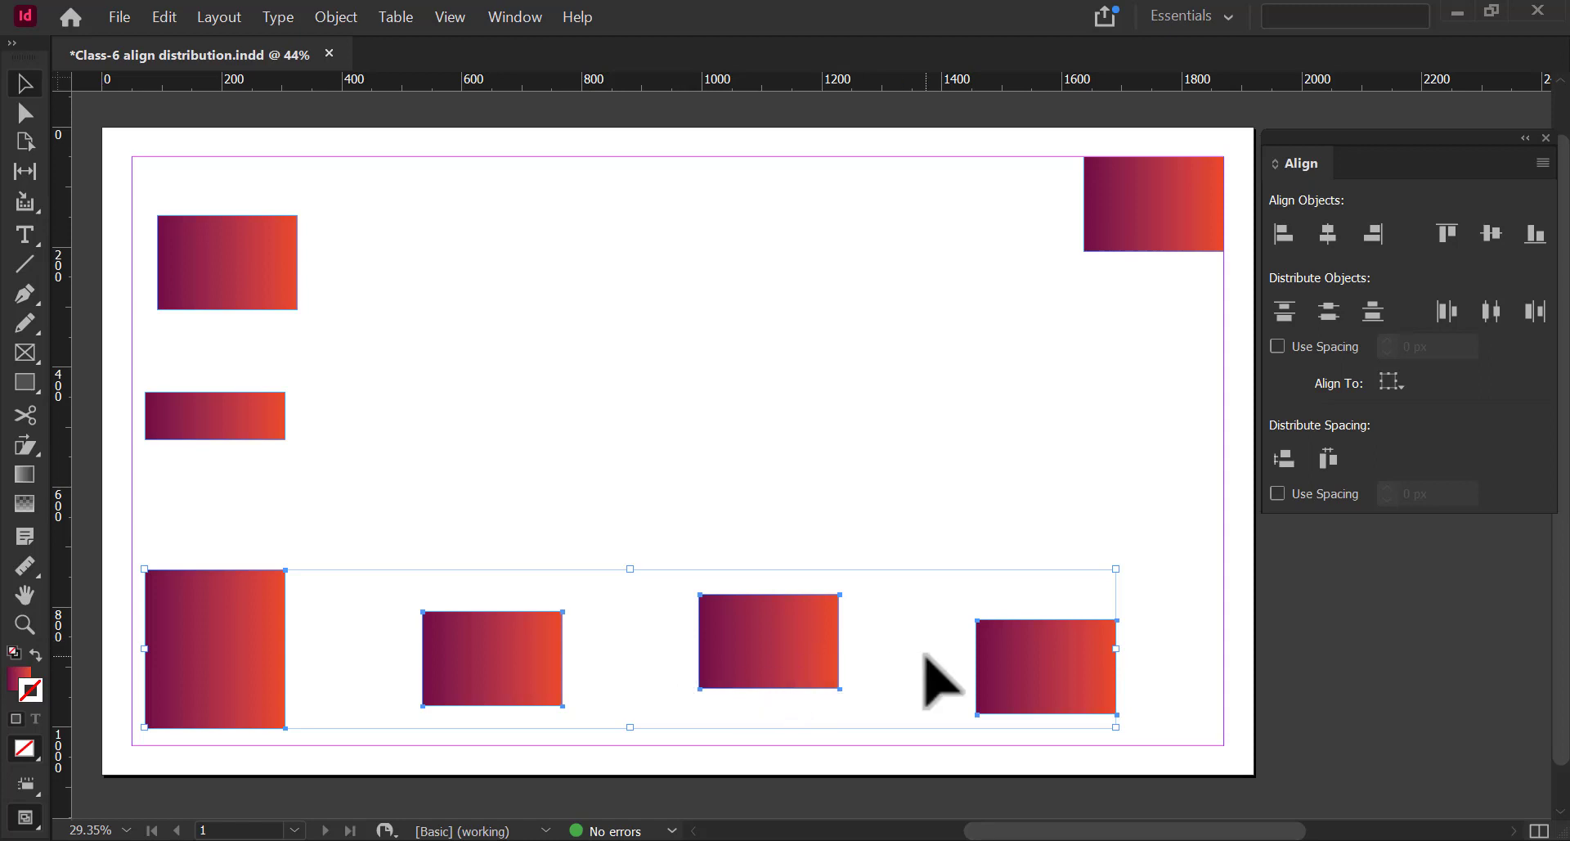
pyautogui.hotkey('ctrl', 'z')
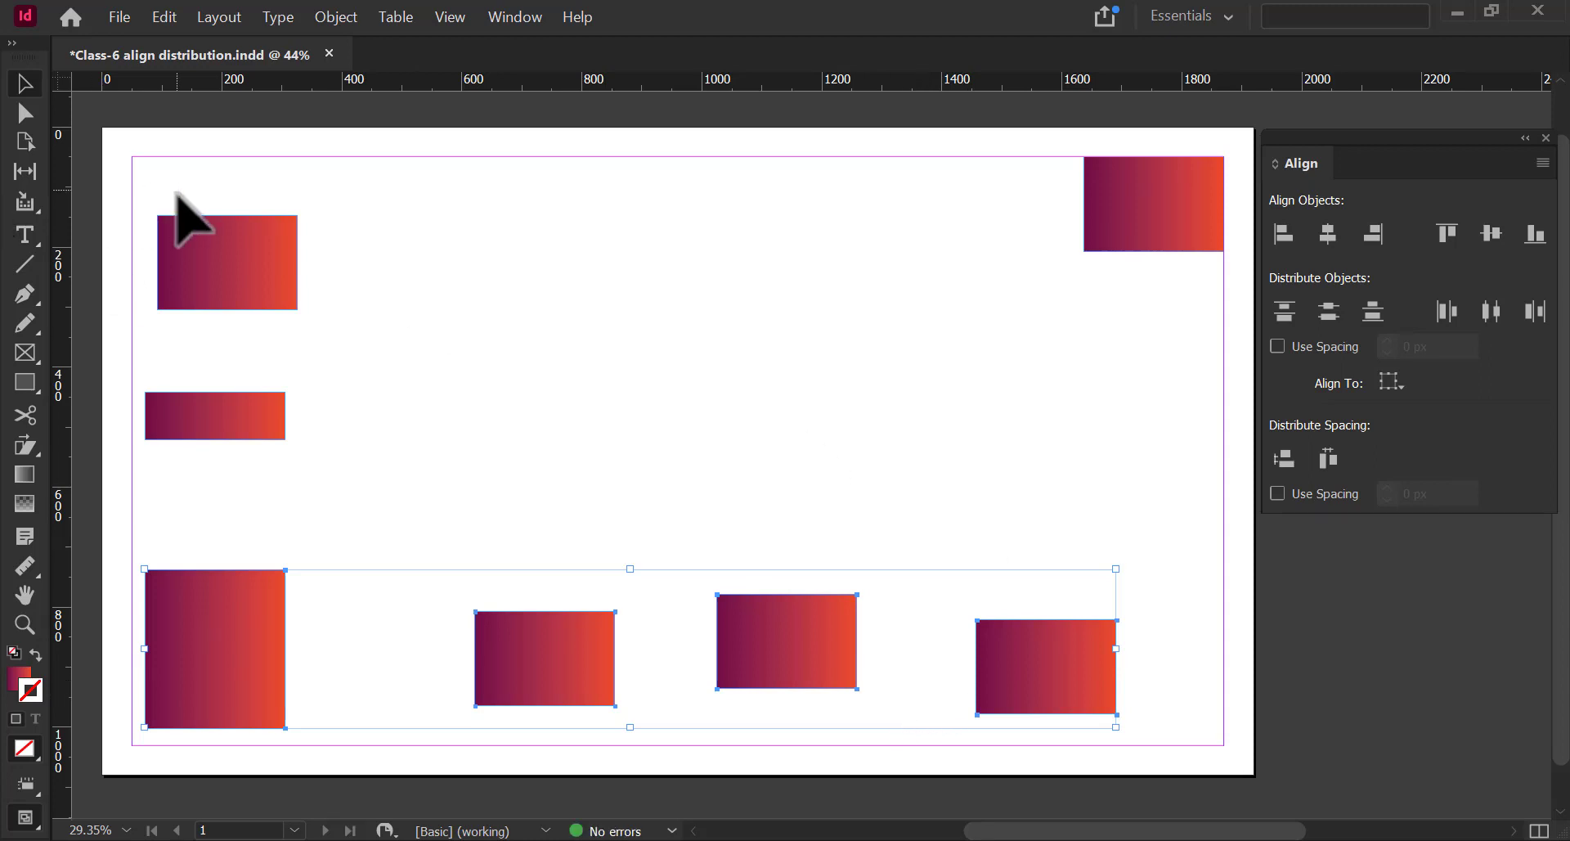
# - Distribute the vertical spacing evenly between the three rectangles along the left margin and deselect them
pyautogui.moveTo(123, 179); pyautogui.dragTo(317, 746)
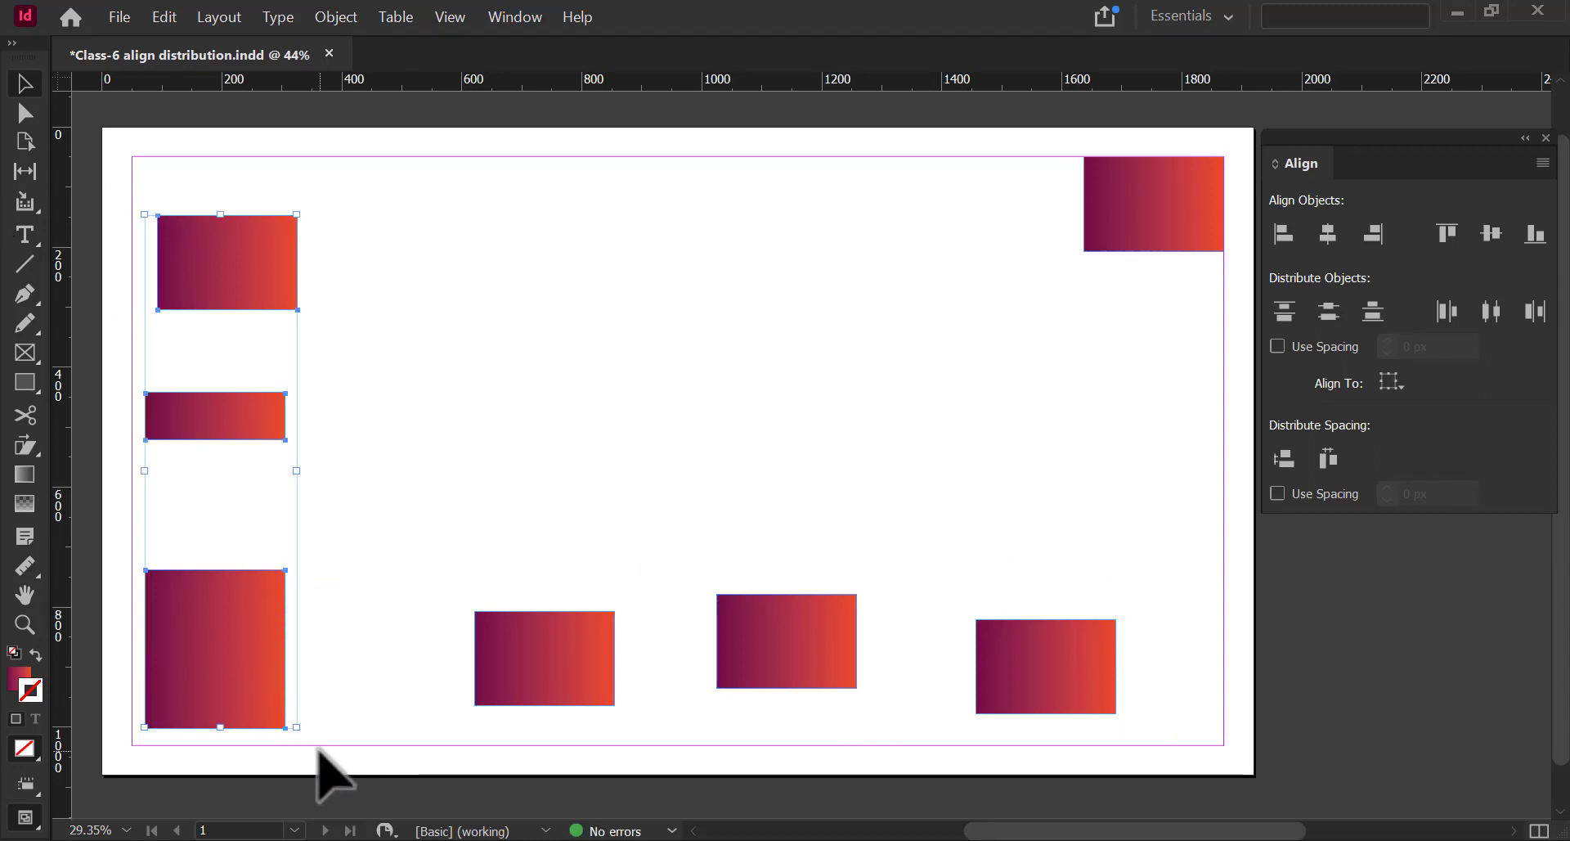
pyautogui.click(1286, 460)
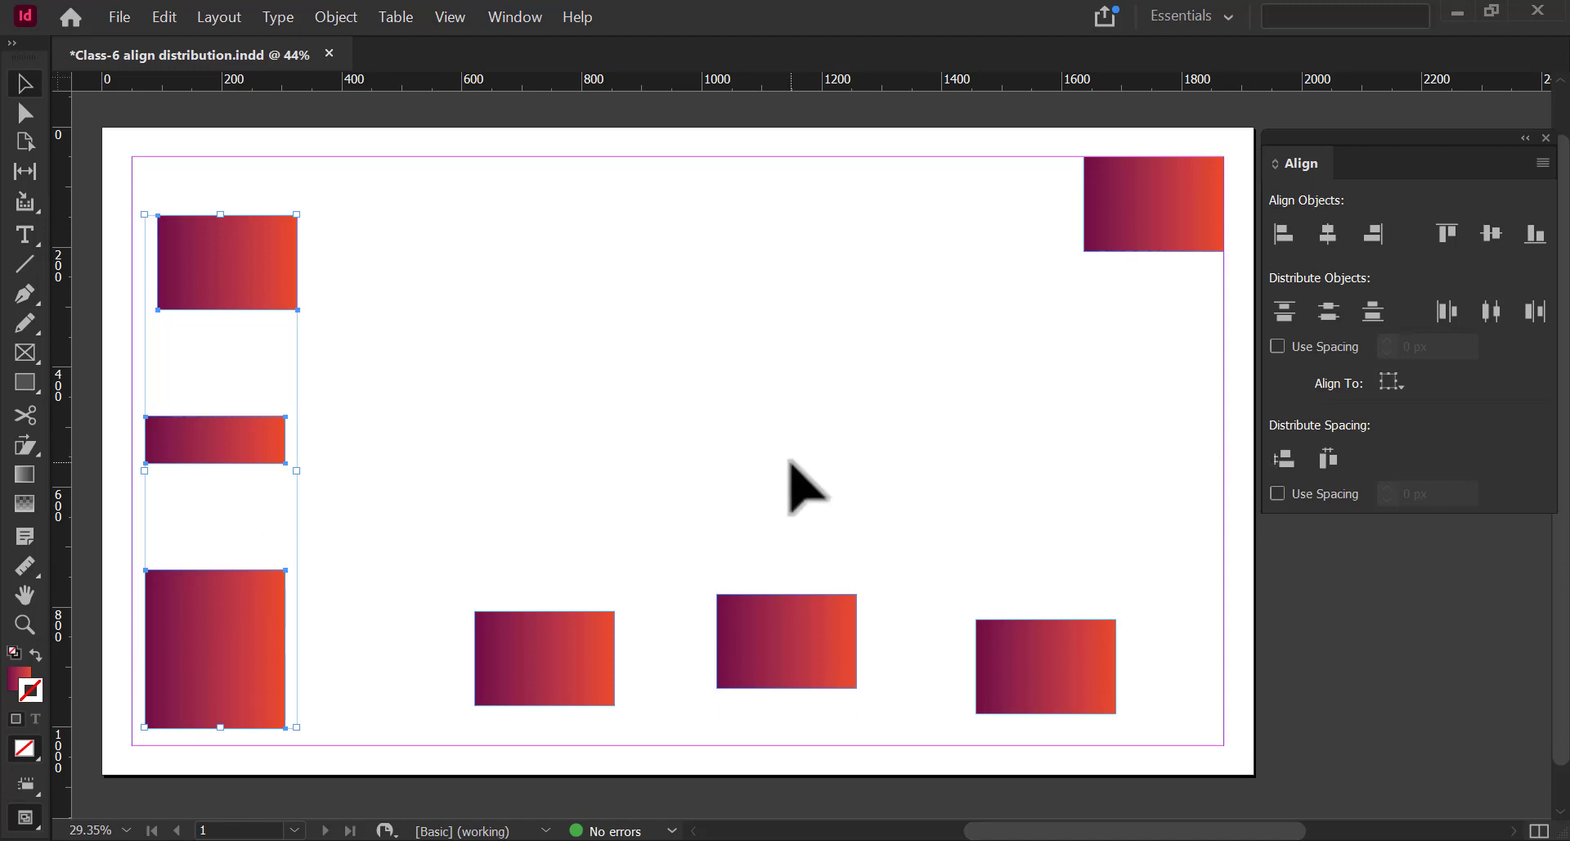
pyautogui.click(828, 444)
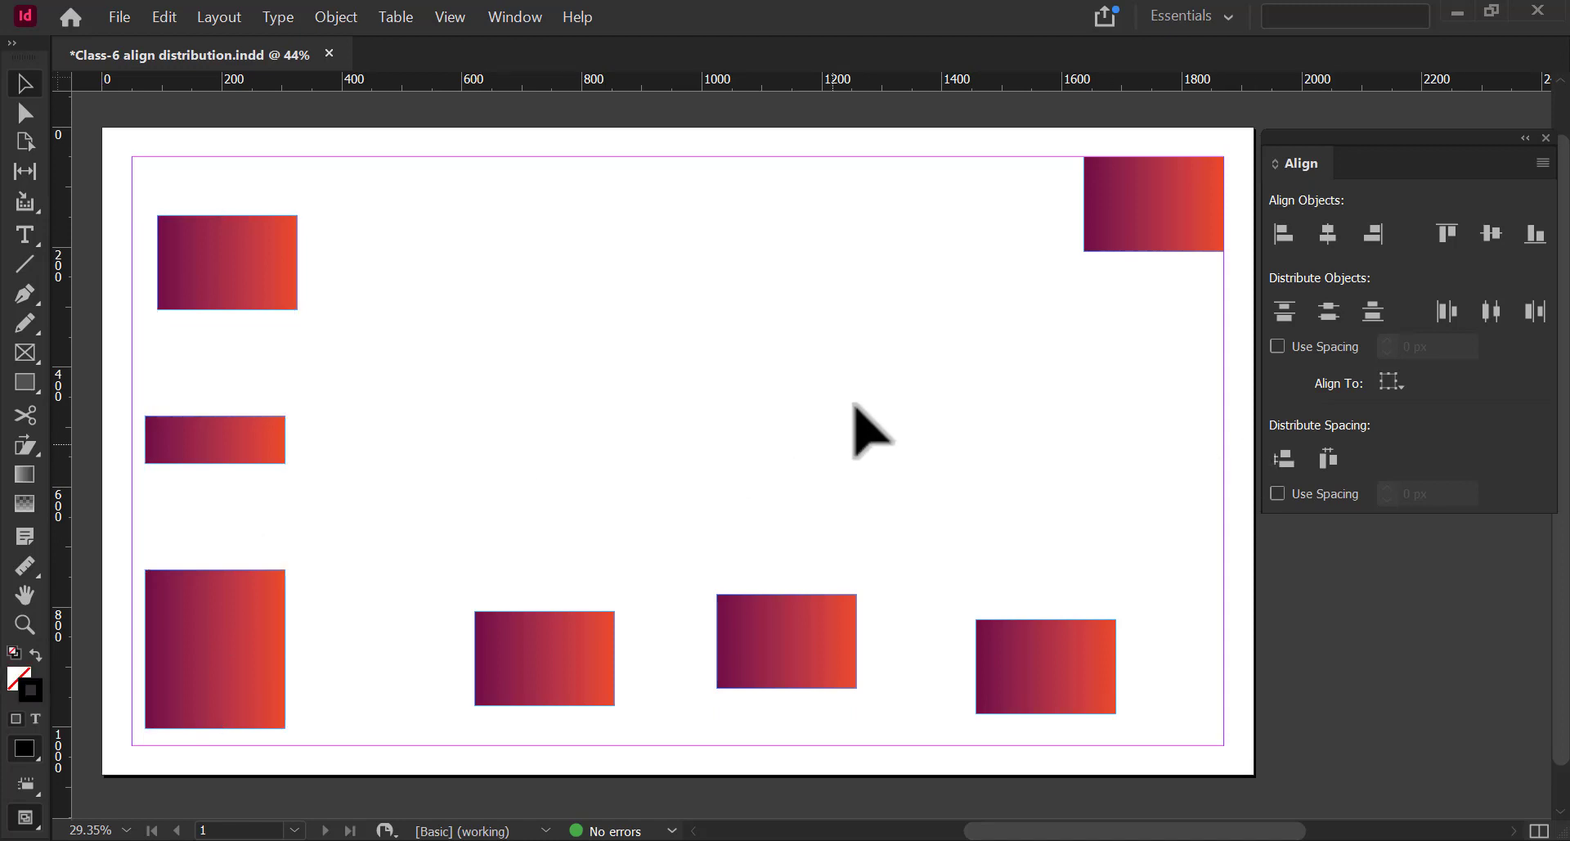
# - Turn on Use Spacing for Distribute Spacing at 20 px and space the four lower rectangles horizontally by it
pyautogui.click(1293, 494)
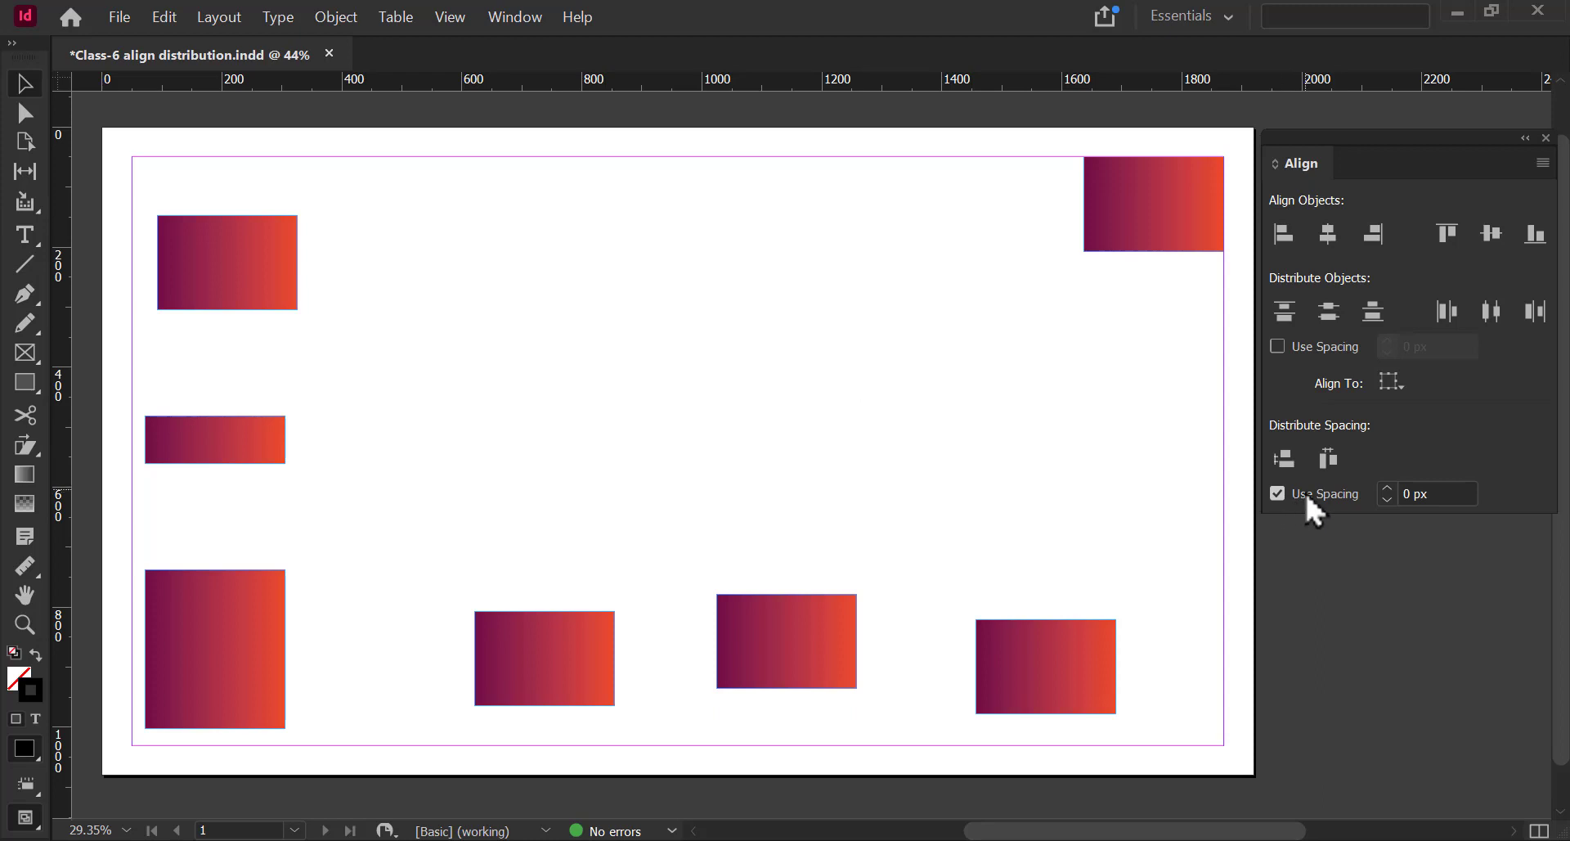
pyautogui.click(1441, 494)
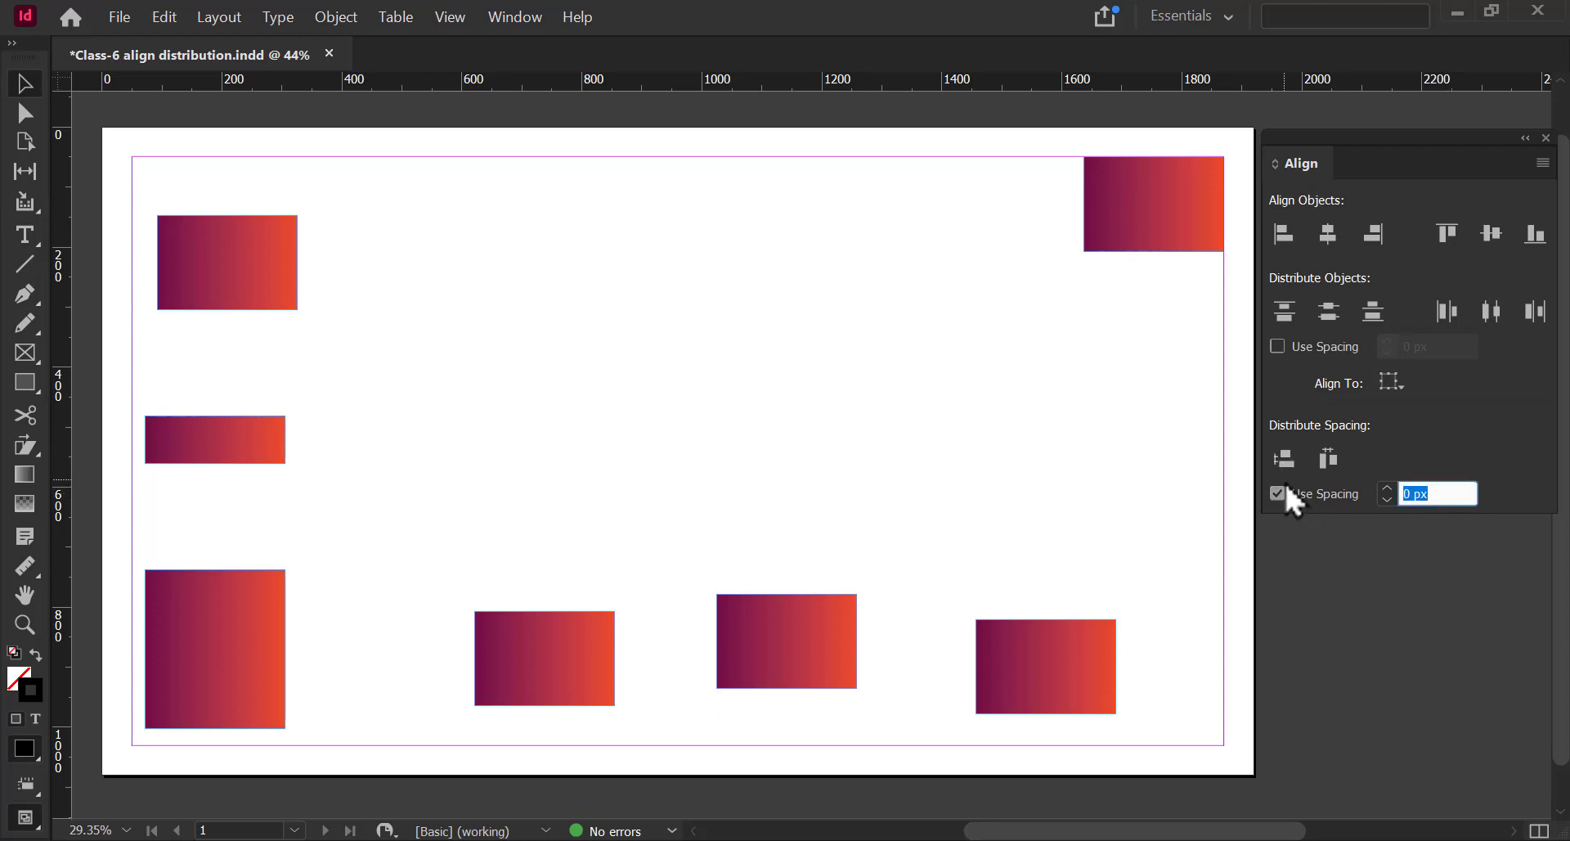
pyautogui.write('20')
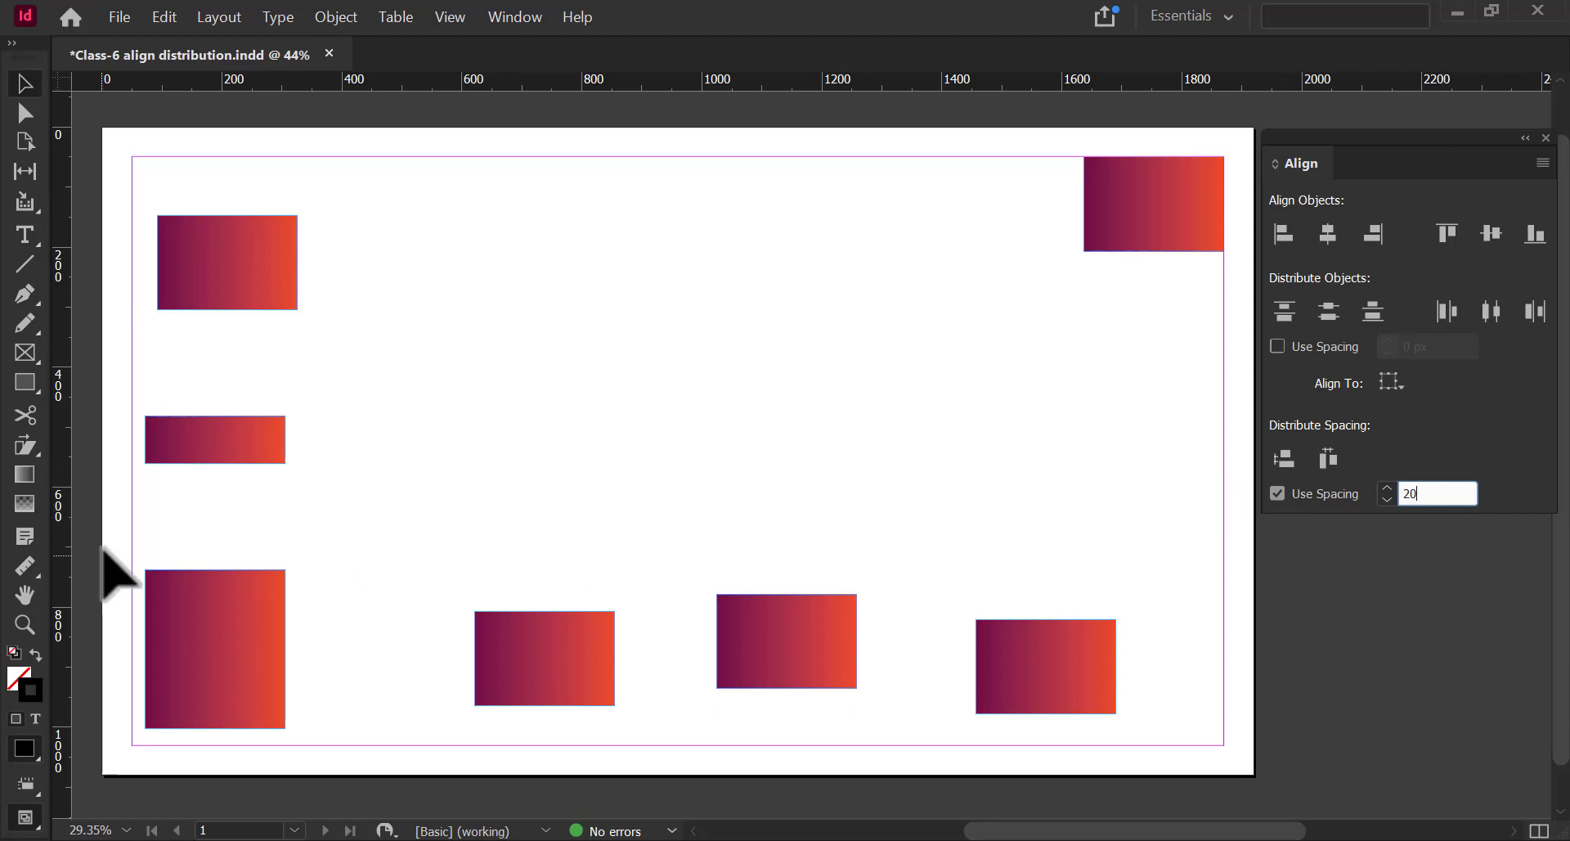
pyautogui.moveTo(121, 550); pyautogui.dragTo(1122, 748)
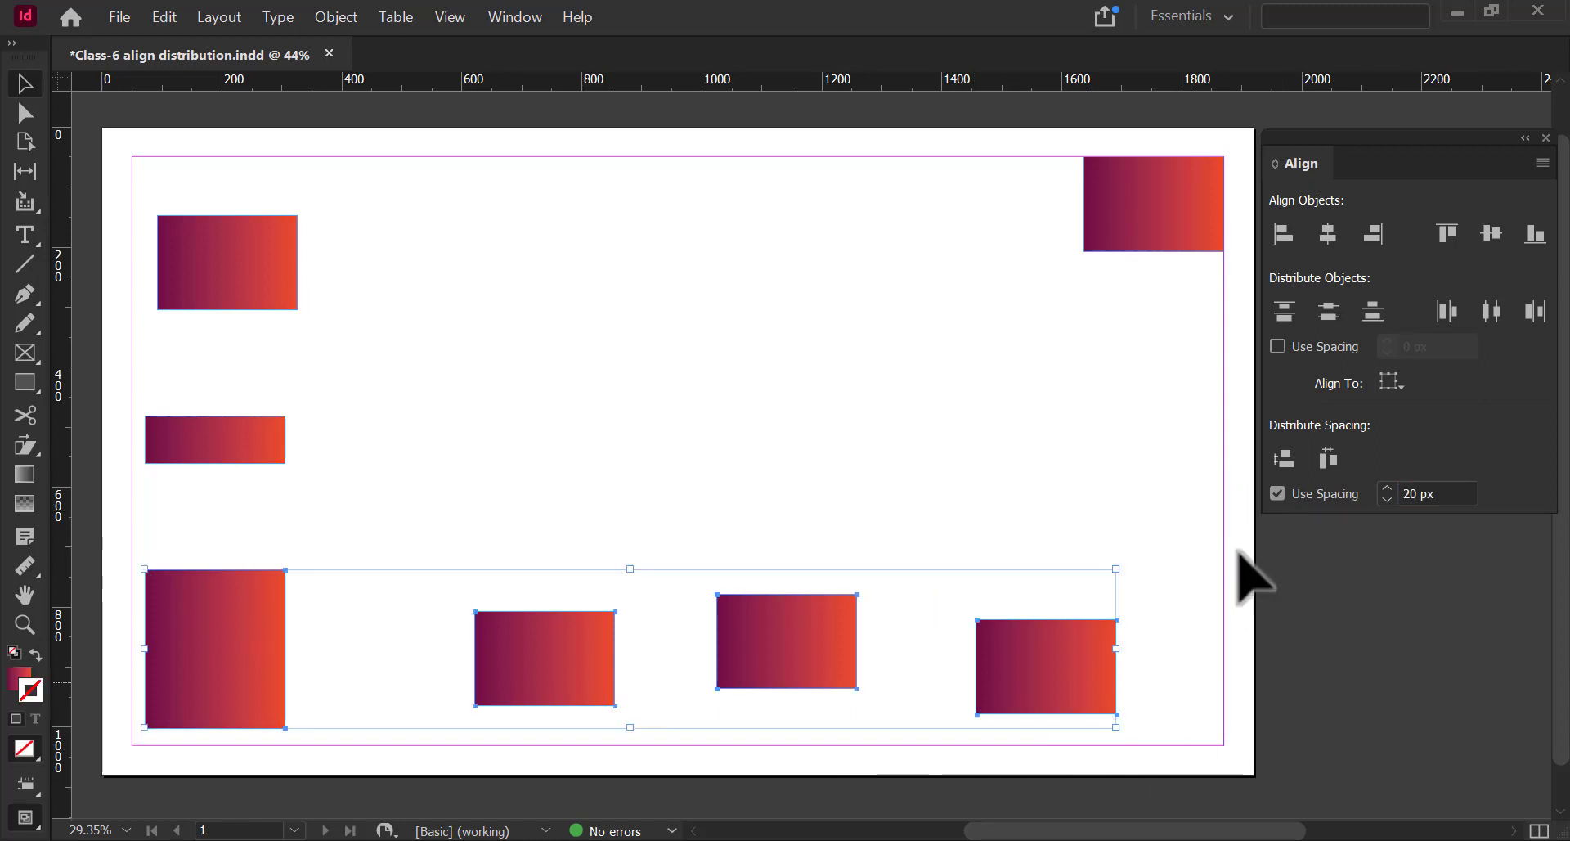
pyautogui.click(1327, 460)
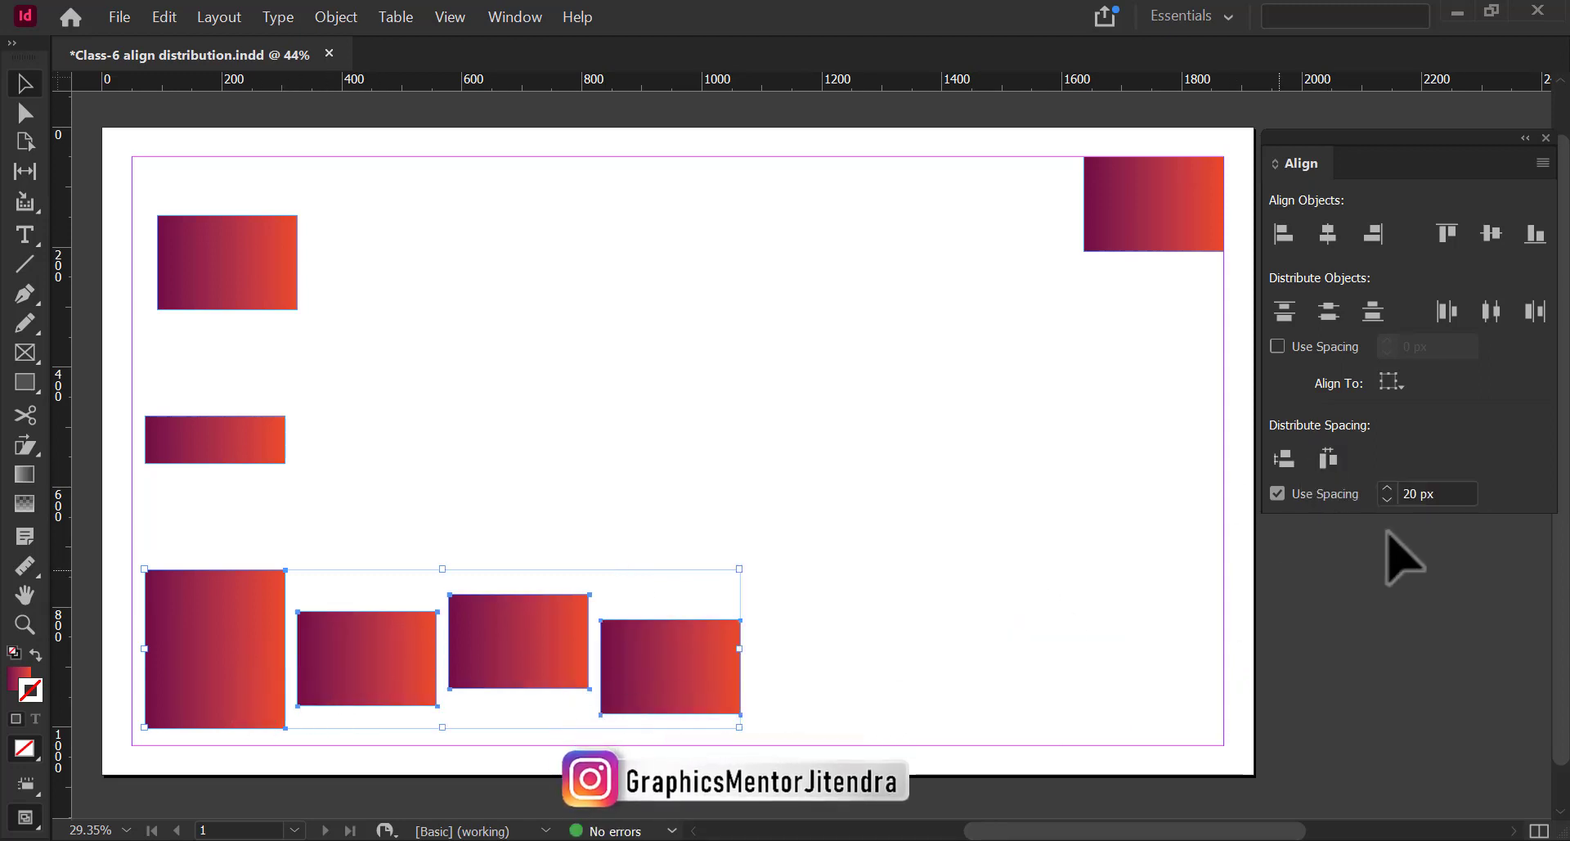
# - Set the Distribute Spacing value to 100 px and respace the four lower rectangles horizontally
pyautogui.moveTo(1444, 494); pyautogui.dragTo(1380, 495)
pyautogui.write('100')
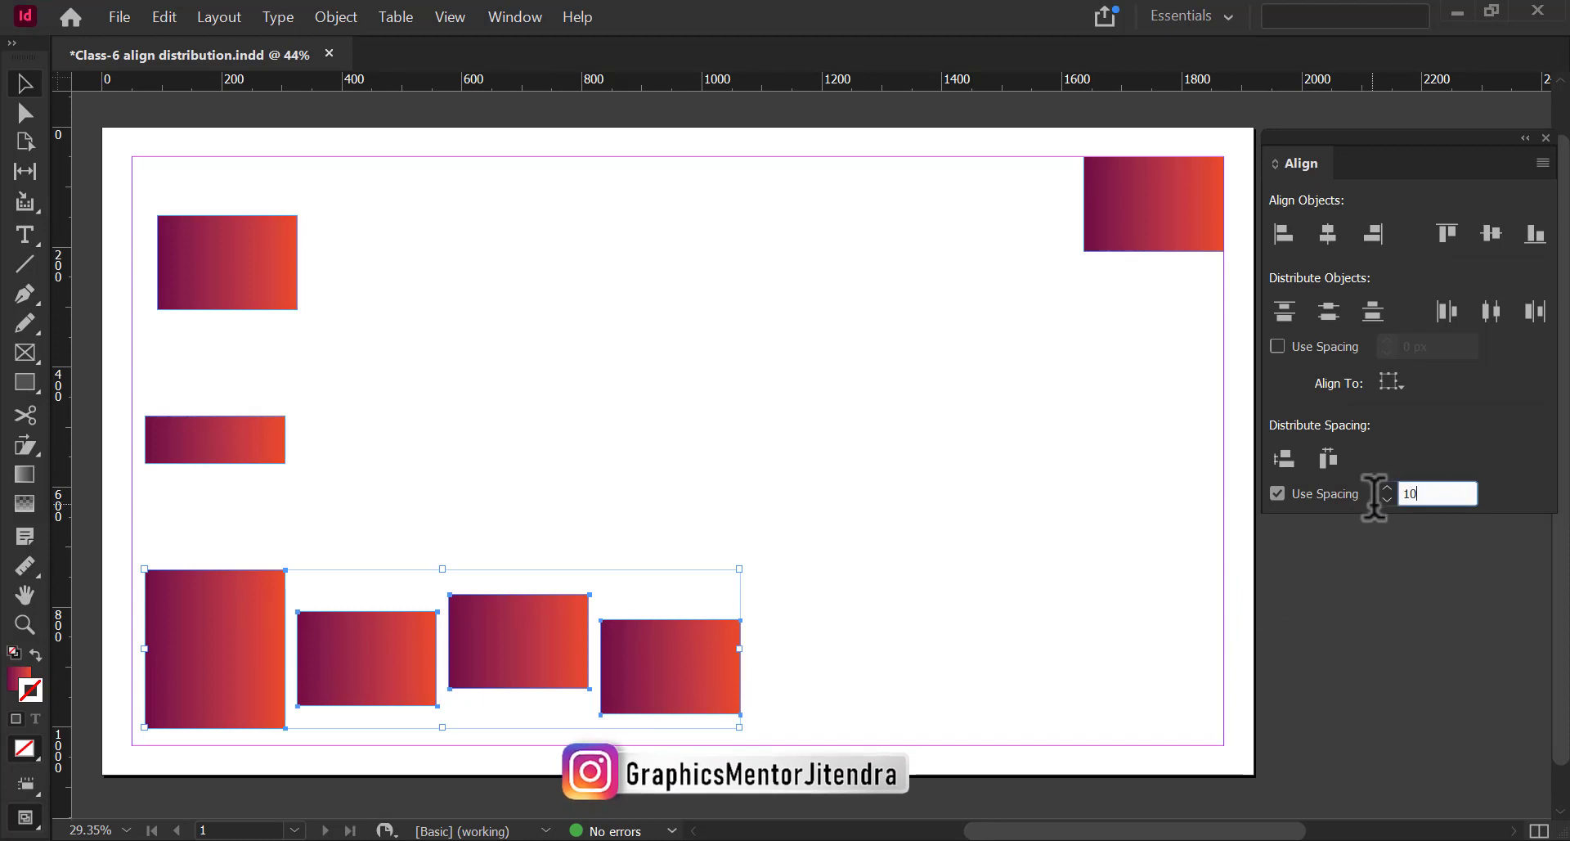
pyautogui.click(1328, 458)
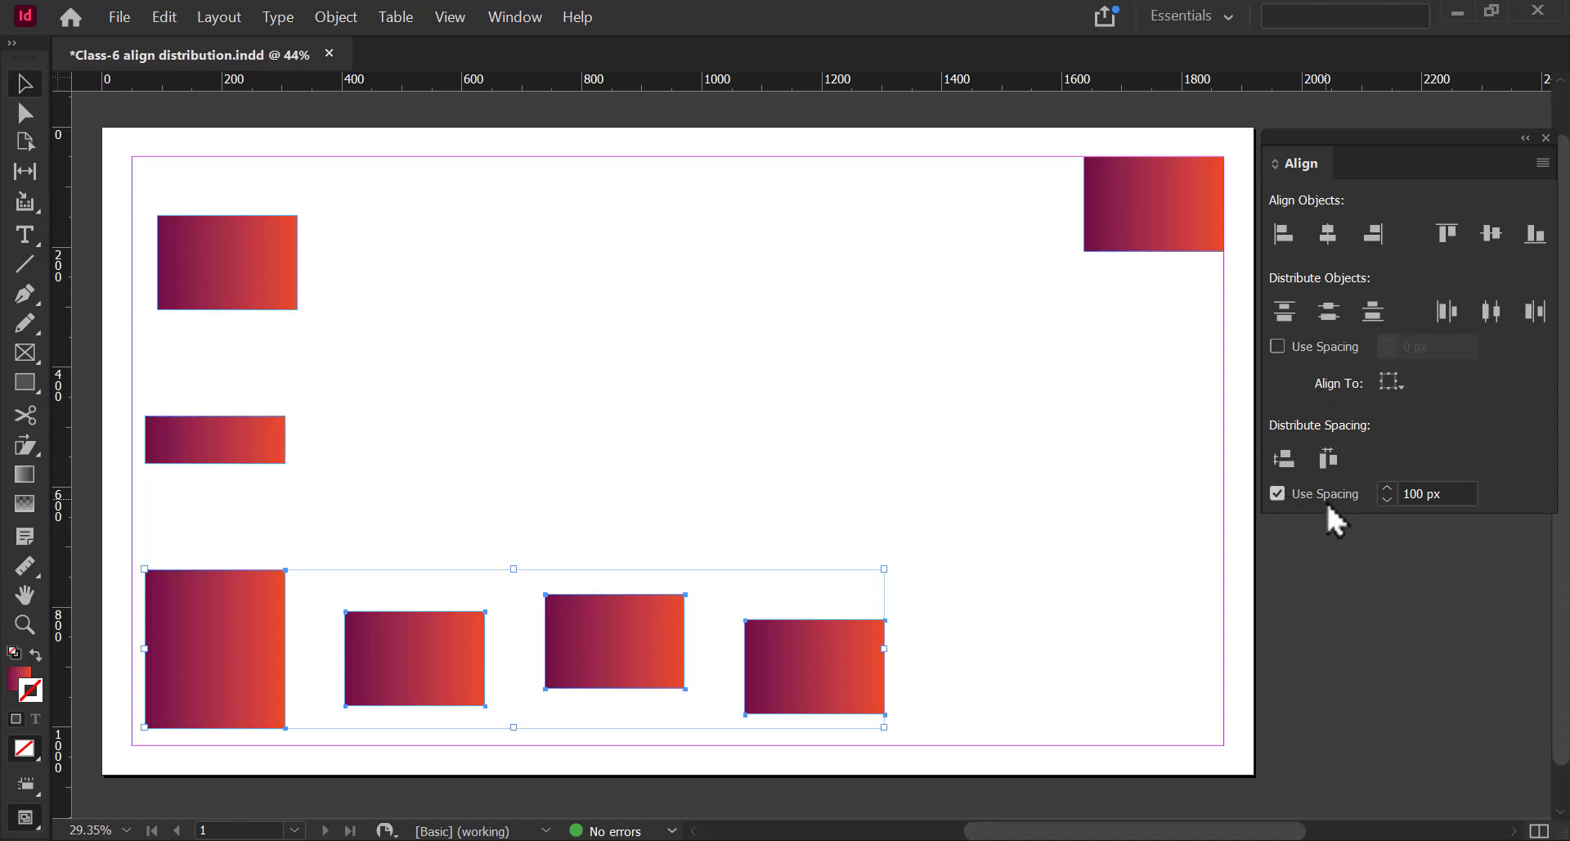
# - Turn off Use Spacing for Distribute Spacing, then undo both horizontal spacing changes and deselect the rectangles
pyautogui.click(1298, 496)
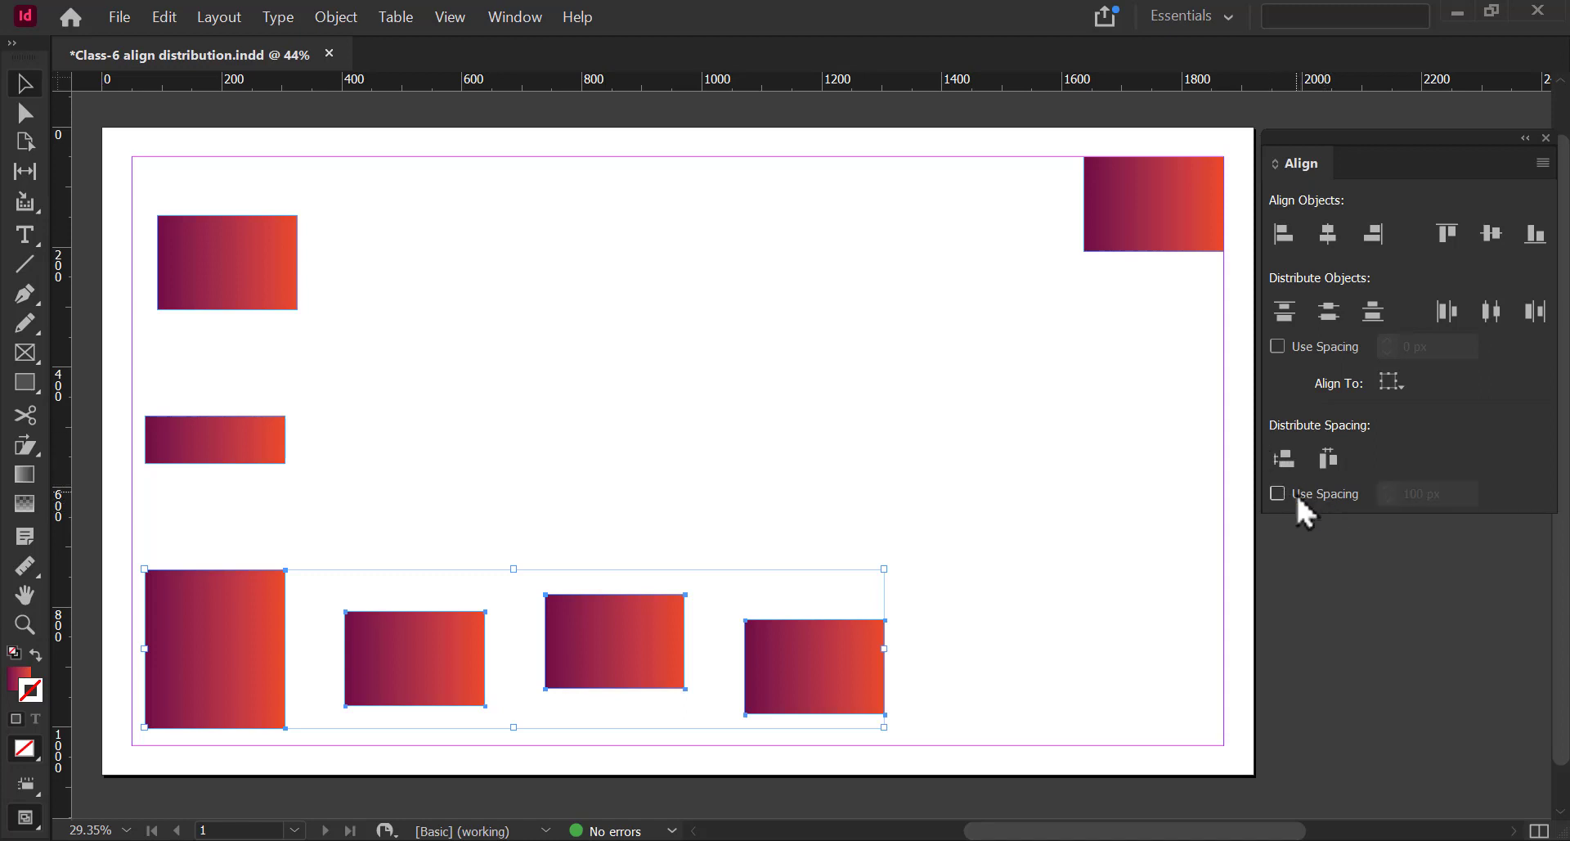
pyautogui.hotkey('ctrl', 'z')
pyautogui.hotkey('ctrl', 'z')
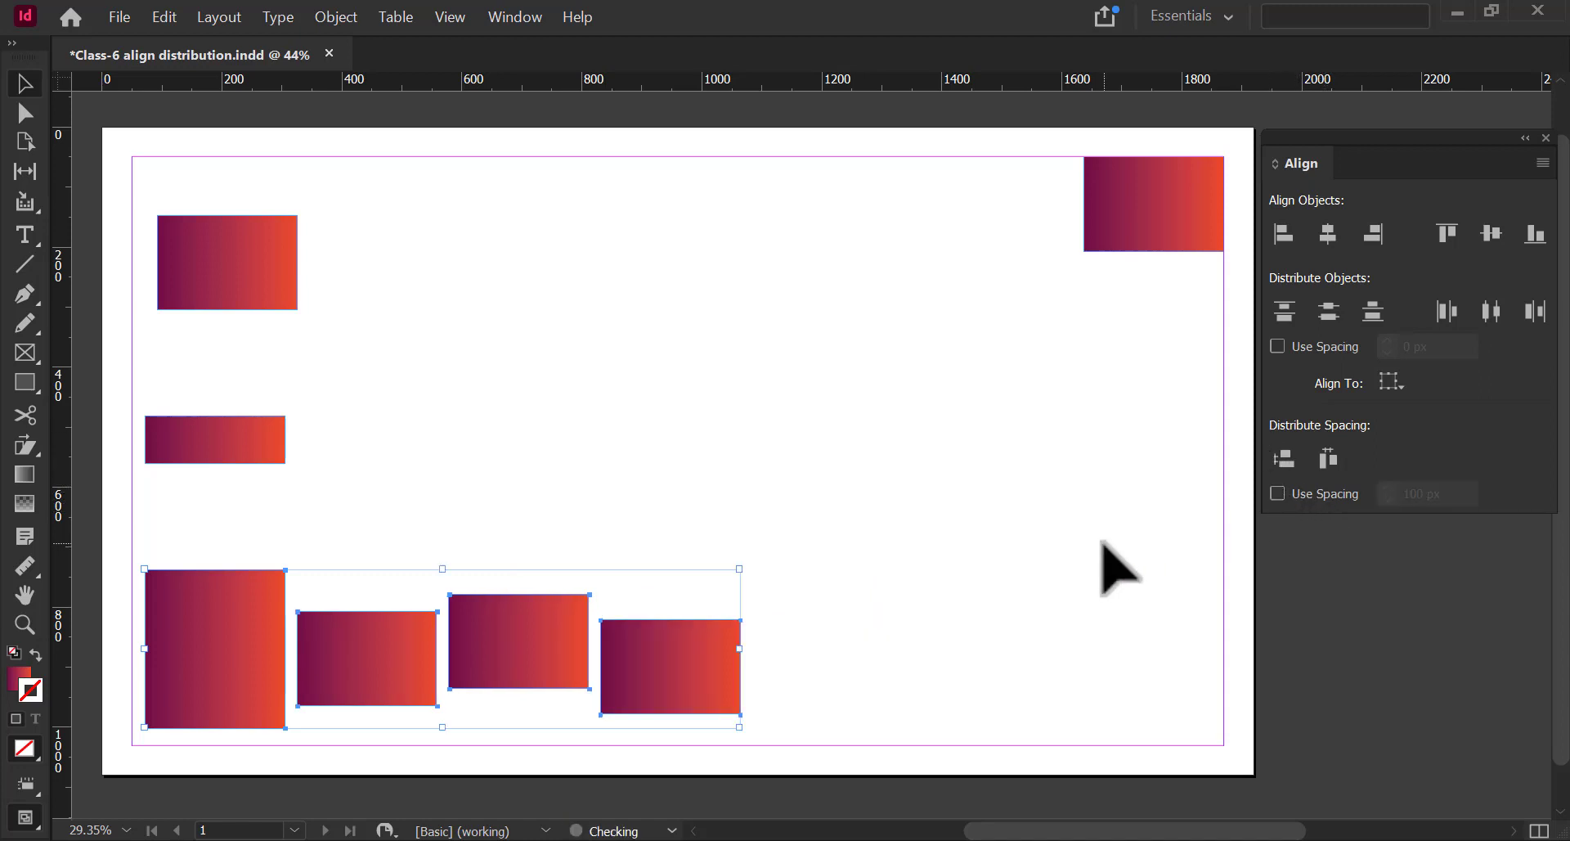
pyautogui.click(1072, 500)
# - Set Align To to Align to Margins and align the two upper rectangles on the left side to the left margin
pyautogui.click(1400, 383)
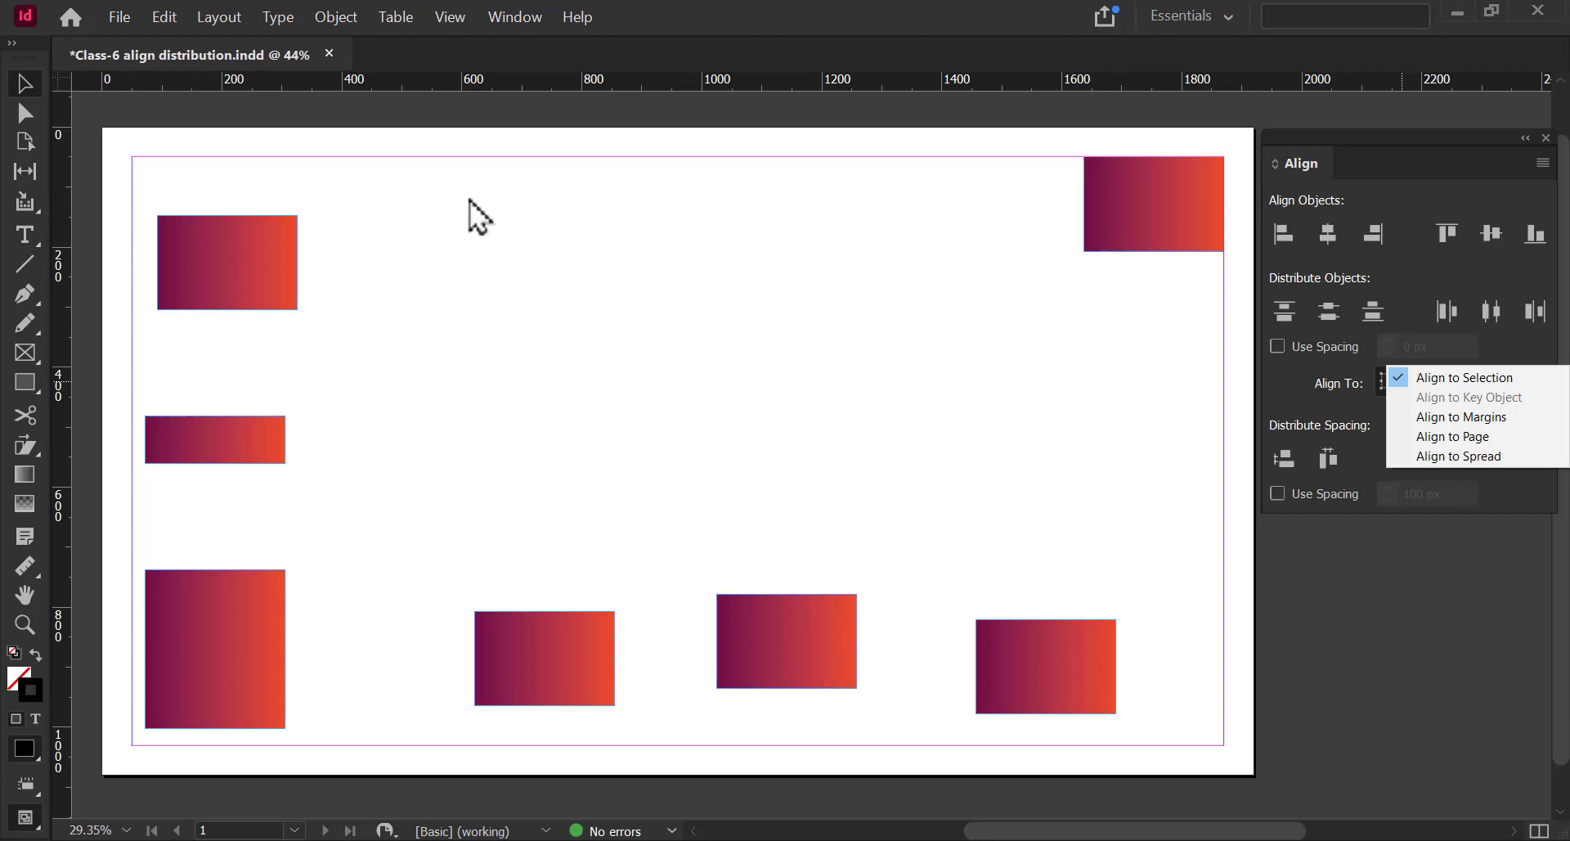
pyautogui.click(1472, 419)
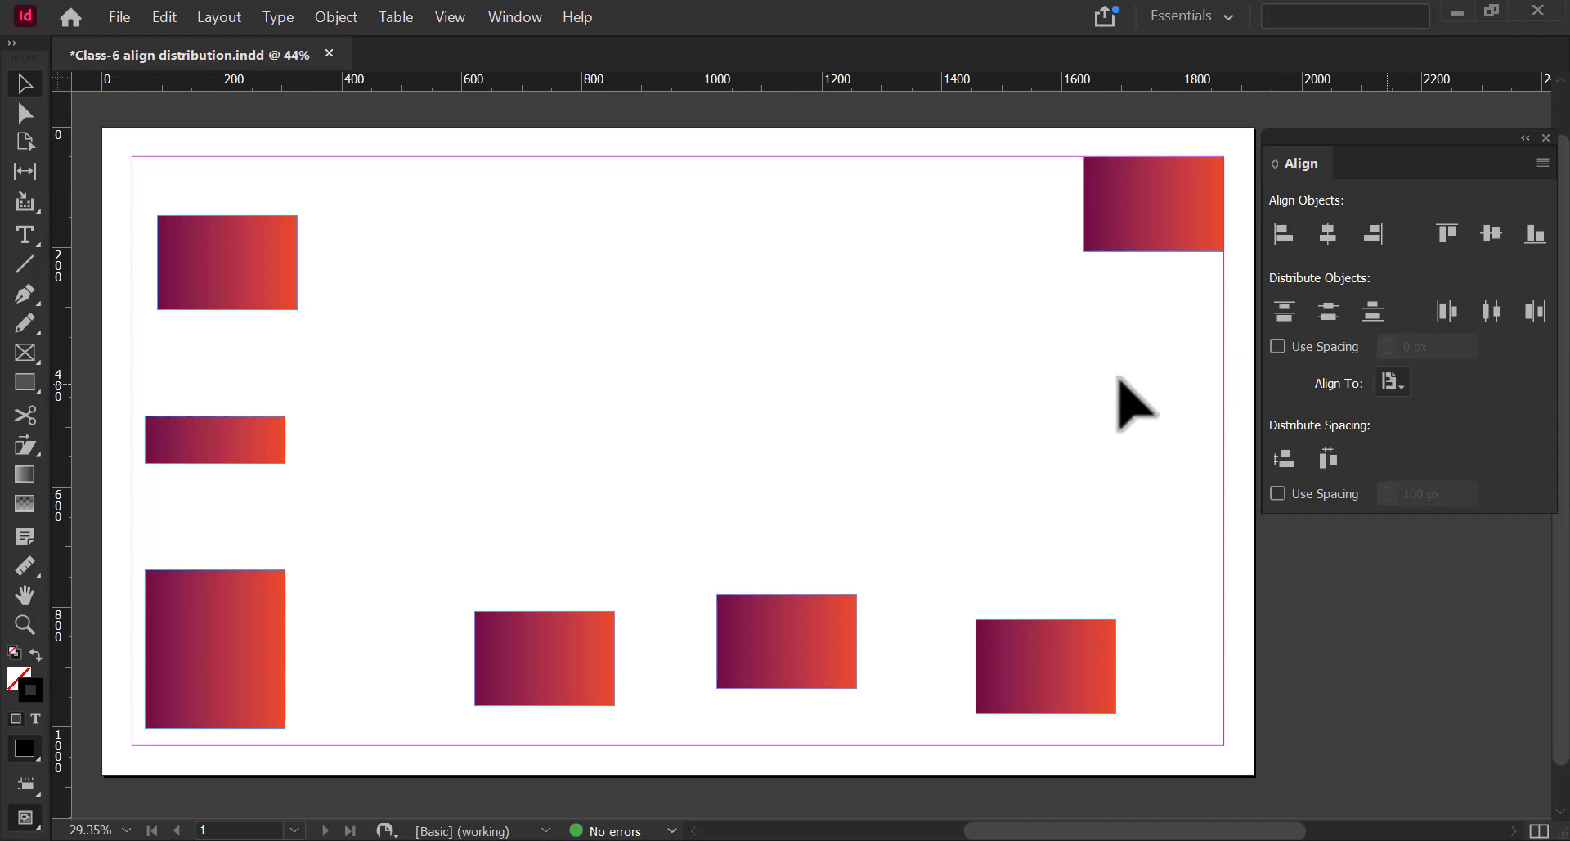
pyautogui.moveTo(140, 190); pyautogui.dragTo(379, 519)
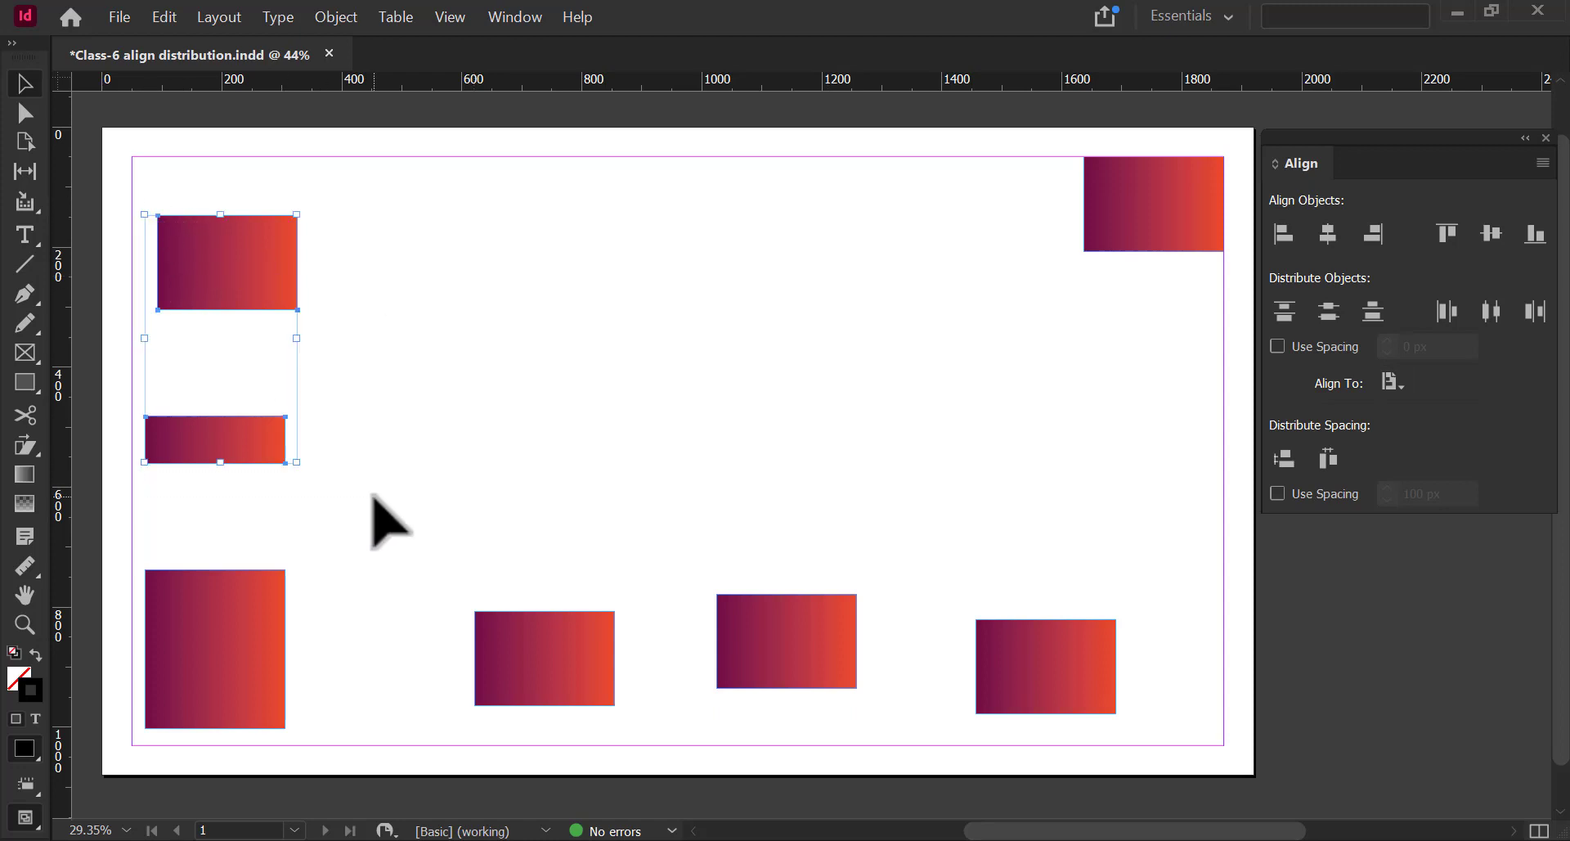
pyautogui.click(1282, 235)
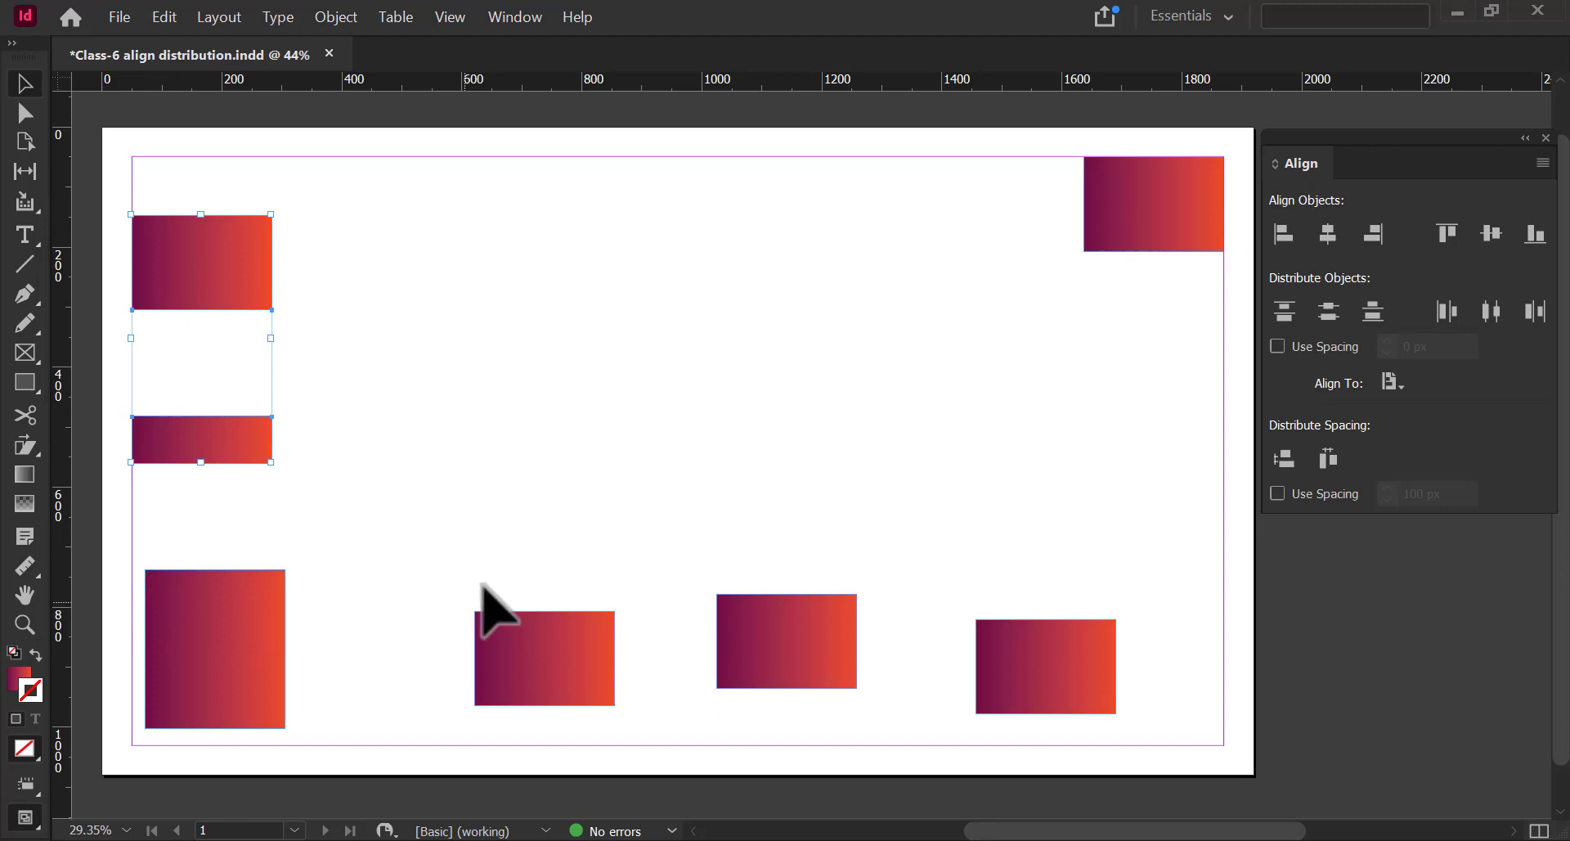
# - Align the three equally sized lower rectangles to the bottom margin and deselect them
pyautogui.moveTo(422, 571); pyautogui.dragTo(1166, 728)
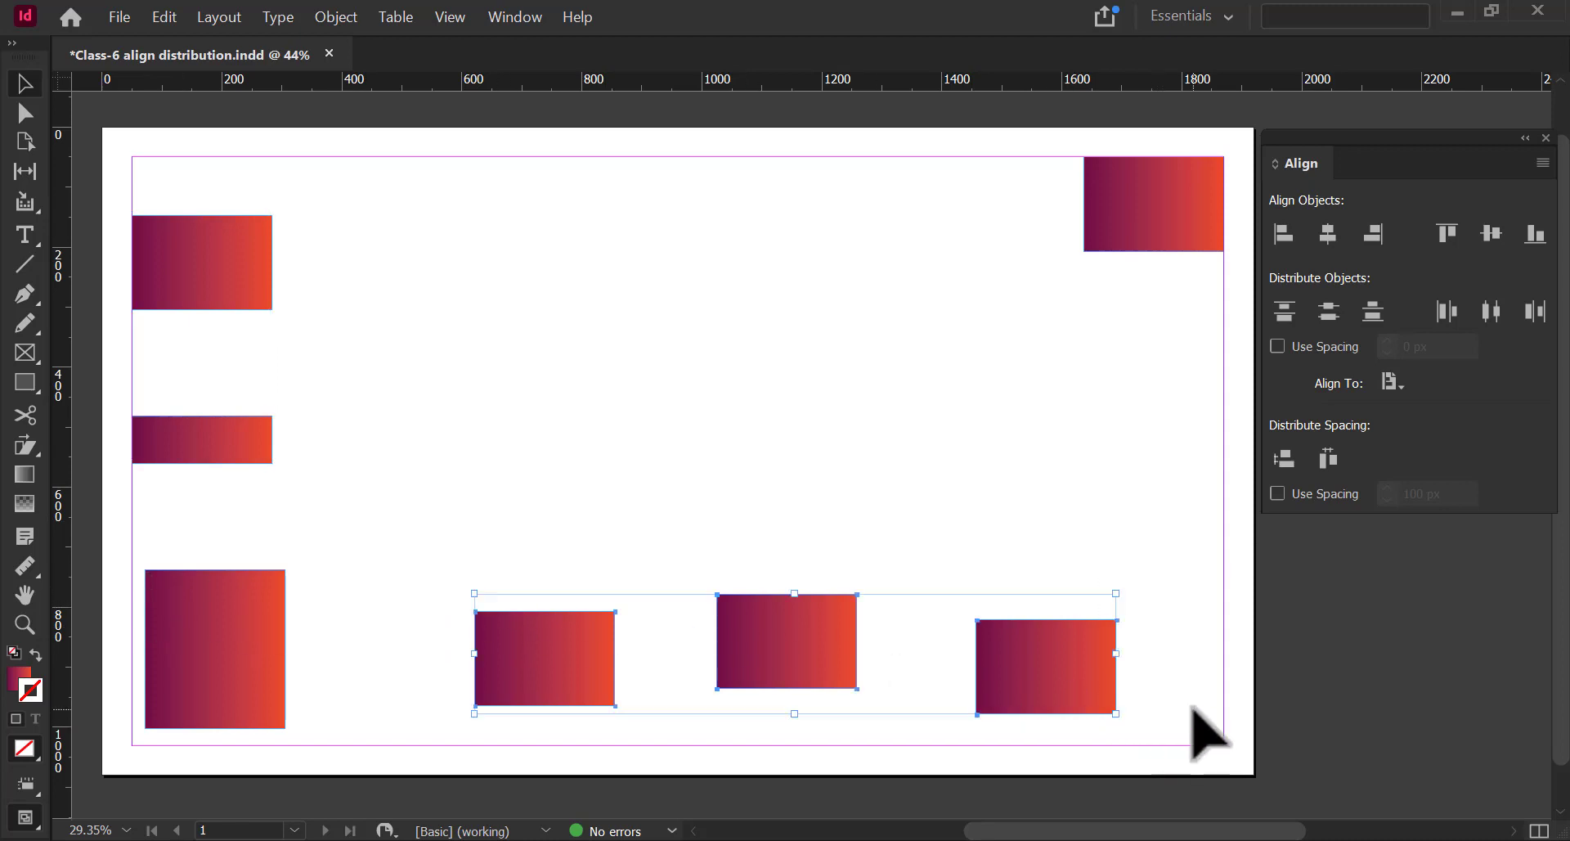
pyautogui.click(1535, 236)
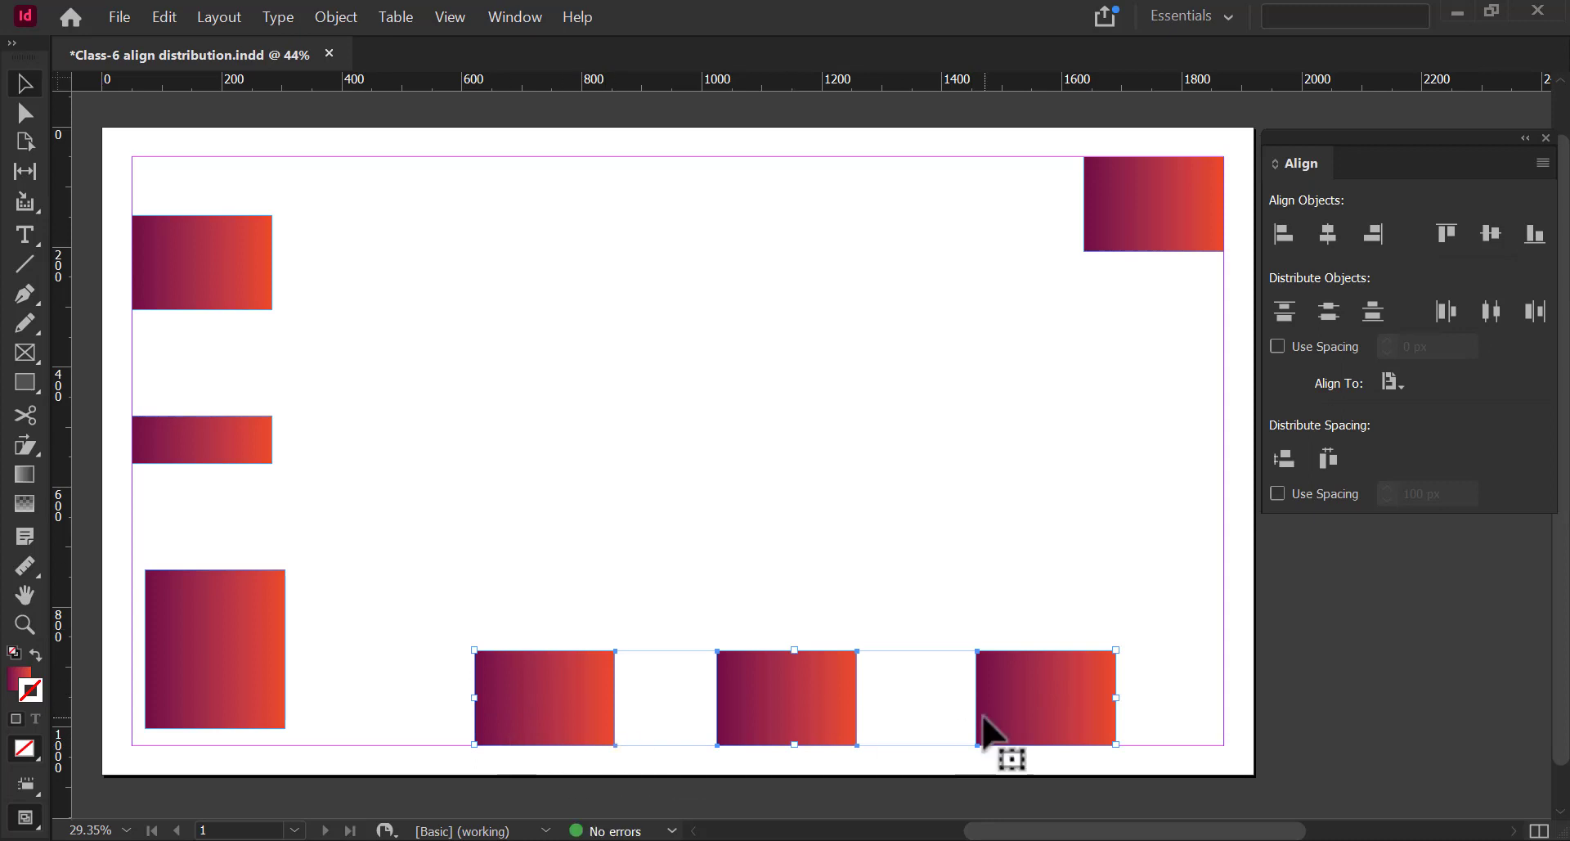
pyautogui.click(875, 576)
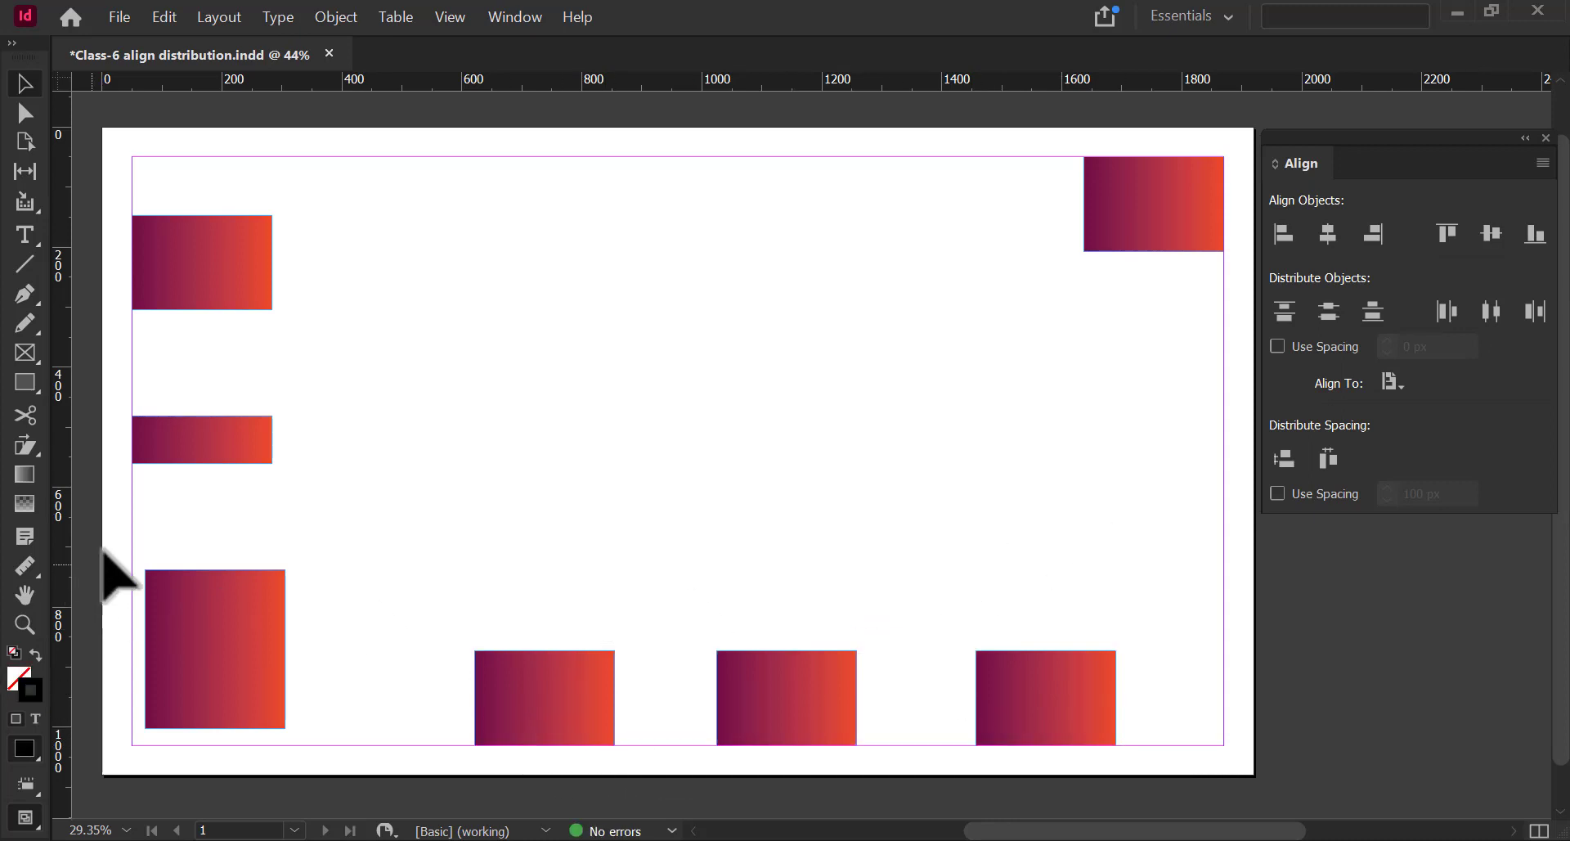
# - Distribute the four lower rectangles with equal horizontal spacing across the full width between the margins
pyautogui.moveTo(116, 543); pyautogui.dragTo(1221, 775)
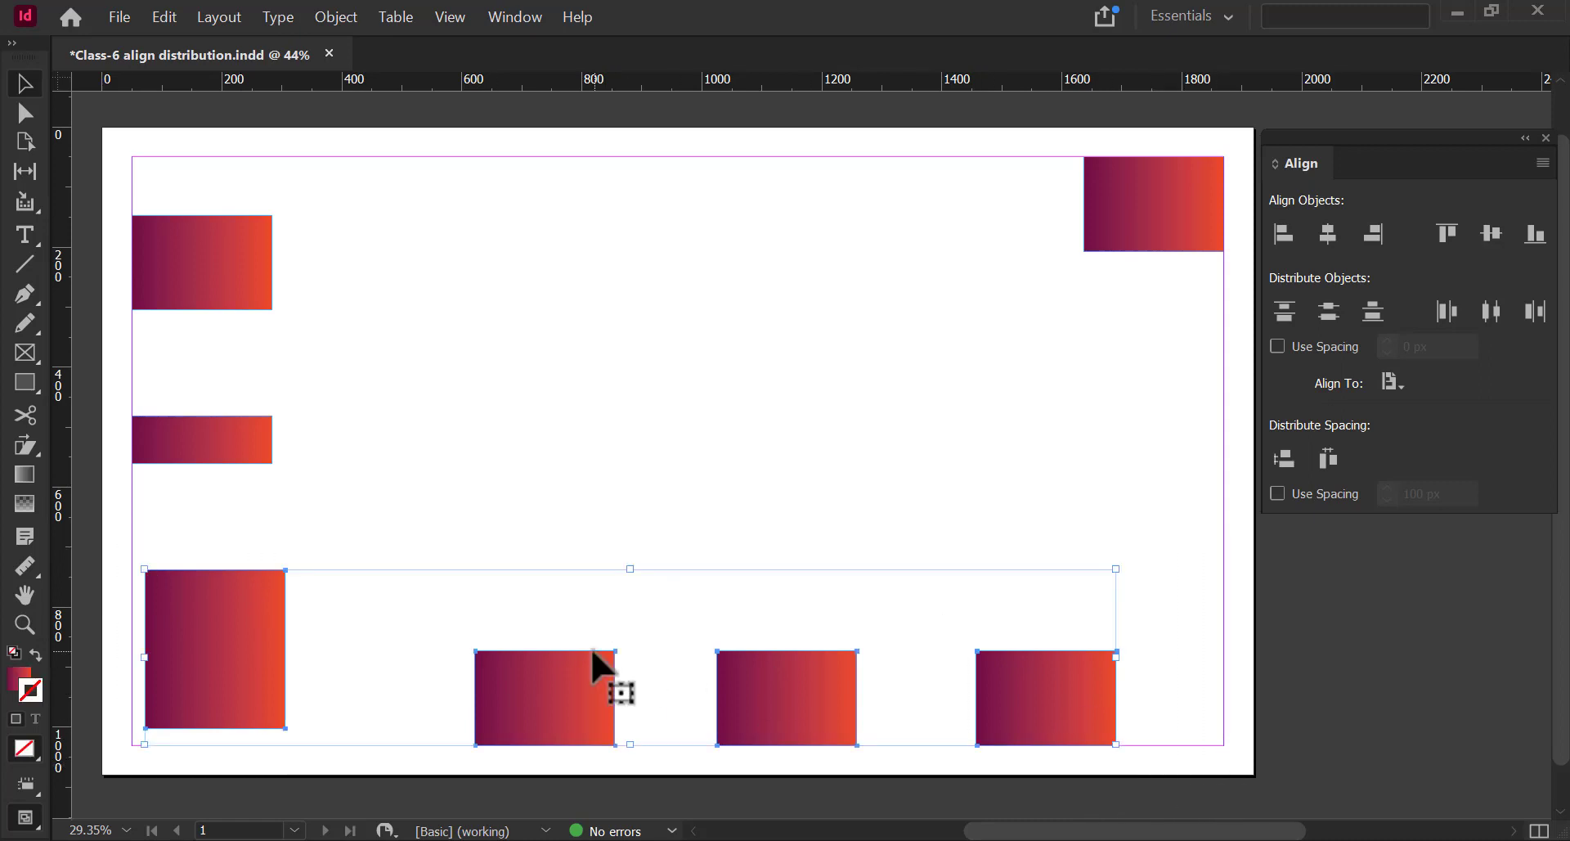
pyautogui.click(1391, 381)
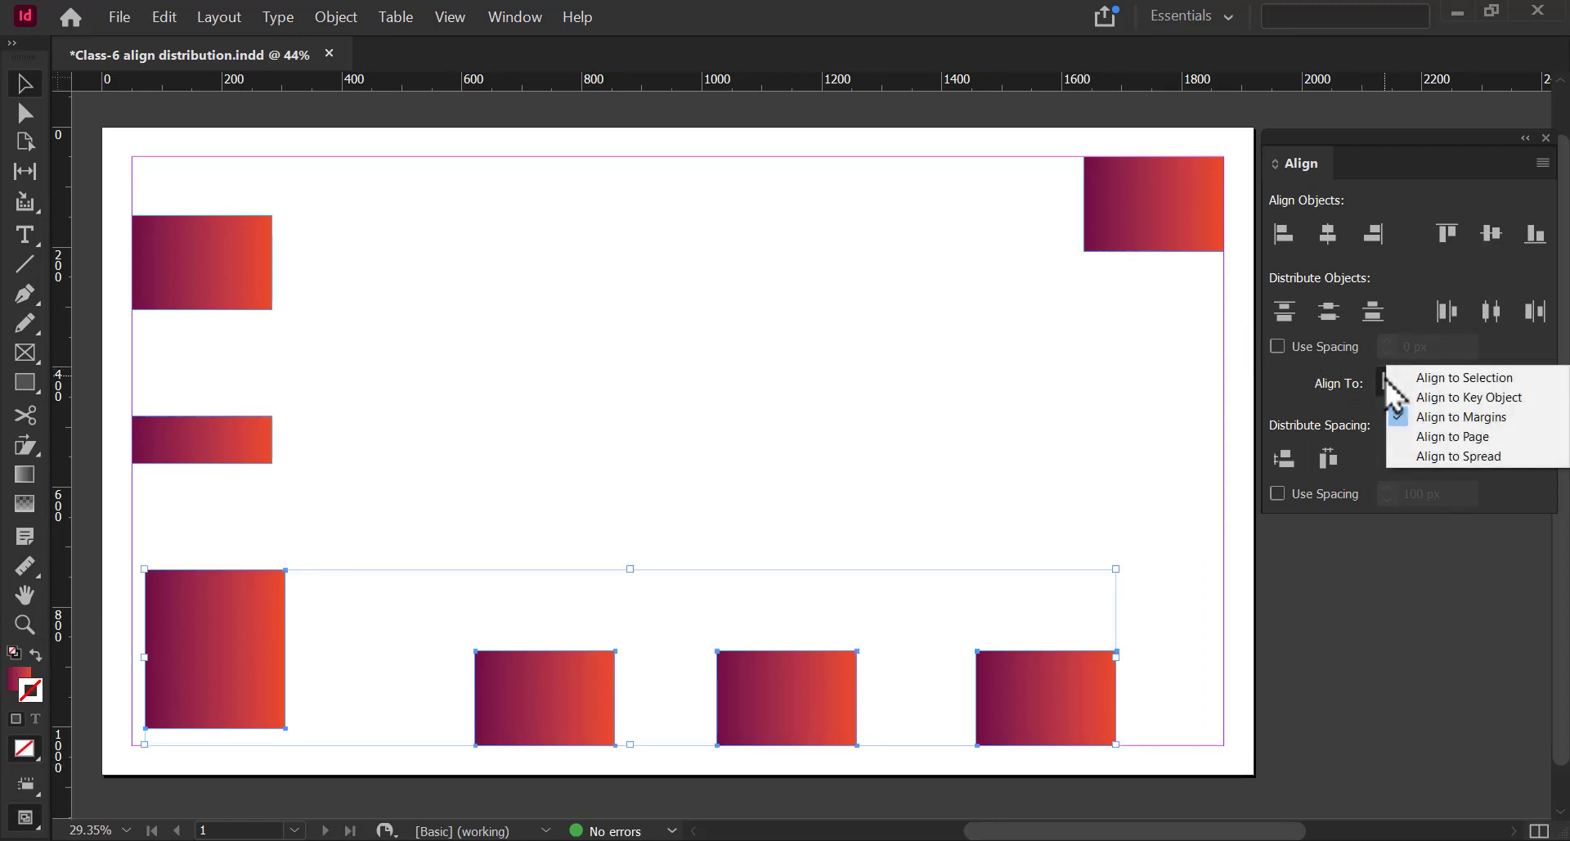
pyautogui.click(1332, 459)
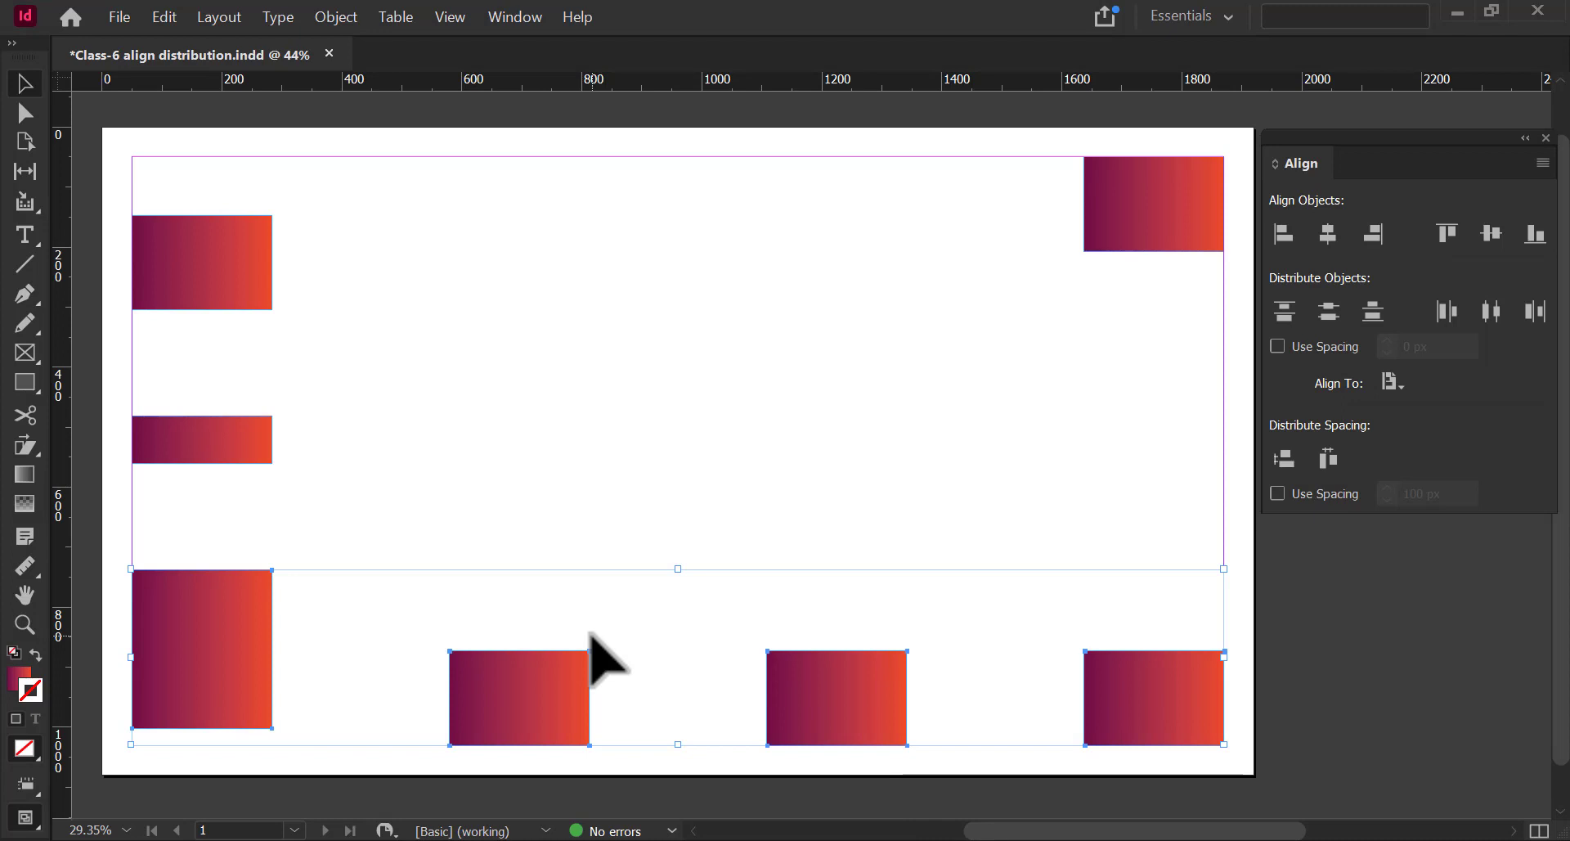
# - Set Align To to Align to Page and align the second lower rectangle from the left to the page's top edge
pyautogui.click(1388, 382)
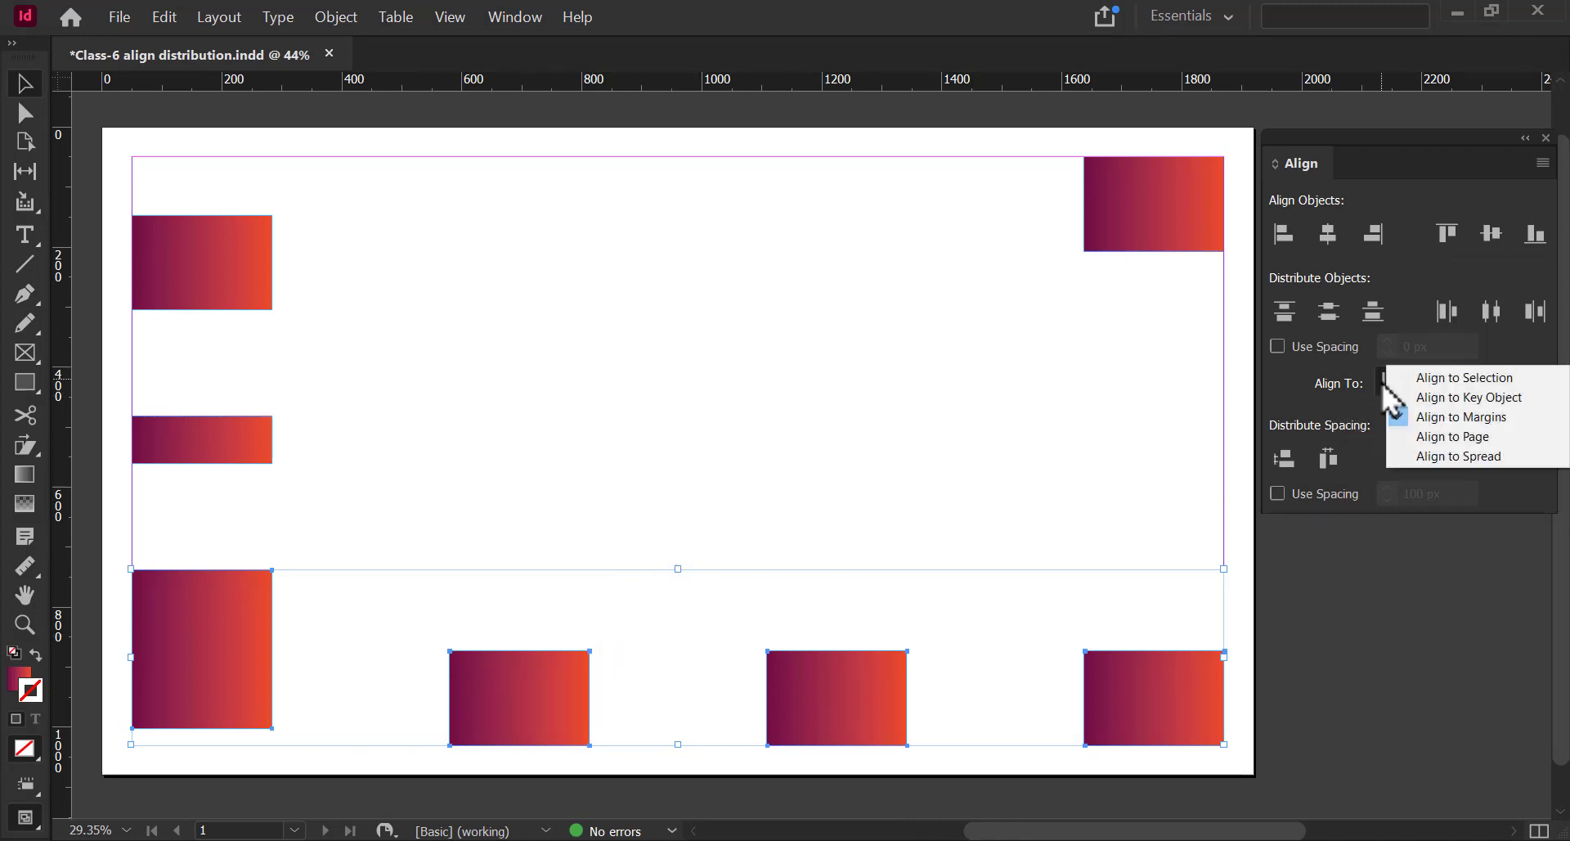
pyautogui.click(1452, 438)
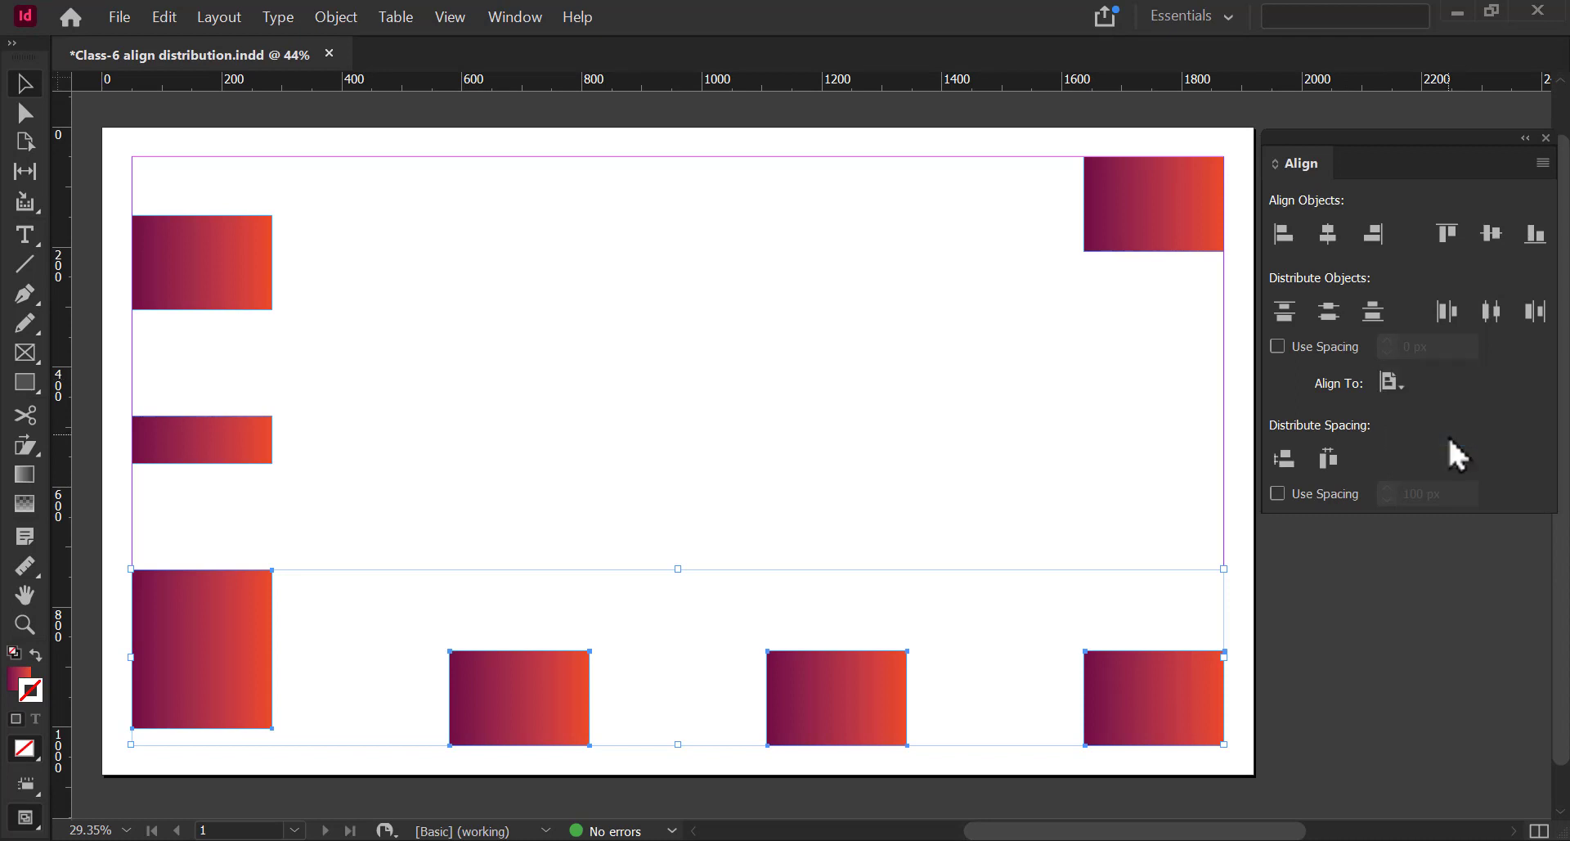
pyautogui.click(804, 422)
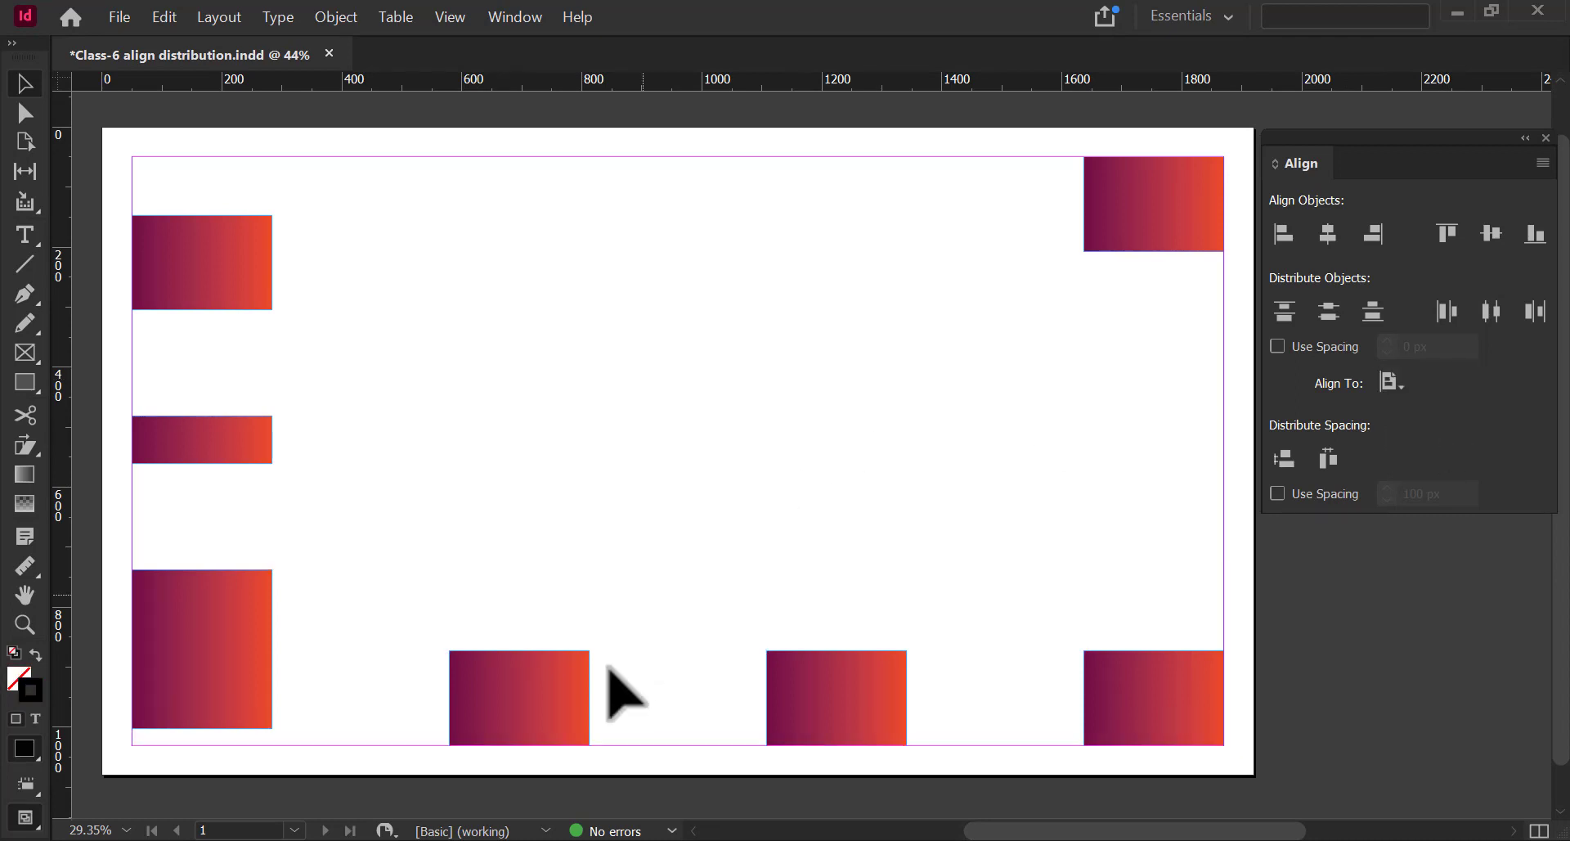
pyautogui.click(541, 696)
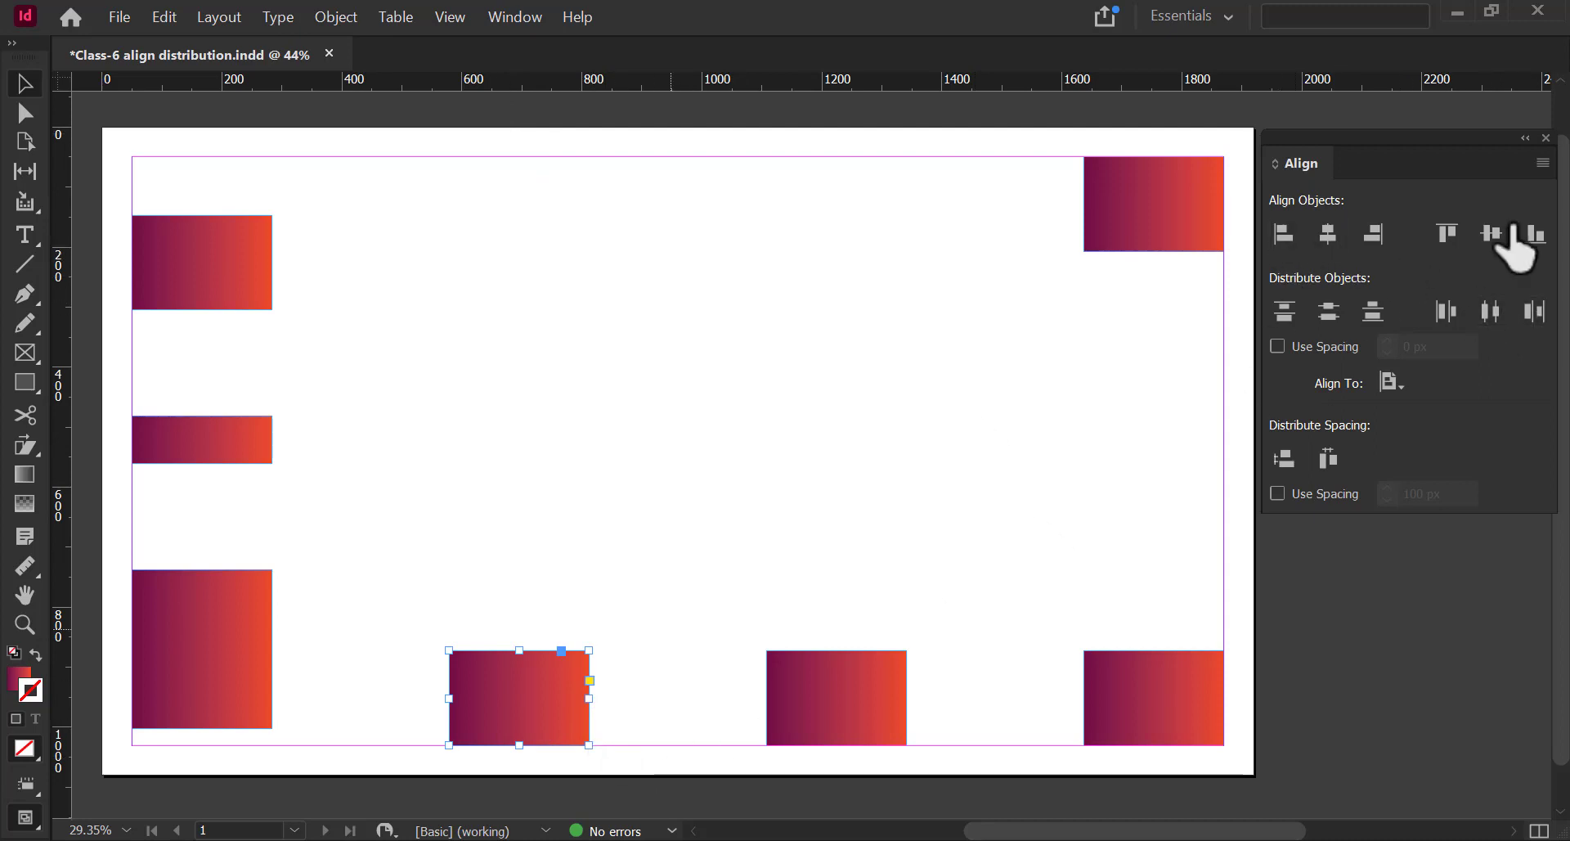
pyautogui.click(1445, 235)
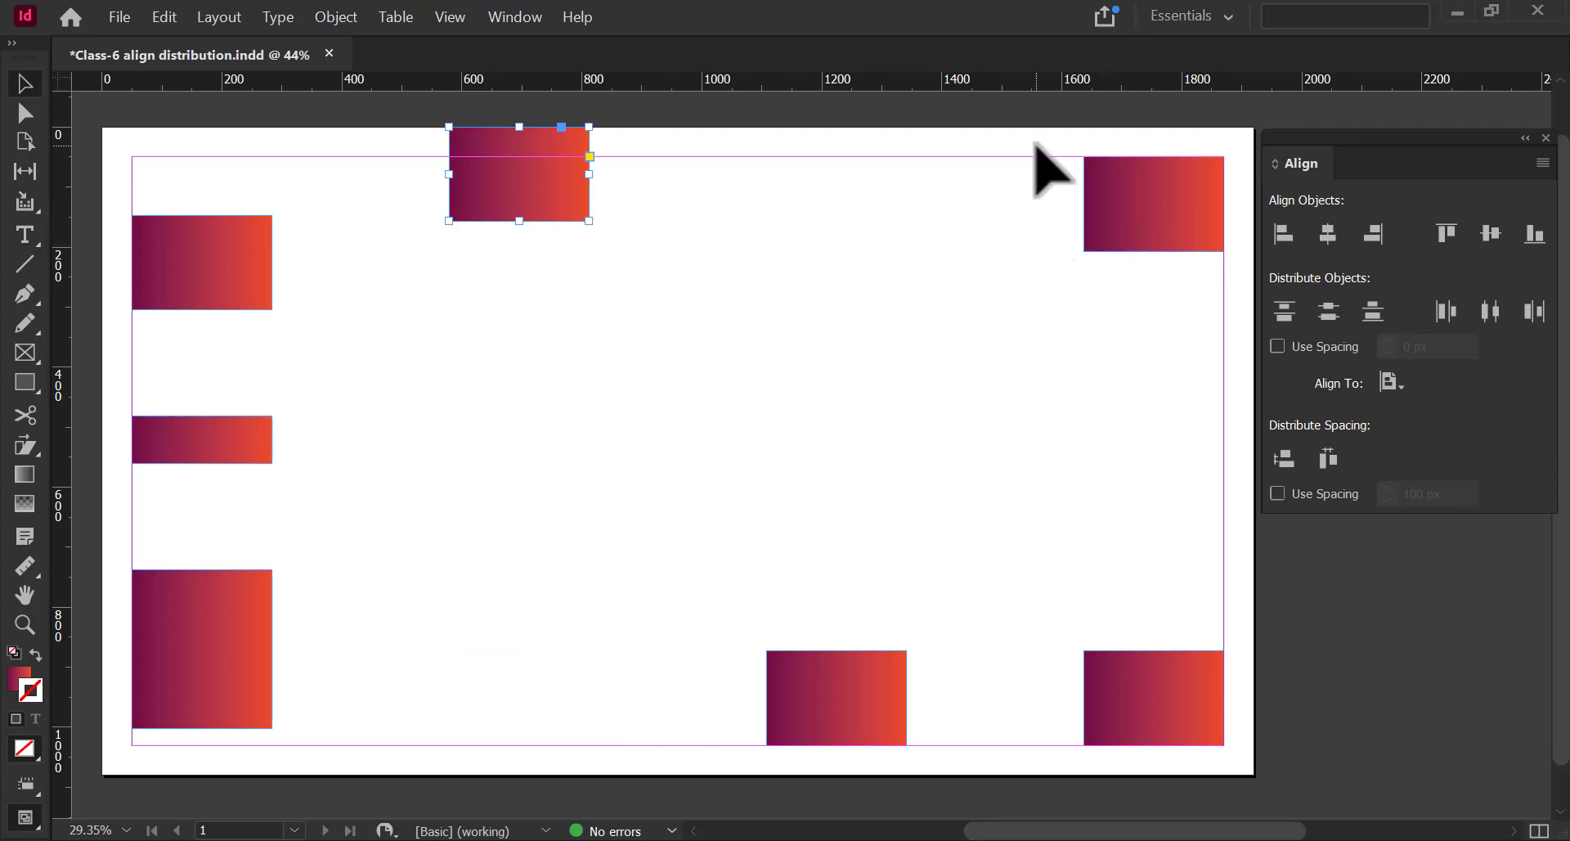
# - Align the two rightmost rectangles to the right edge of the page and deselect them
pyautogui.moveTo(1035, 144); pyautogui.dragTo(1264, 773)
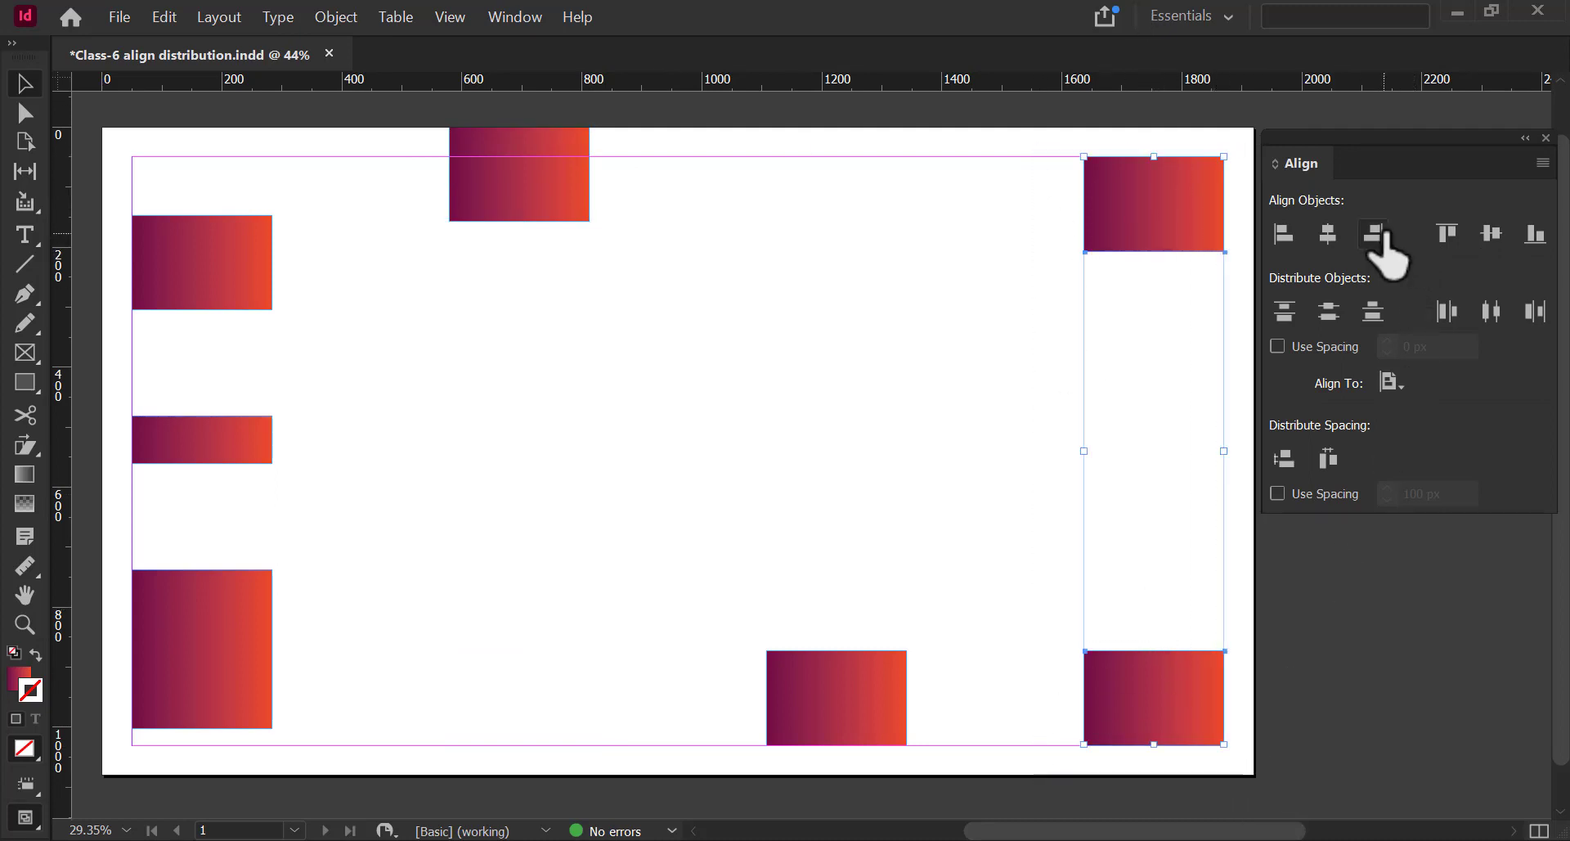
pyautogui.click(1380, 239)
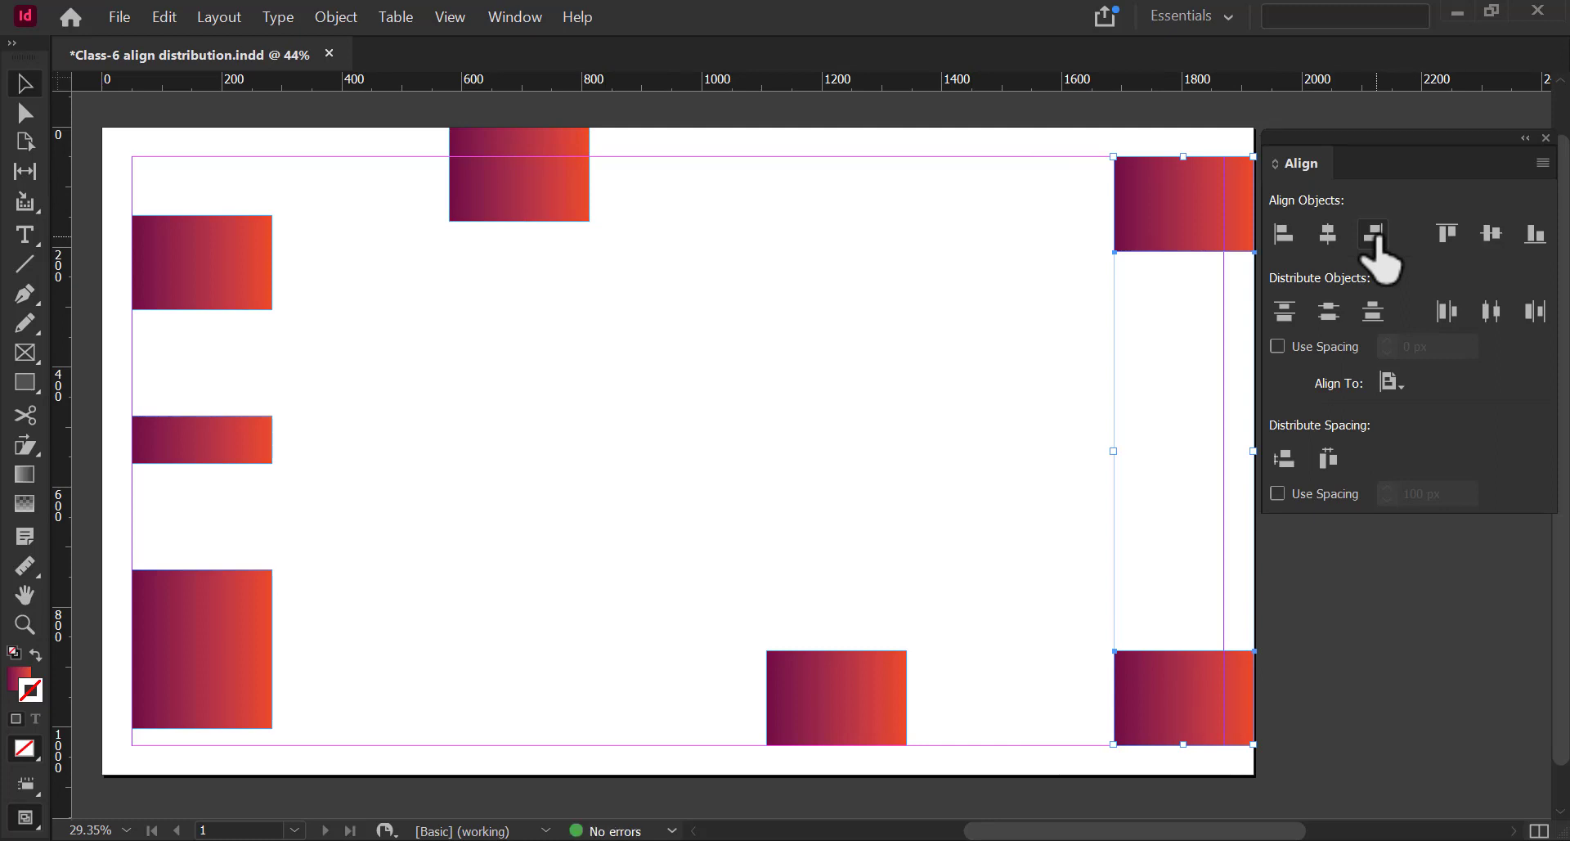
pyautogui.click(1395, 381)
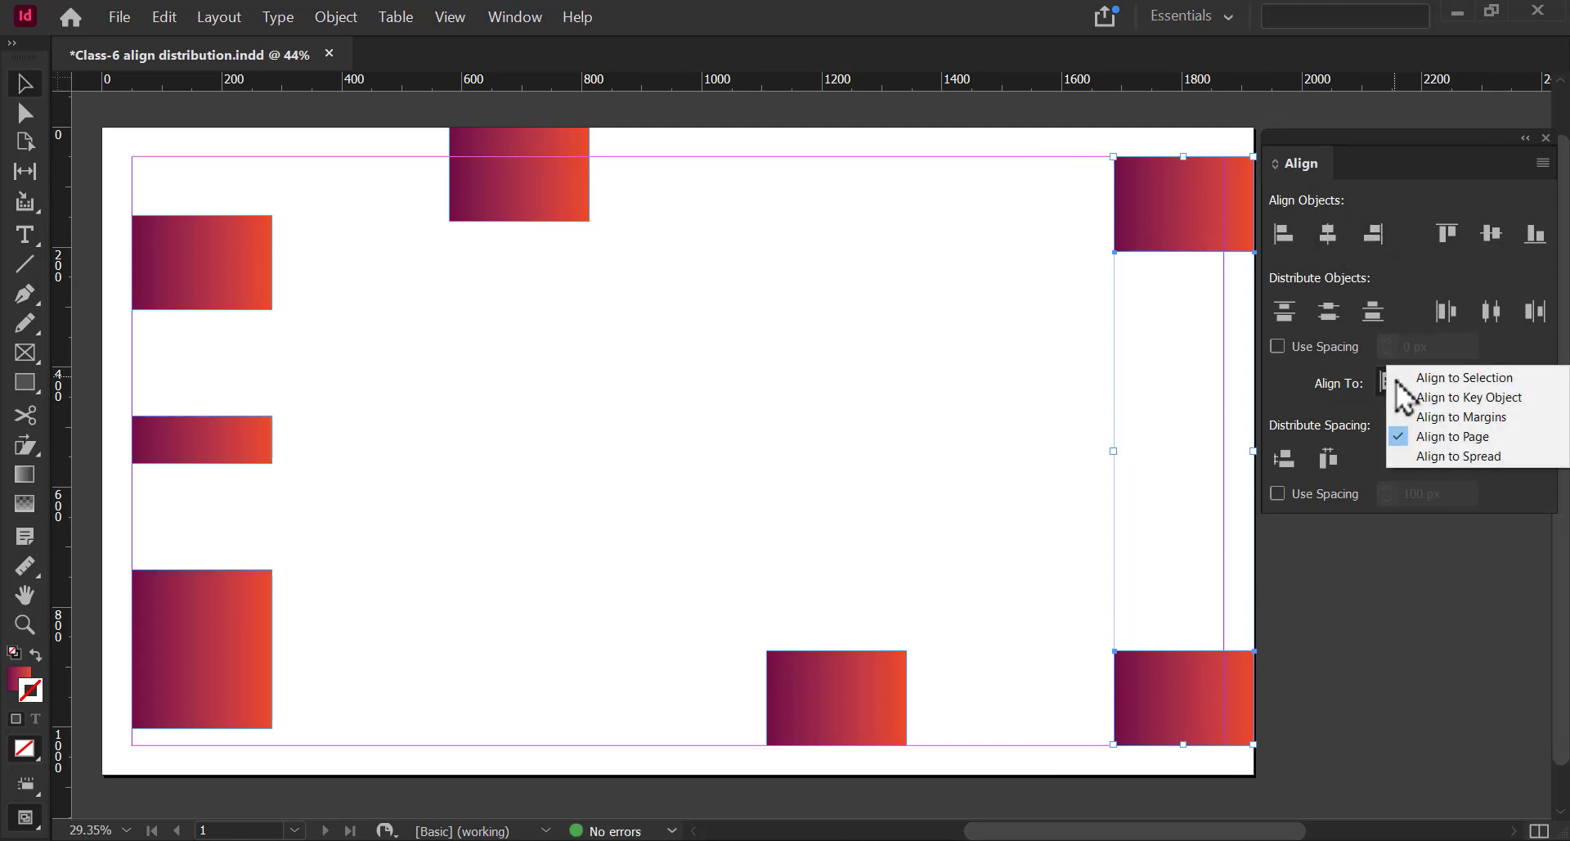
pyautogui.click(1077, 483)
# - Make the middle of the three lower rectangles the key object and space the other two 100 px from it horizontally
pyautogui.moveTo(111, 530); pyautogui.dragTo(1269, 799)
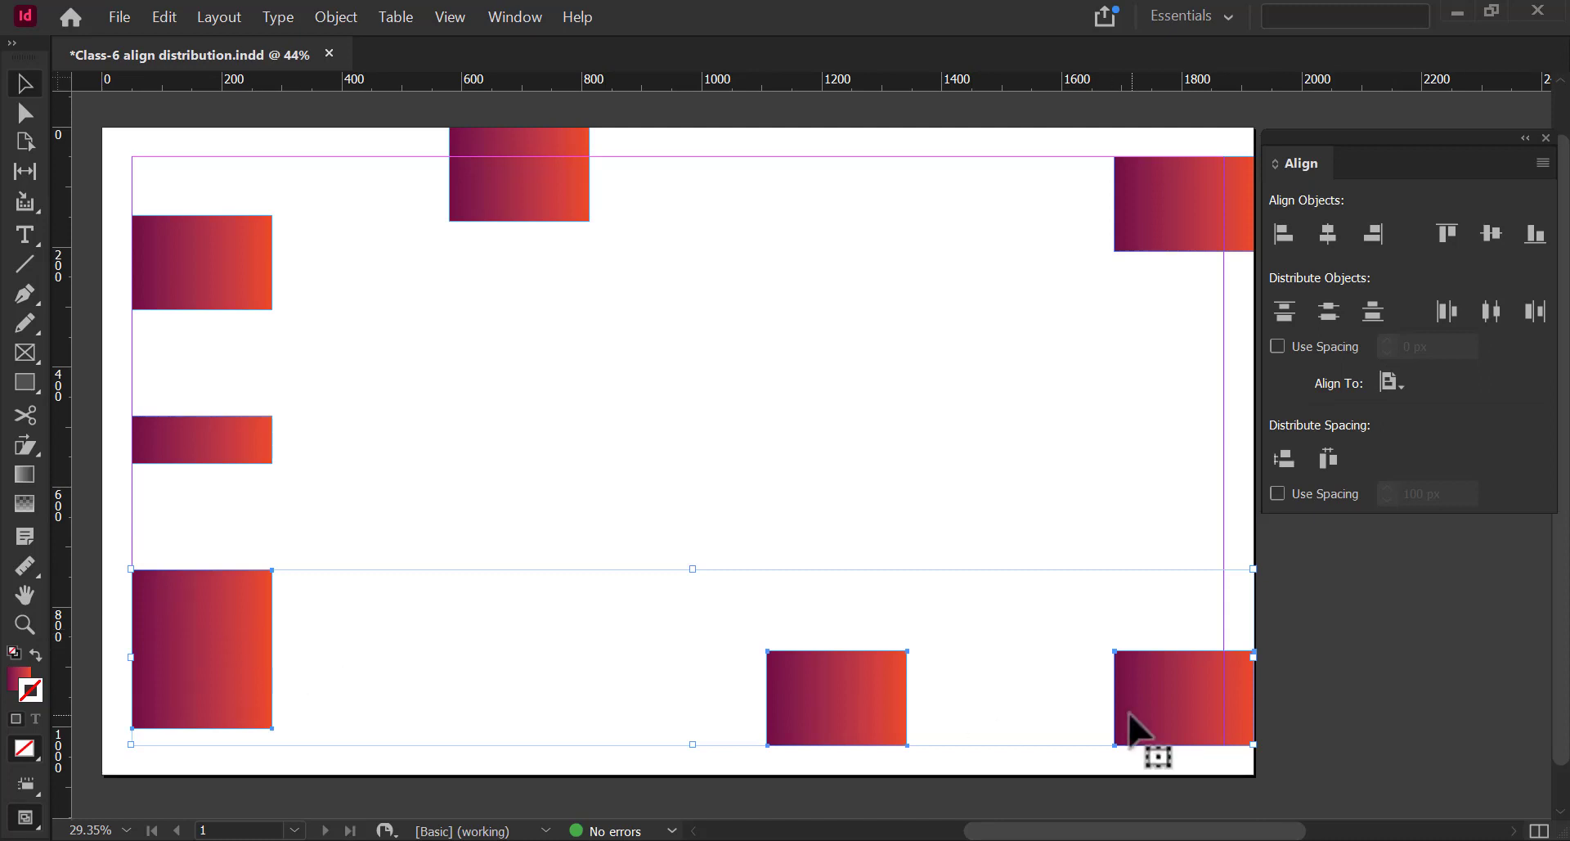
pyautogui.click(1388, 383)
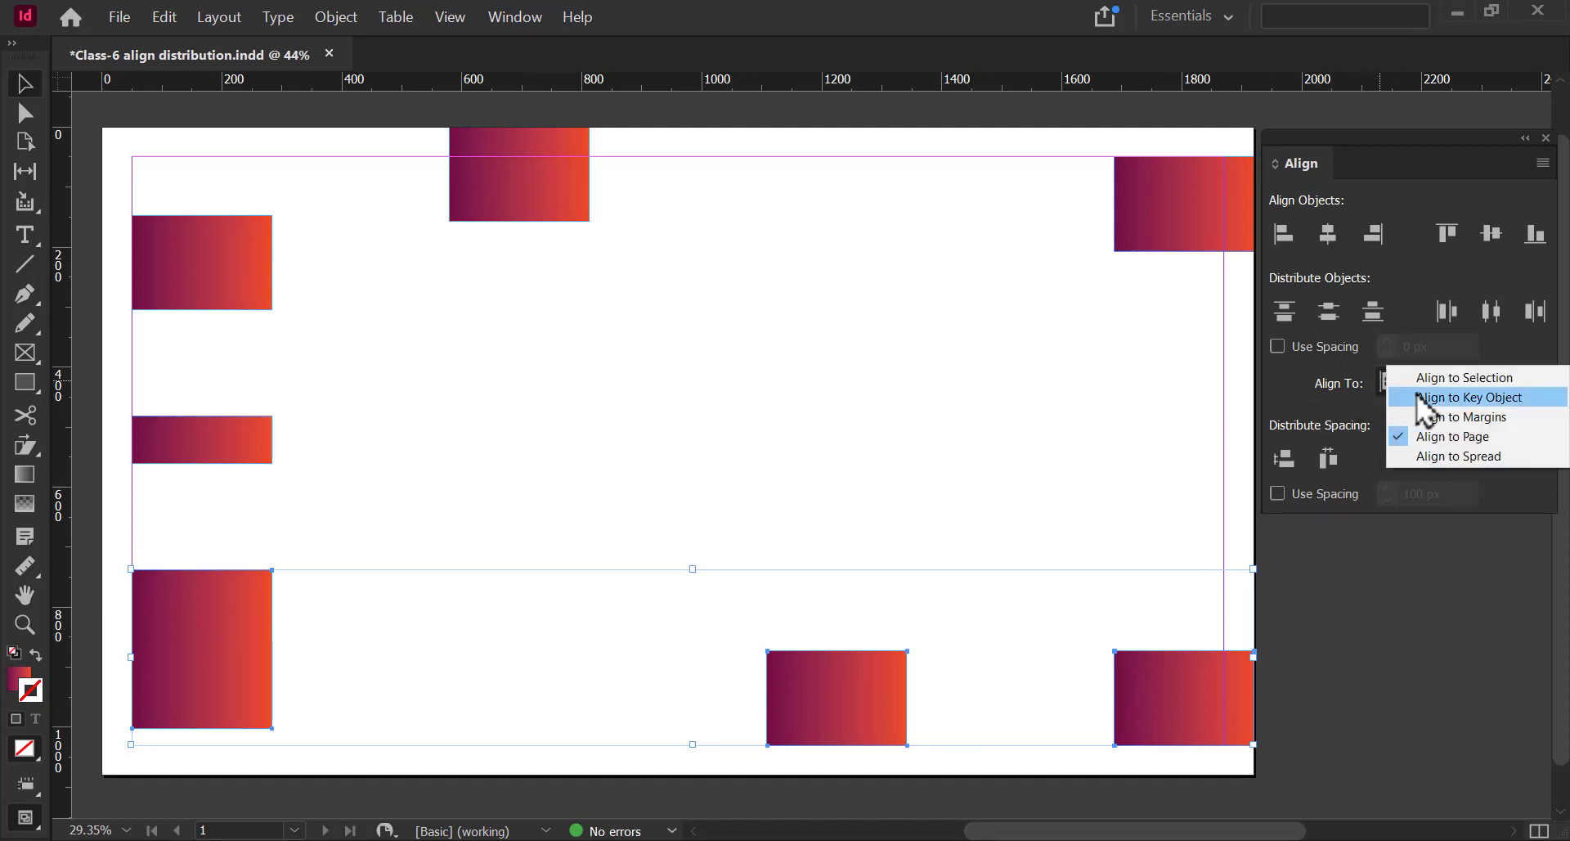
pyautogui.click(1416, 394)
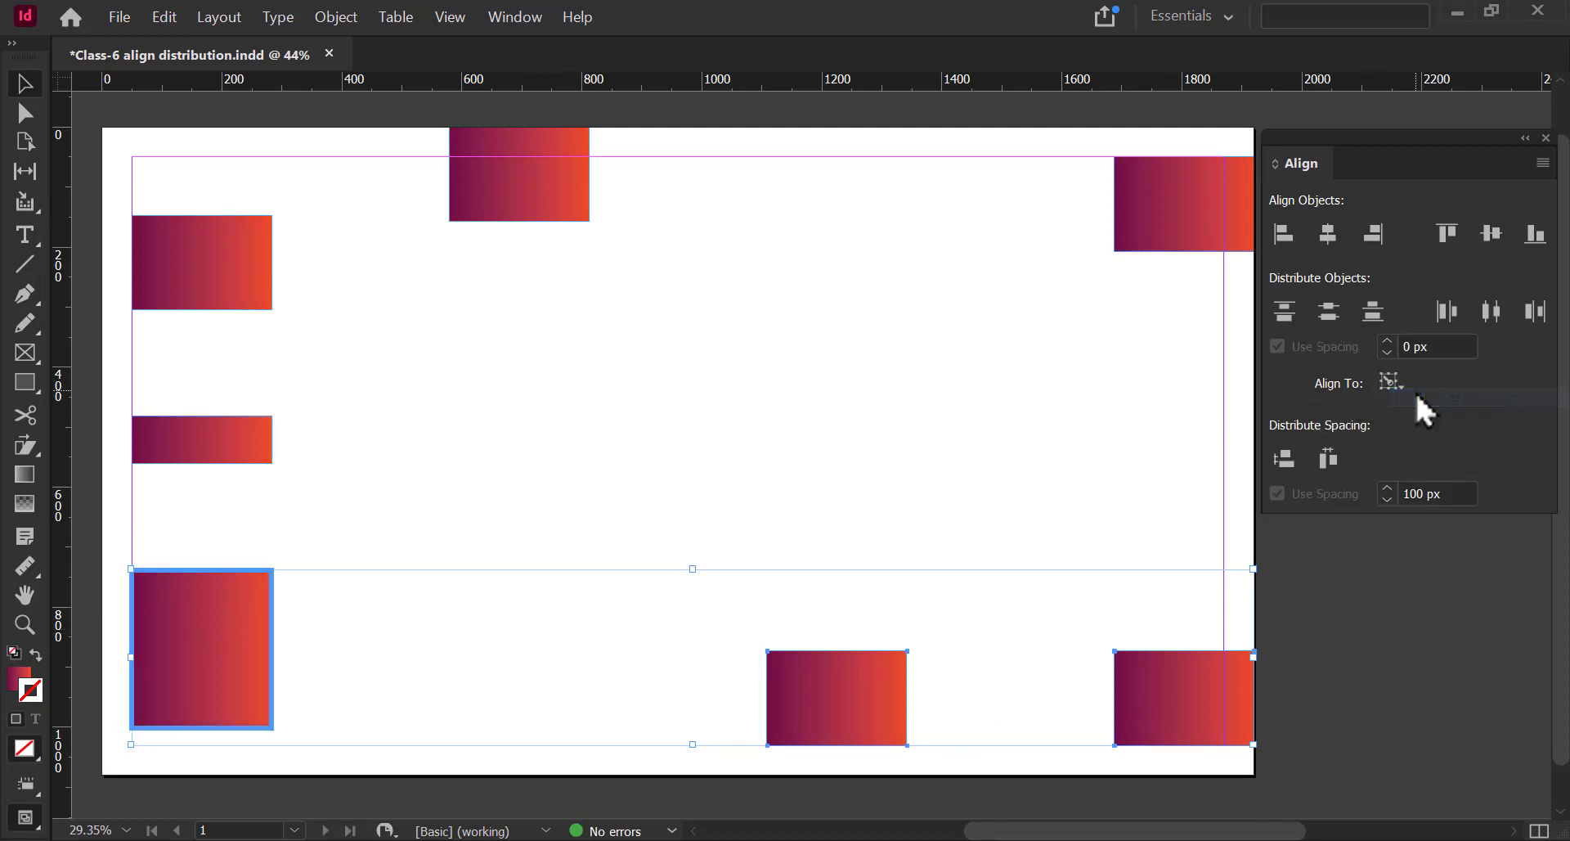
pyautogui.click(859, 715)
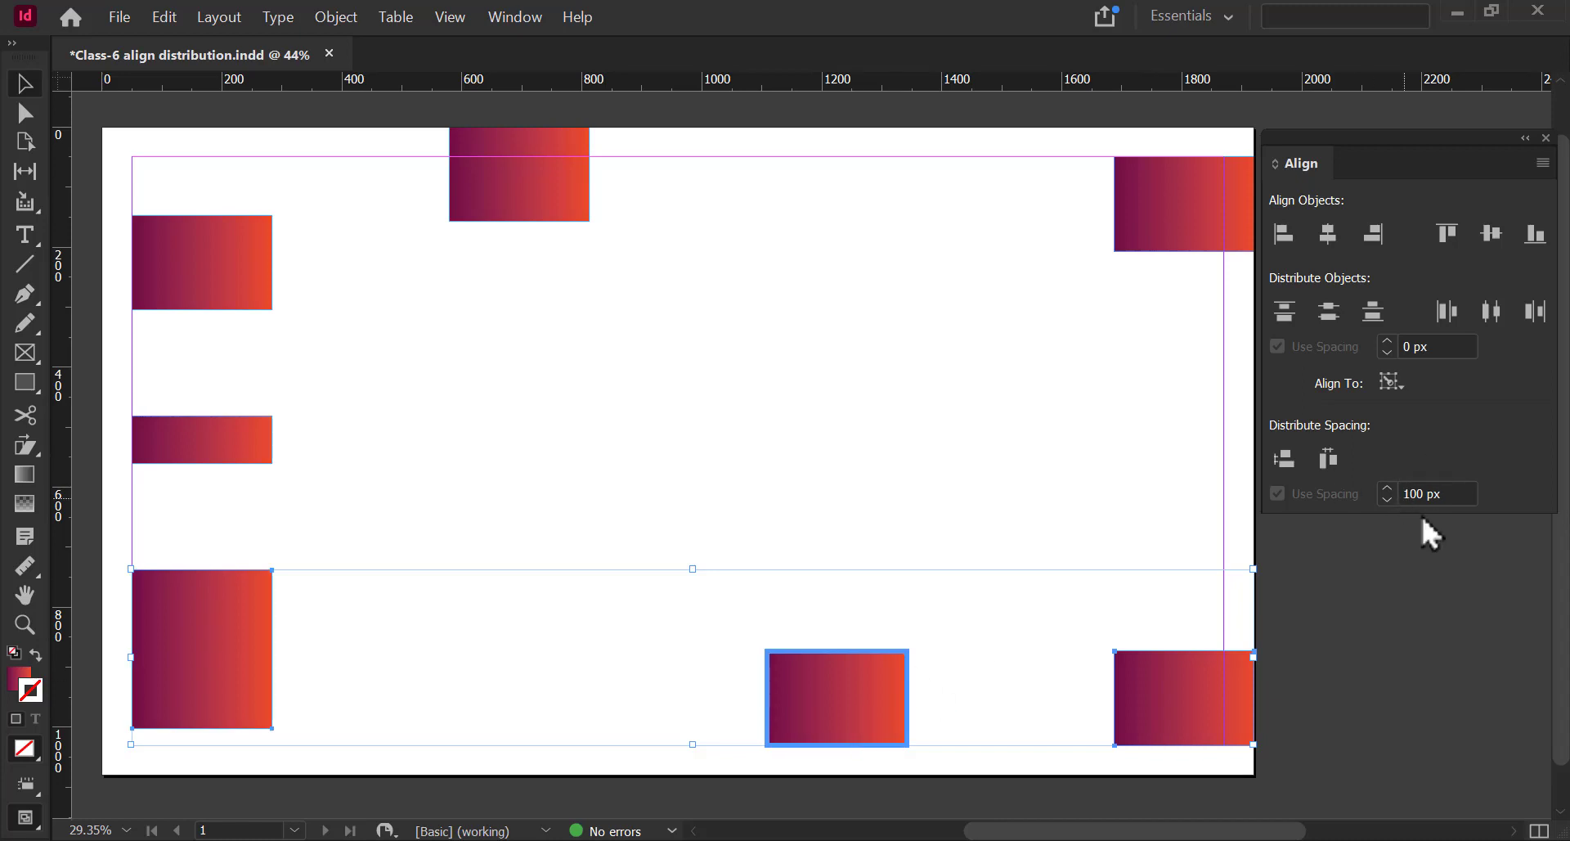
pyautogui.click(1464, 491)
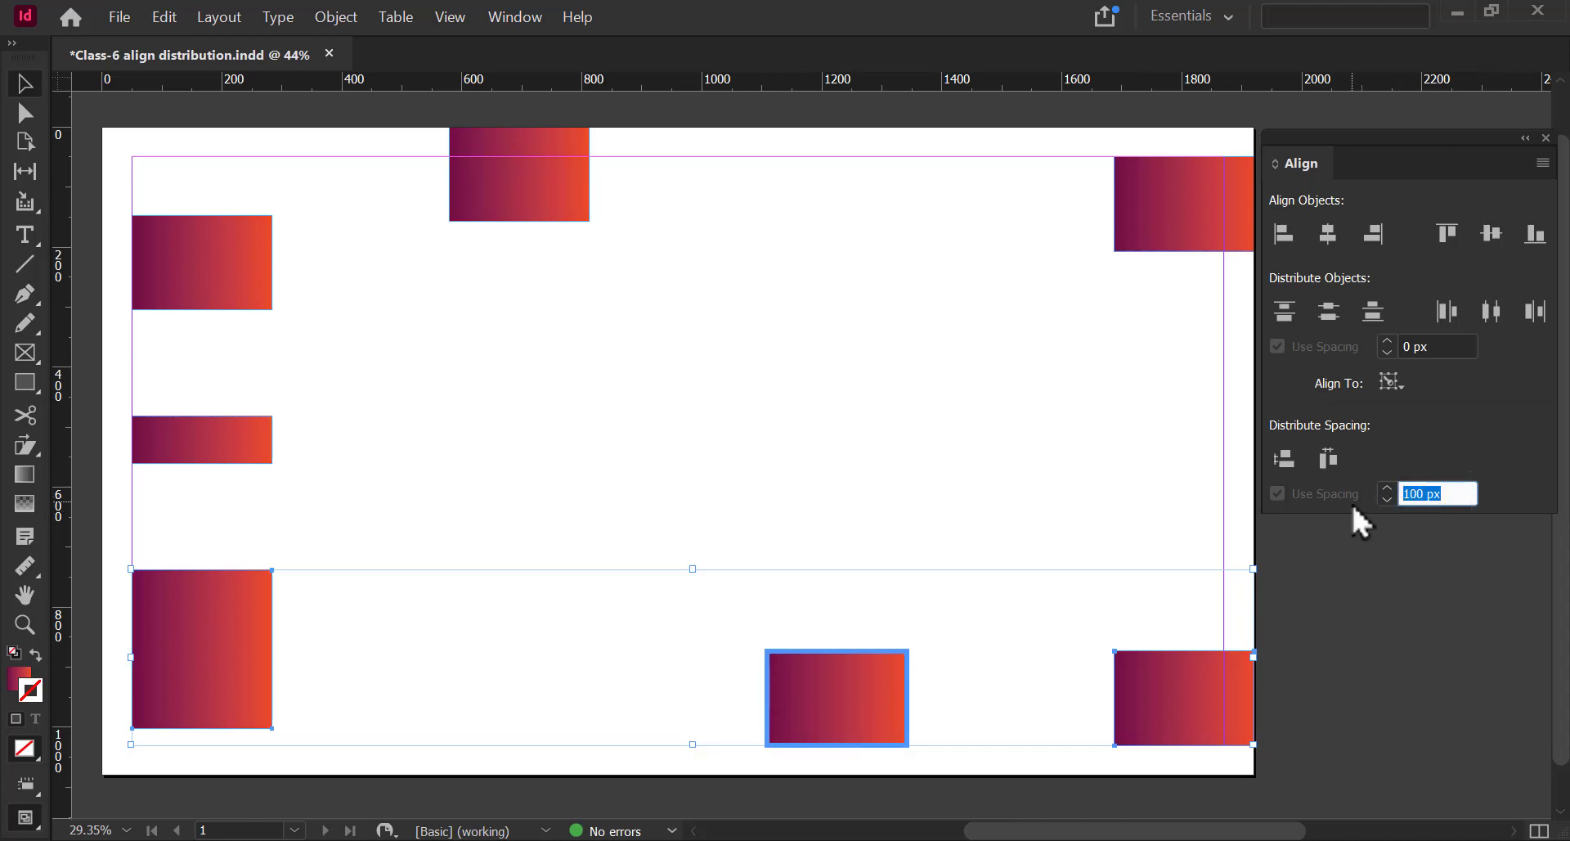
pyautogui.click(1338, 463)
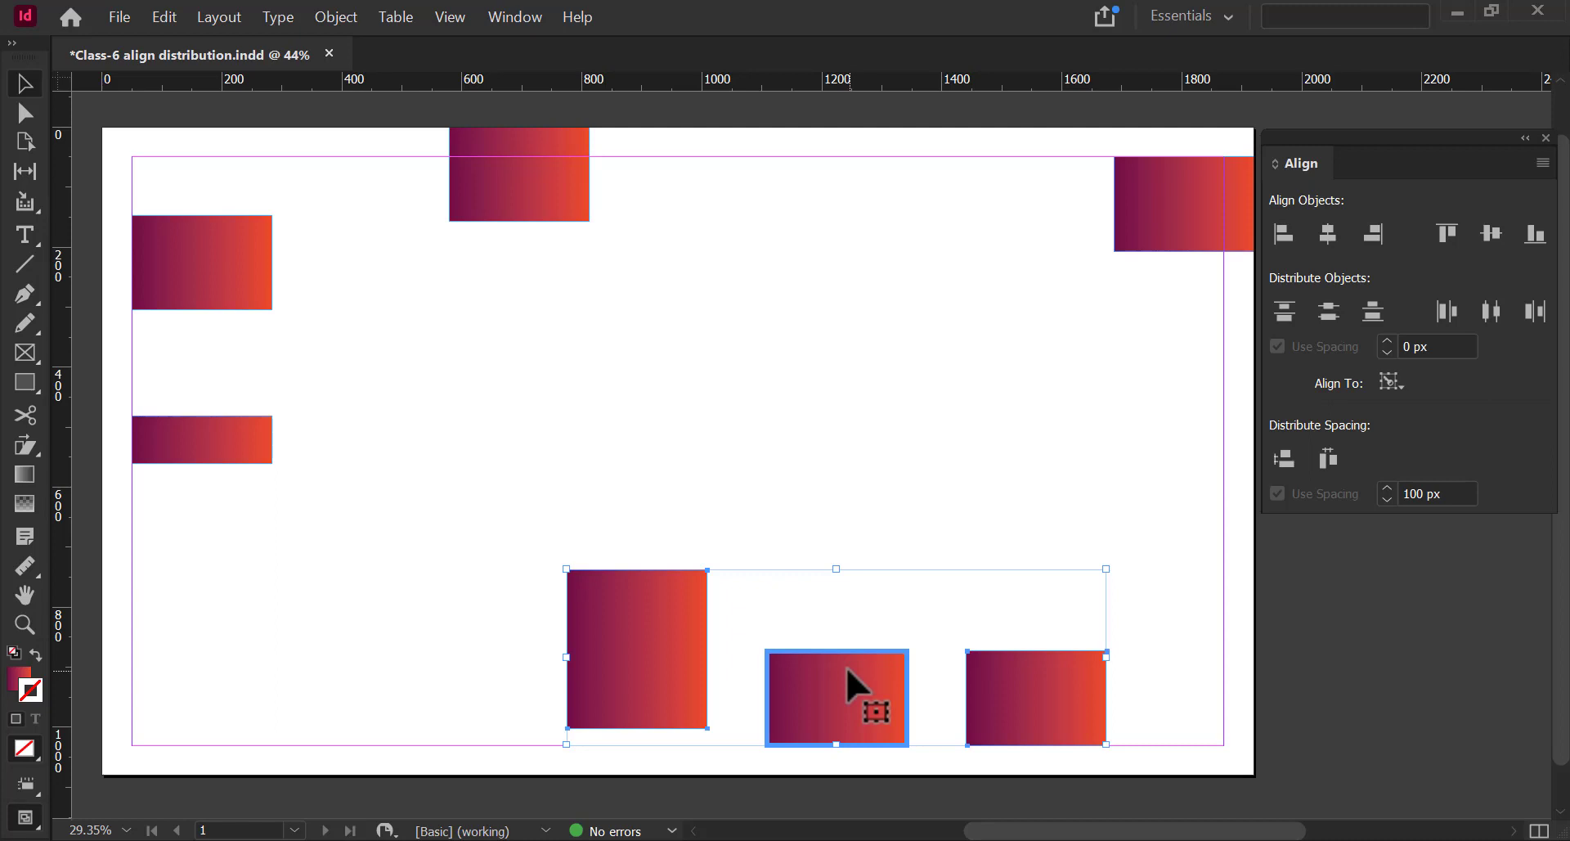
# - Open the Align To options for the three lower rectangles
pyautogui.click(1392, 381)
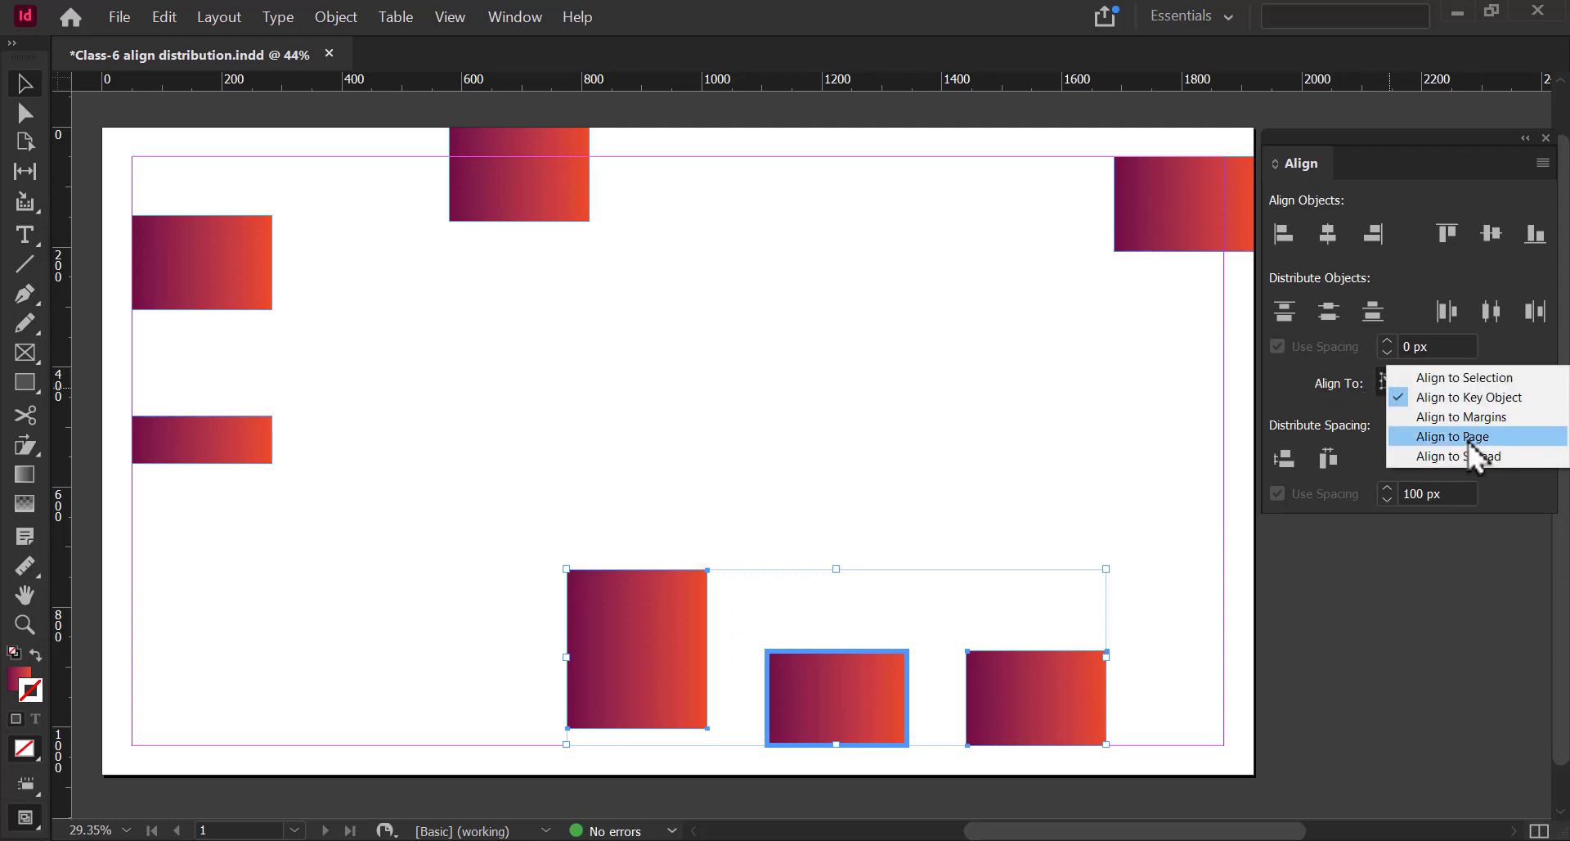